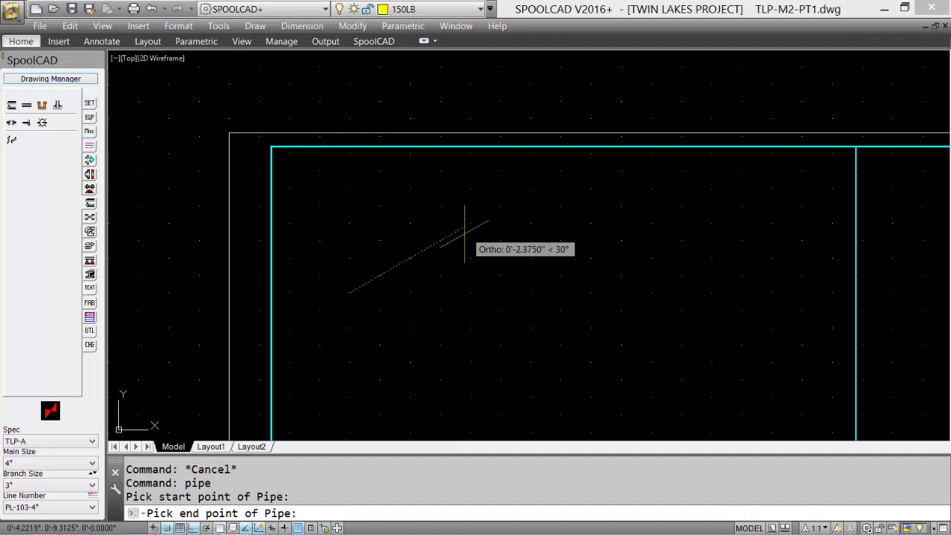
Step: Finish the first pipe about 2.375" long at 30°, and draw a vertical pipe below it
click(465, 233)
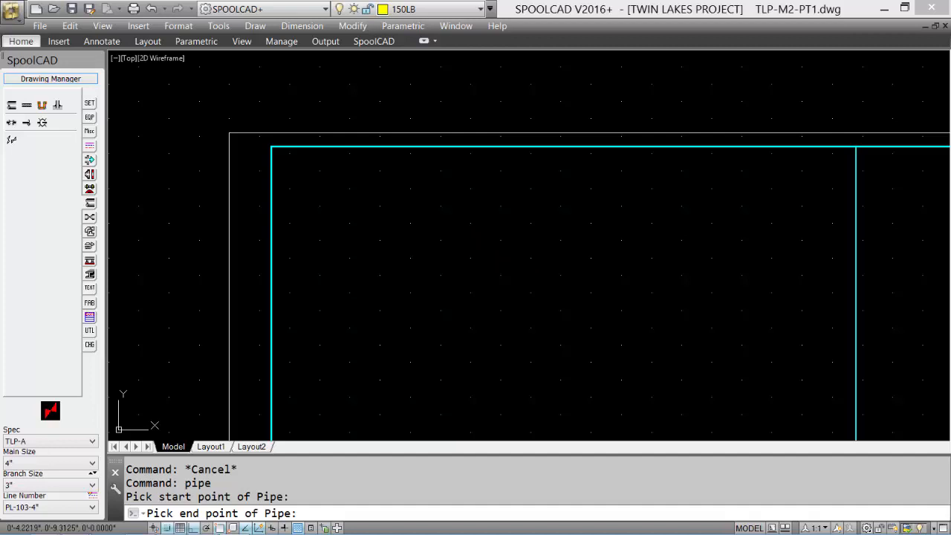
click(12, 105)
click(422, 299)
click(422, 404)
Step: Draw a third pipe about 1.875" long at 330° in the left isoplane, beside the first two, and regenerate the whole drawing
middle_drag(442, 342, 387, 264)
click(12, 106)
click(421, 197)
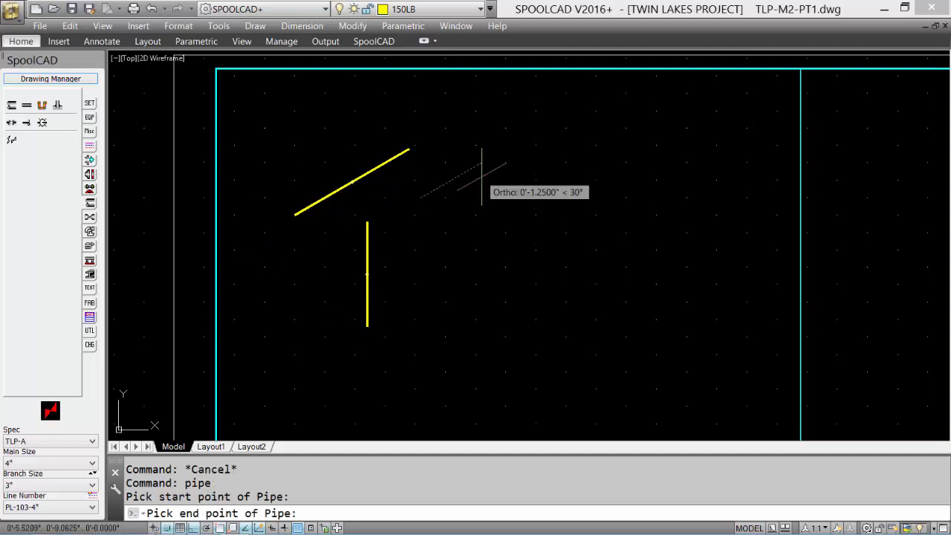
key(F5)
key(F5)
key(F5)
key(F5)
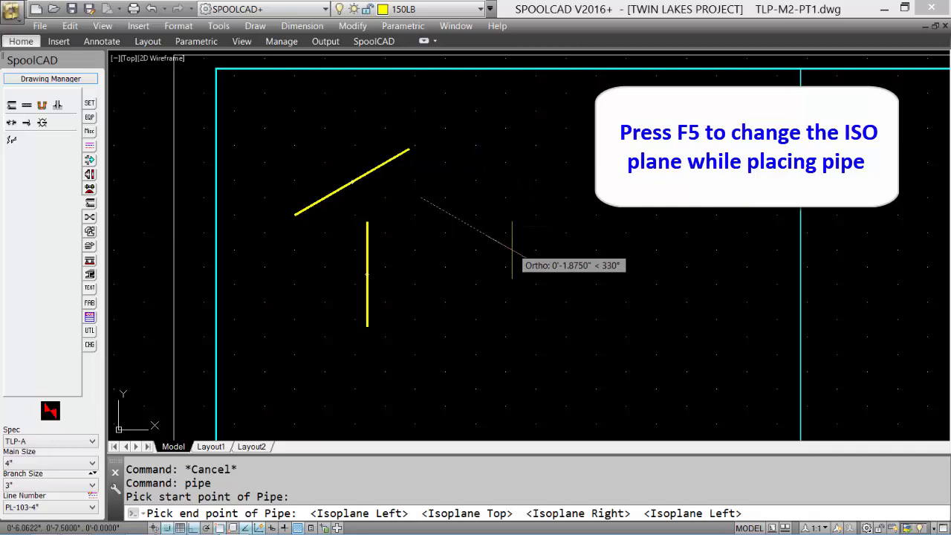
click(512, 249)
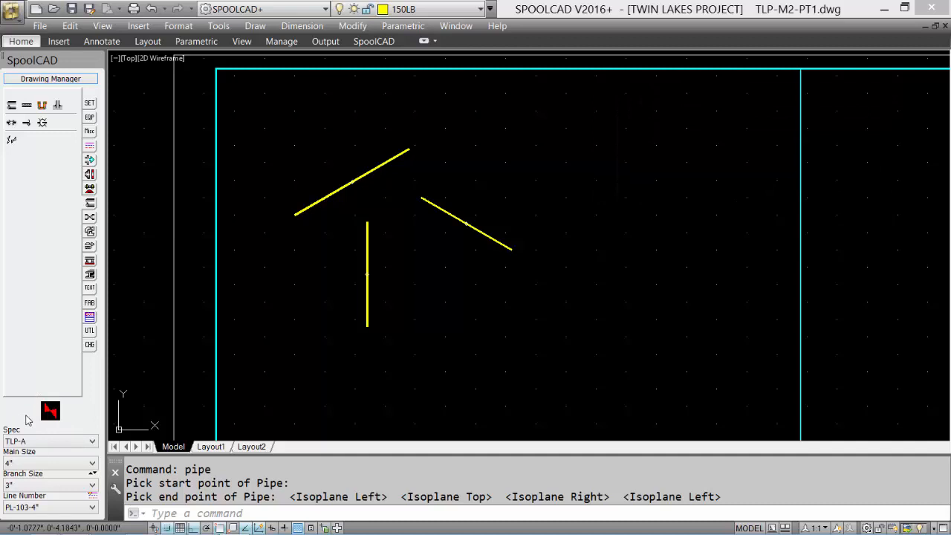
text(rea)
key(Return)
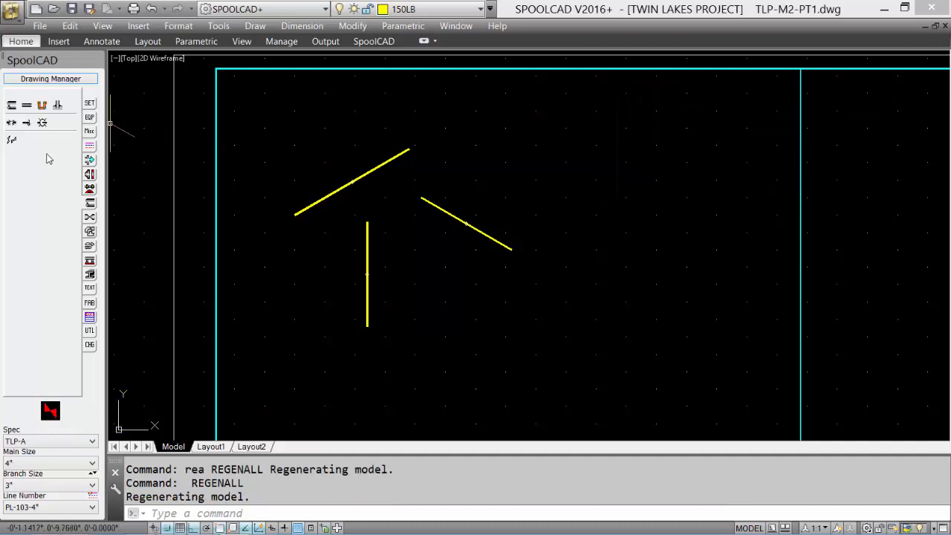
Step: Break the 330° pipe near its upper end, with pipe-end symbols on both sides of the gap
click(11, 123)
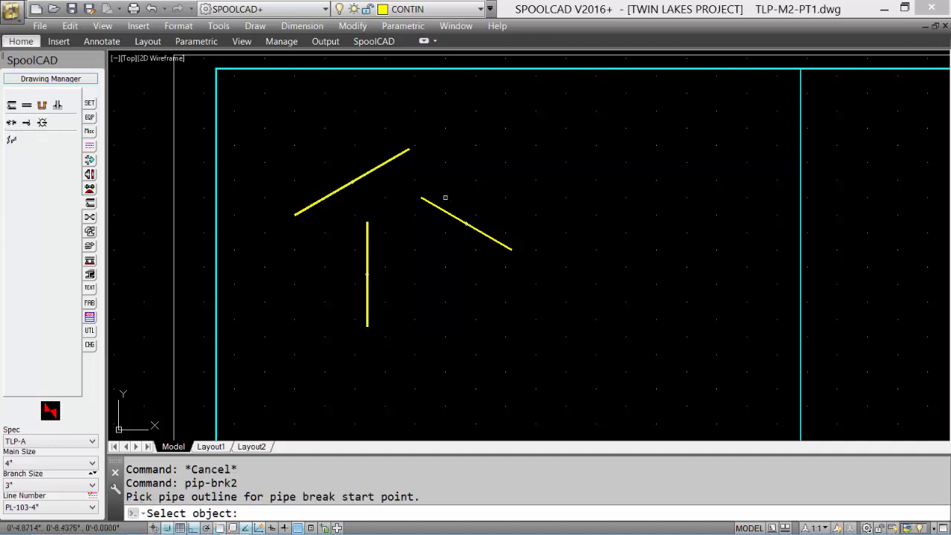
click(433, 203)
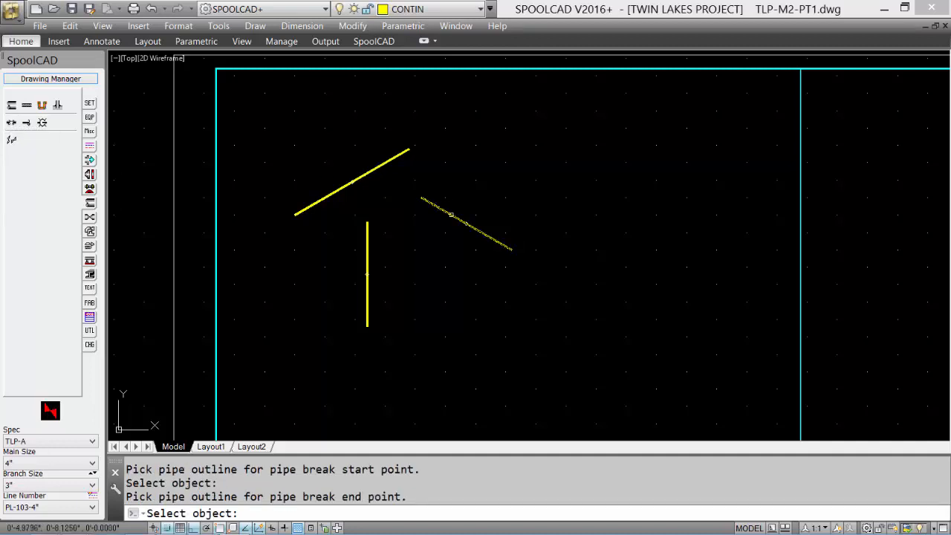
click(450, 211)
scroll(448, 212, up, 6)
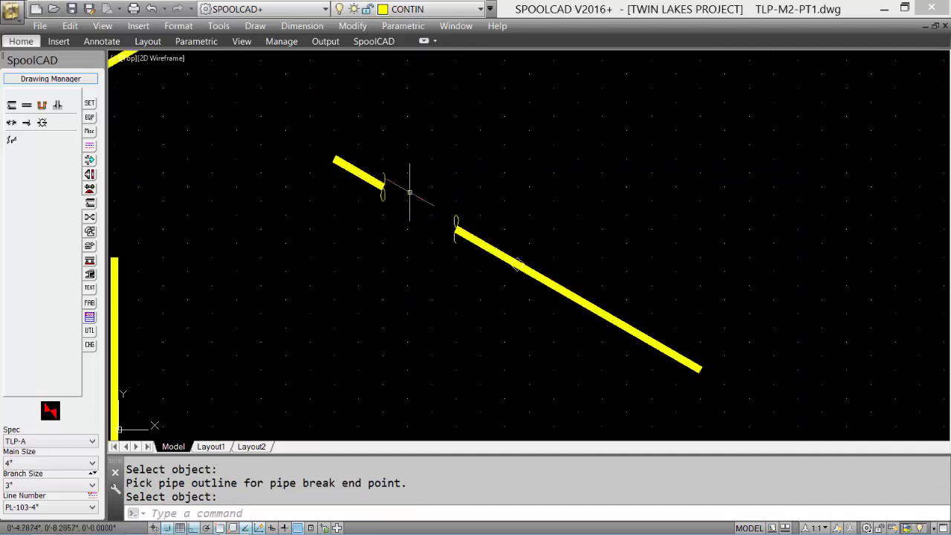
Step: Add a single pipe-break symbol to the upper end of the 30° pipe
scroll(394, 187, down, 4)
click(26, 123)
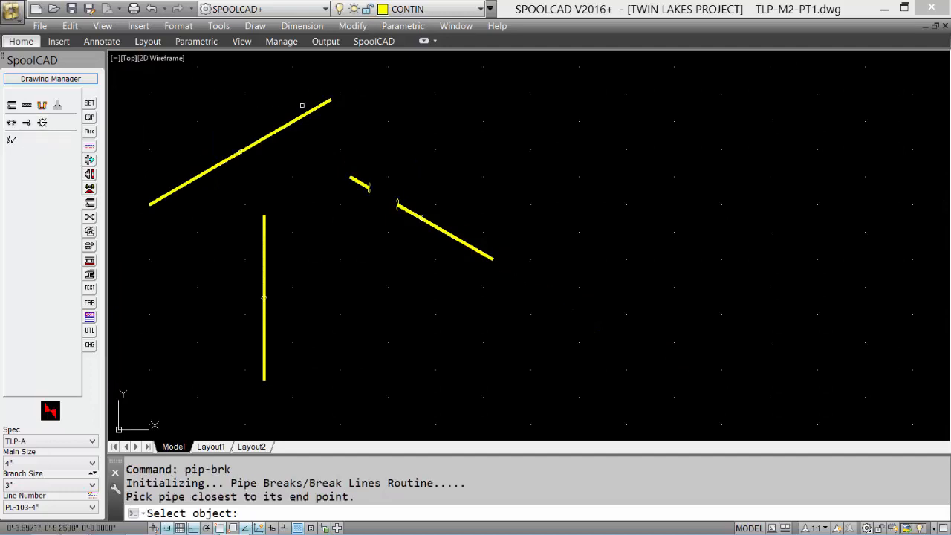
click(331, 99)
scroll(319, 96, up, 4)
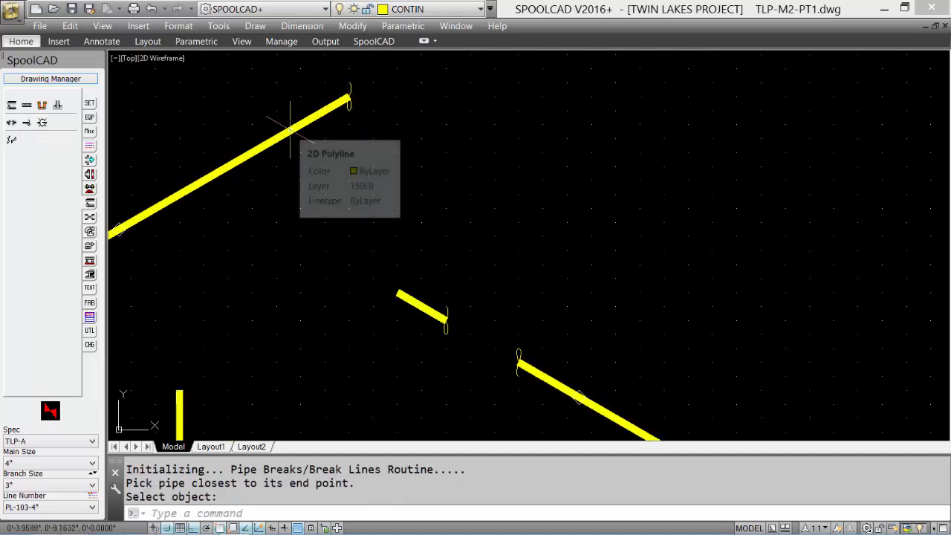
Step: Insert a ground/wall penetration symbol across the 30° pipe near its upper end, accepting the proposed symbol direction
scroll(291, 127, down, 4)
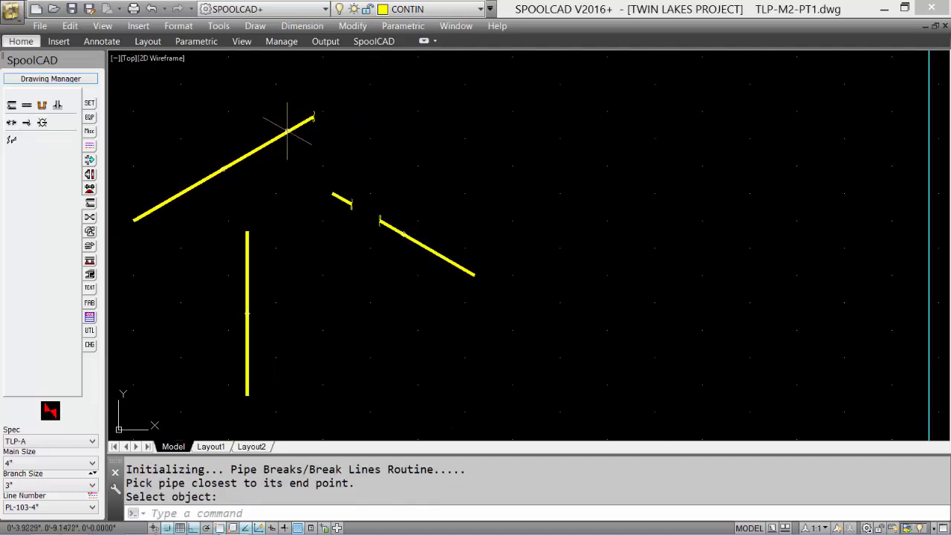
click(42, 123)
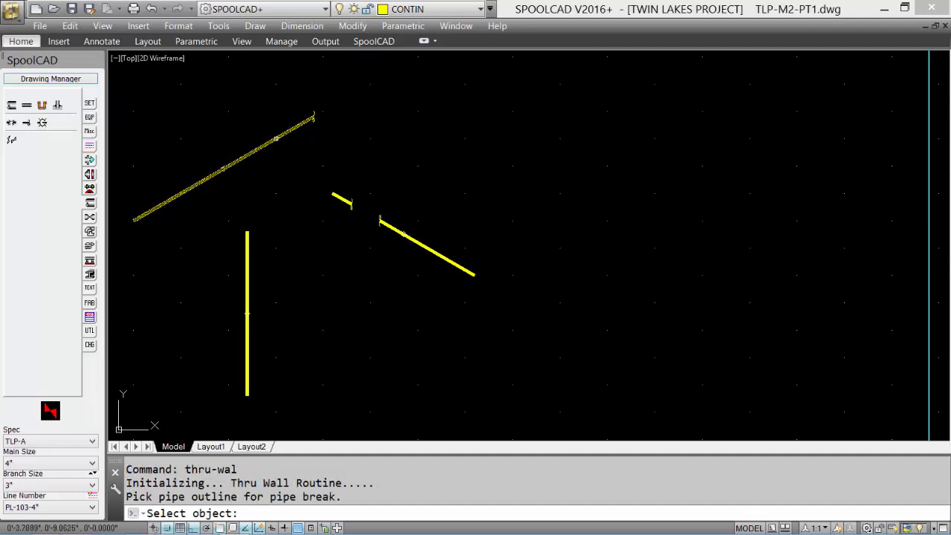
click(278, 140)
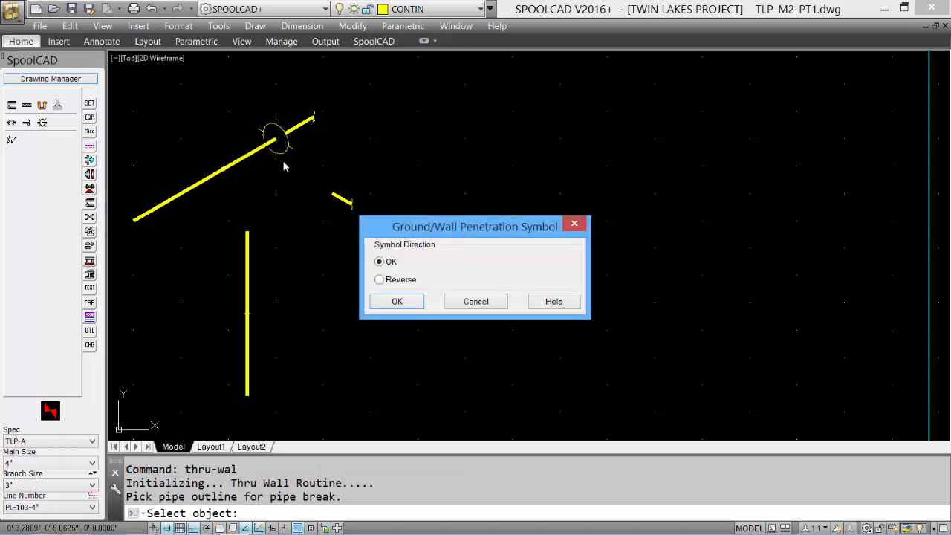
click(397, 301)
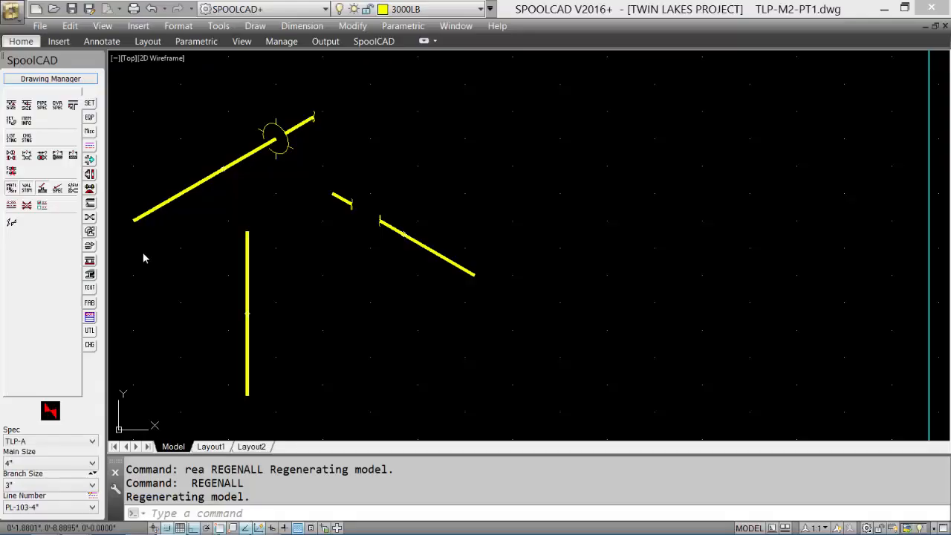
Step: Place a standalone flange to the right of the 30° pipe by its Face of Flange point, directed along 330°
click(90, 174)
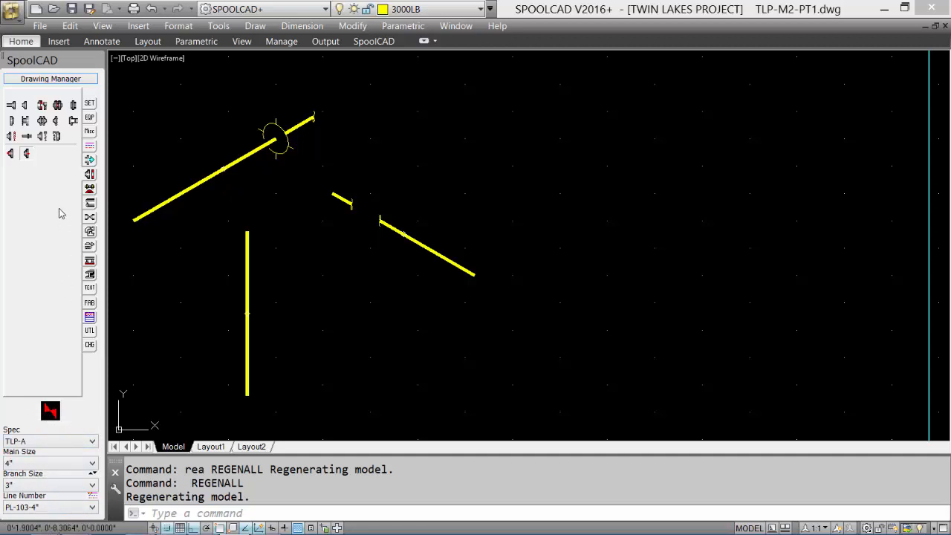
click(26, 106)
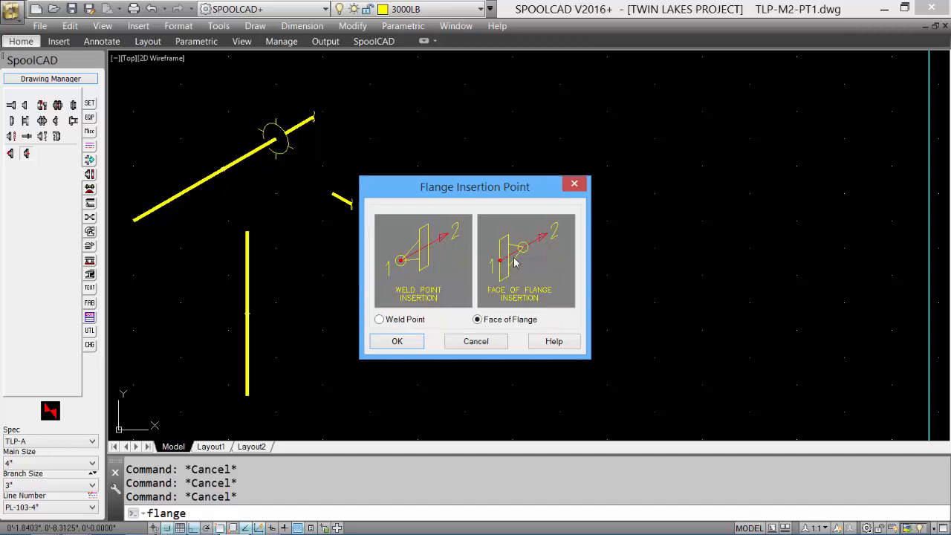
click(397, 342)
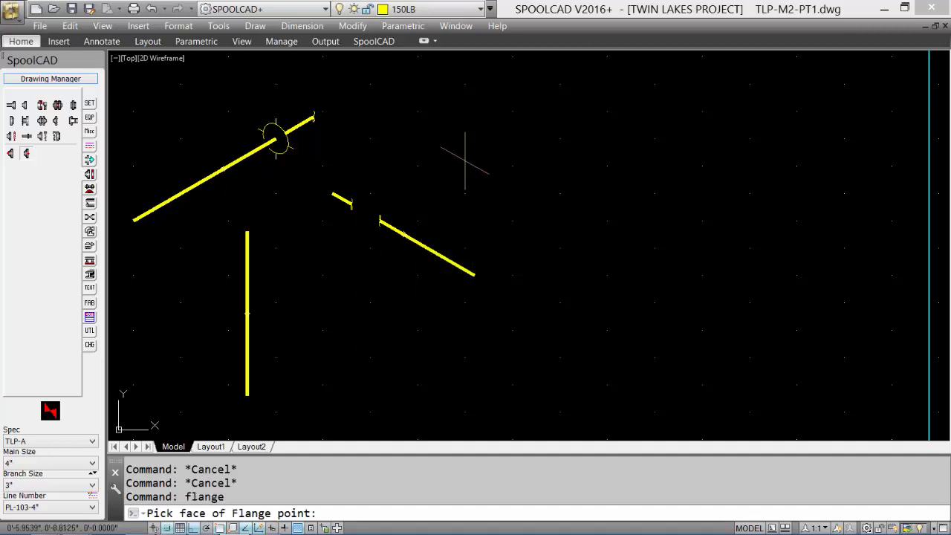
click(439, 112)
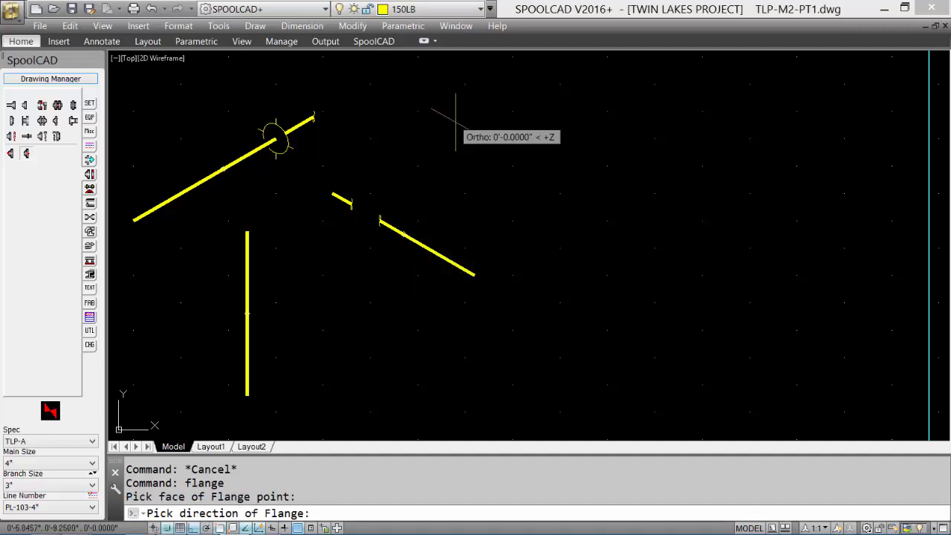
click(452, 128)
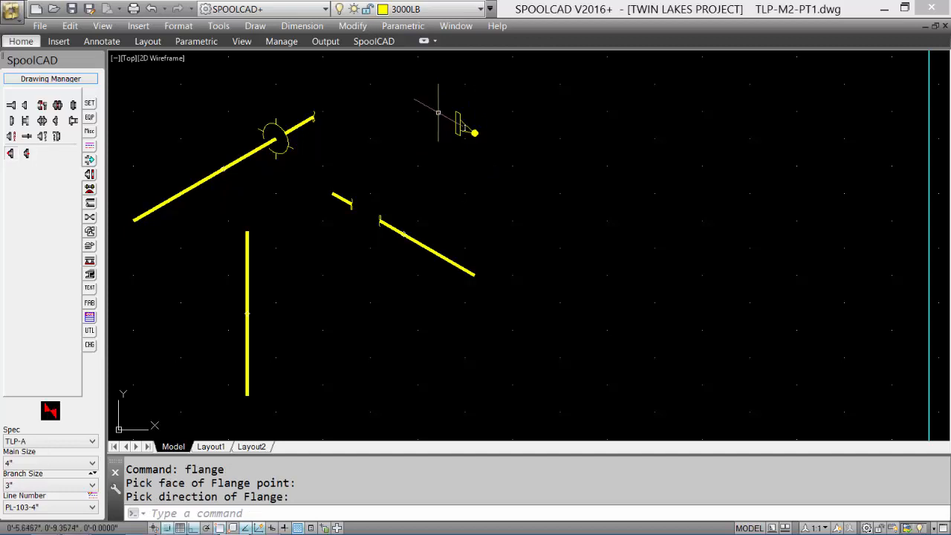
Step: Place a second standalone flange just below the first one by its Weld Point, directed along 330°
click(26, 107)
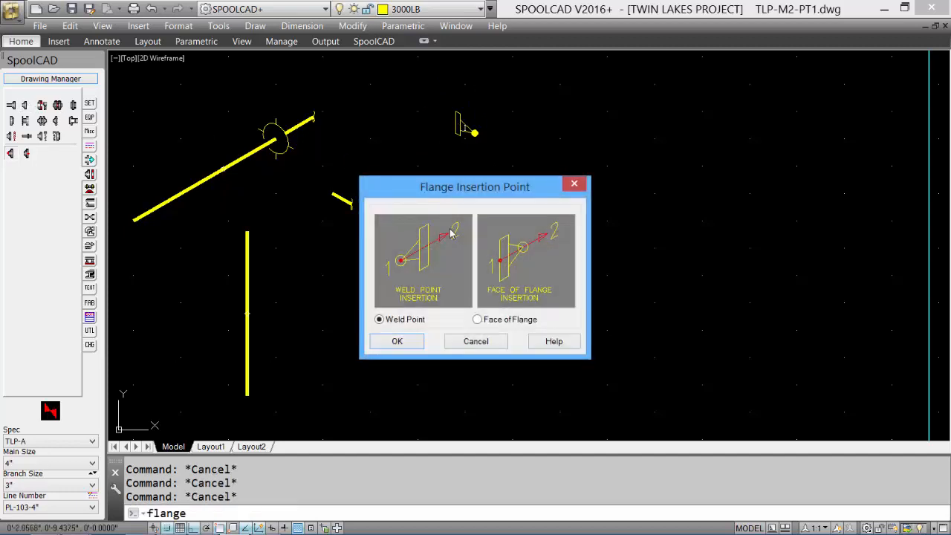
click(398, 343)
click(455, 177)
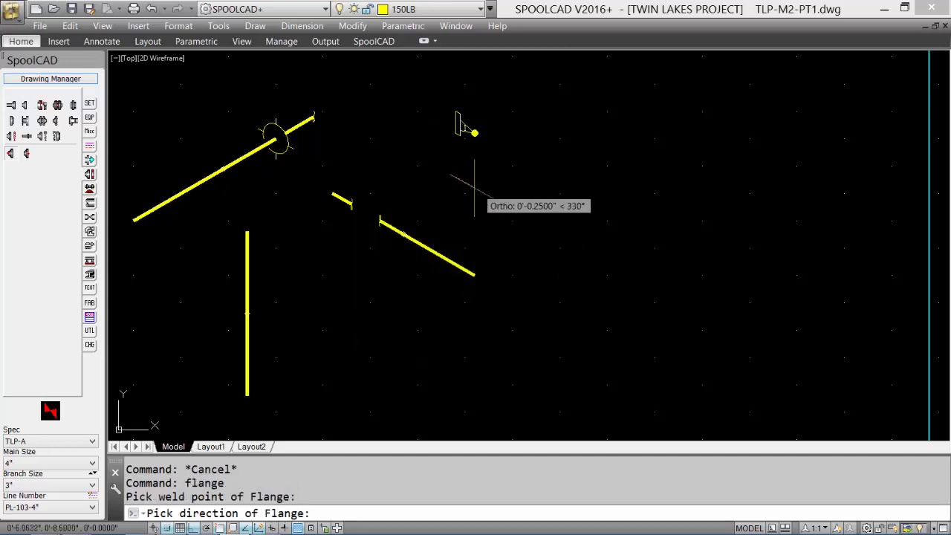
click(521, 221)
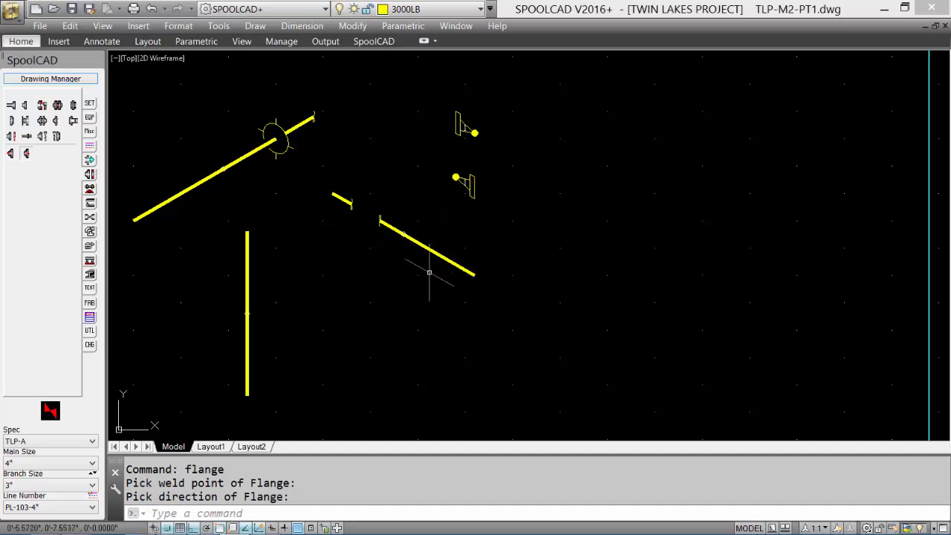
Step: Attach a flange to the lower endpoint of the broken 330° pipe using Weld Point insertion, continuing in the pipe's direction
click(11, 106)
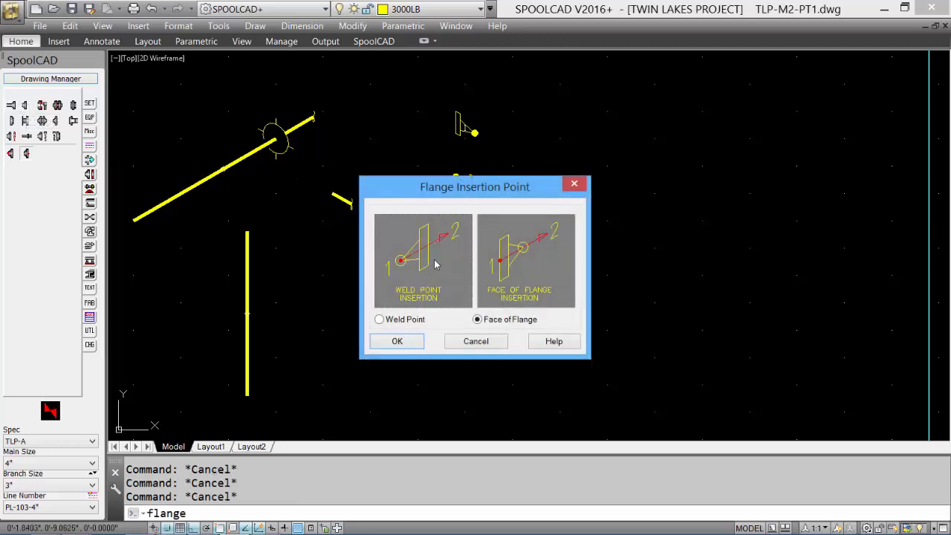
click(398, 342)
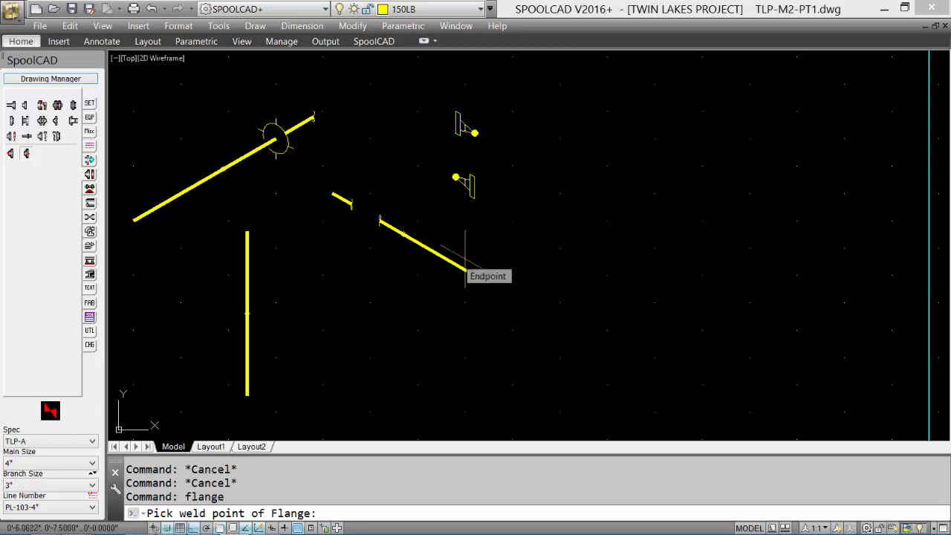
click(465, 271)
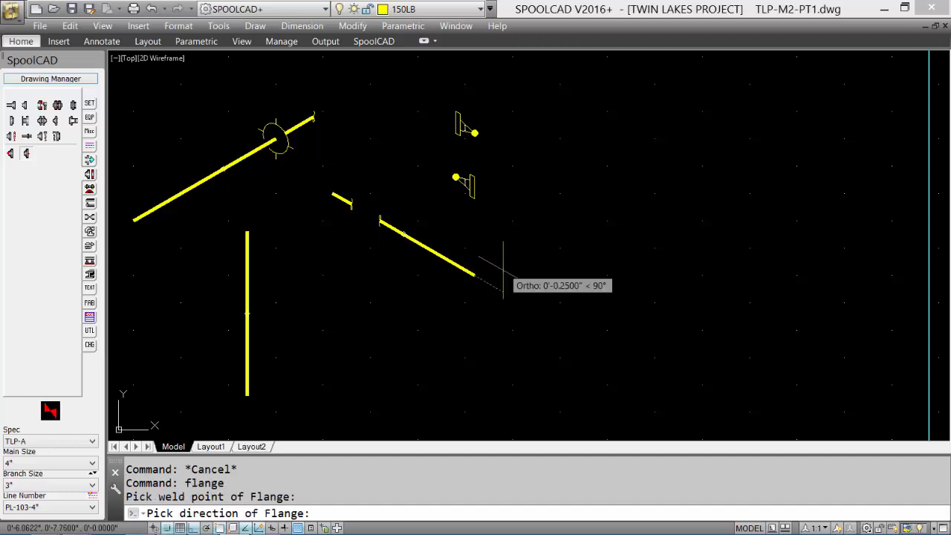
click(561, 320)
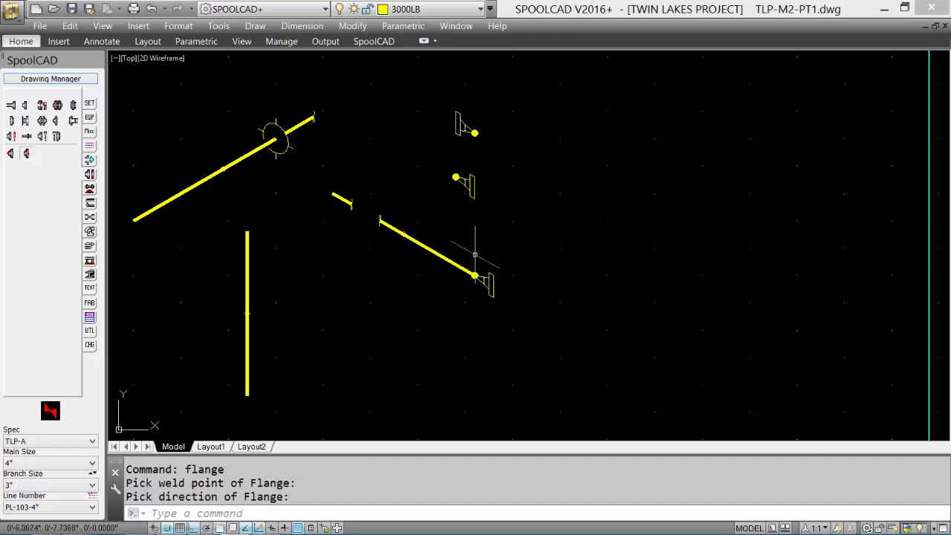
Step: Insert a combined flange, gasket and bolts to the right of the second standalone flange using Weld Point insertion
click(41, 106)
click(441, 266)
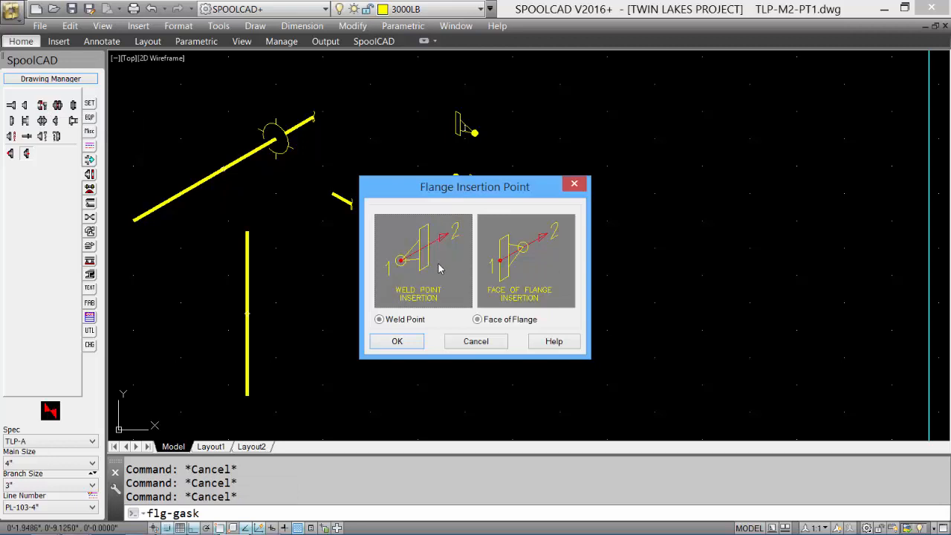
click(401, 341)
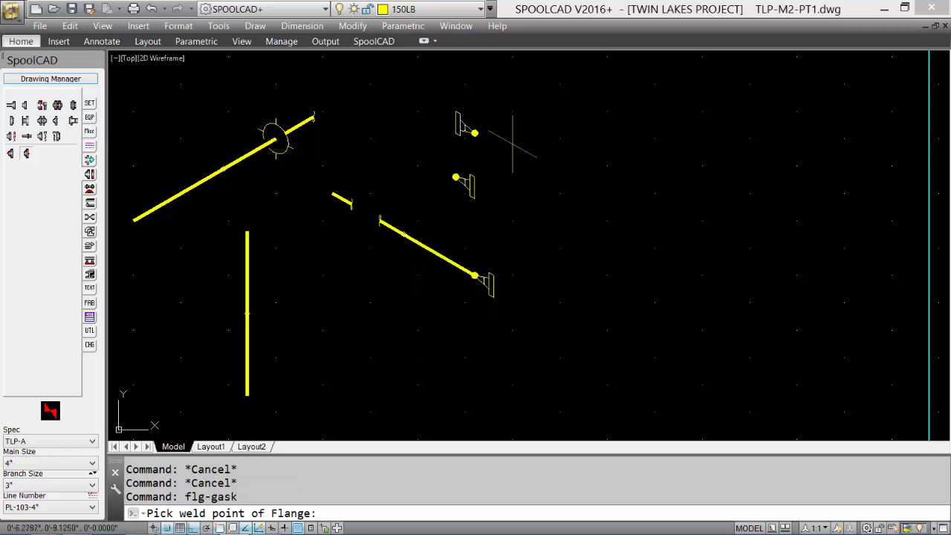
click(522, 182)
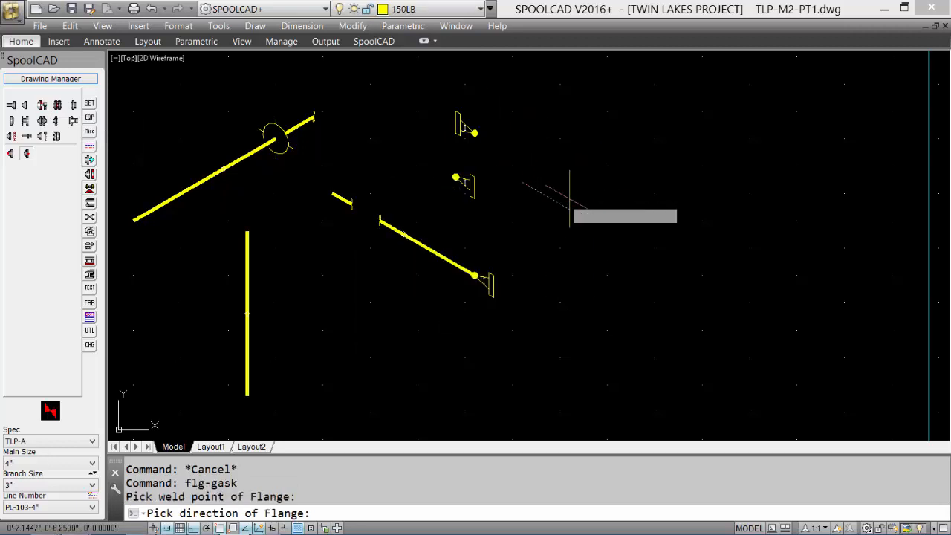
click(557, 167)
scroll(560, 195, up, 6)
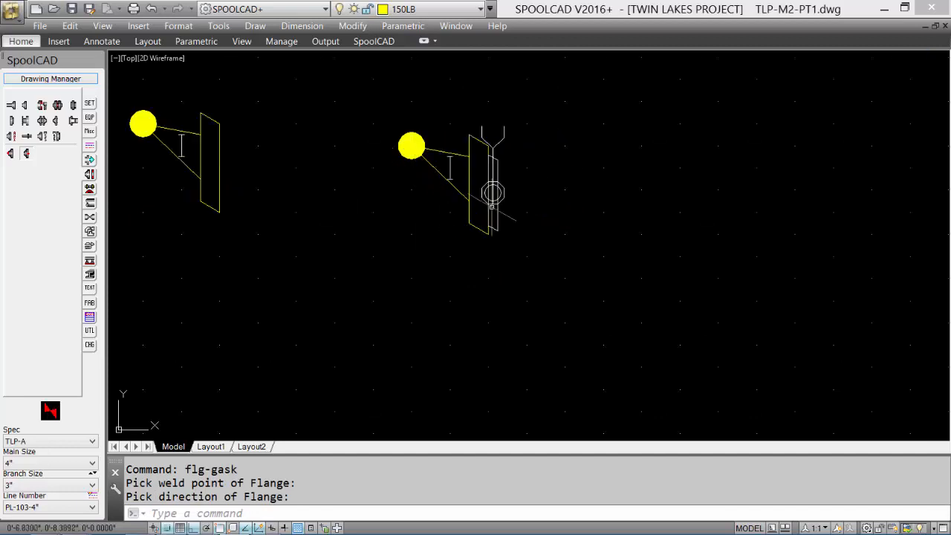
Step: Add a gasket with bolts to the face of the second standalone flange, directed along 330°
scroll(364, 198, down, 4)
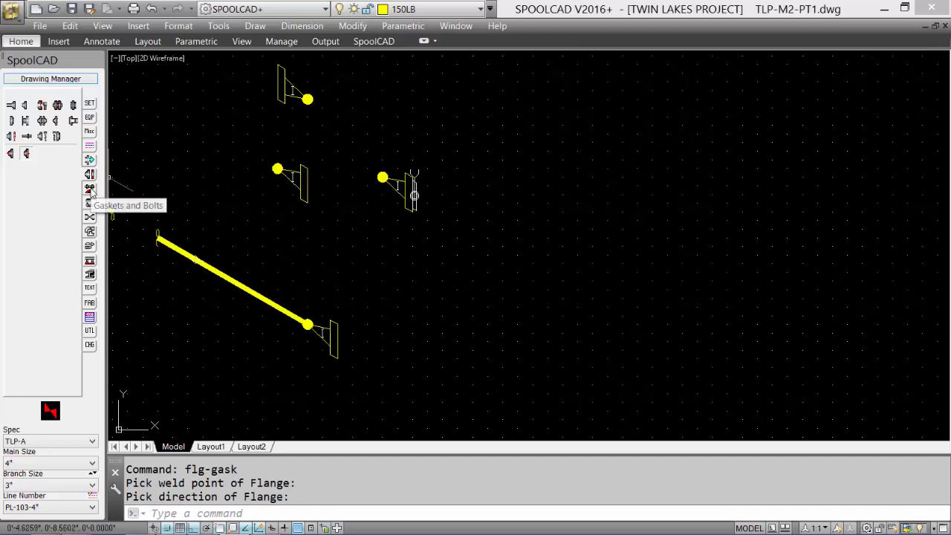
click(91, 190)
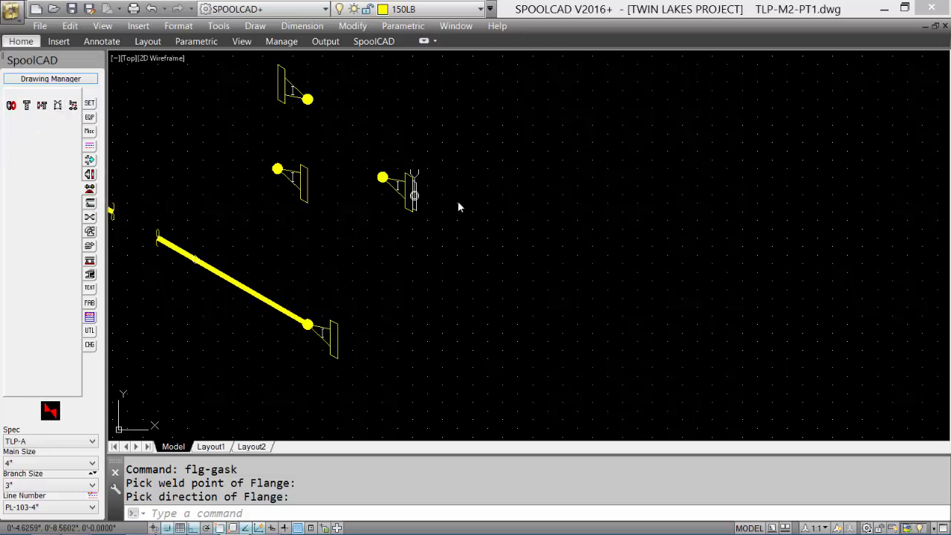
click(43, 107)
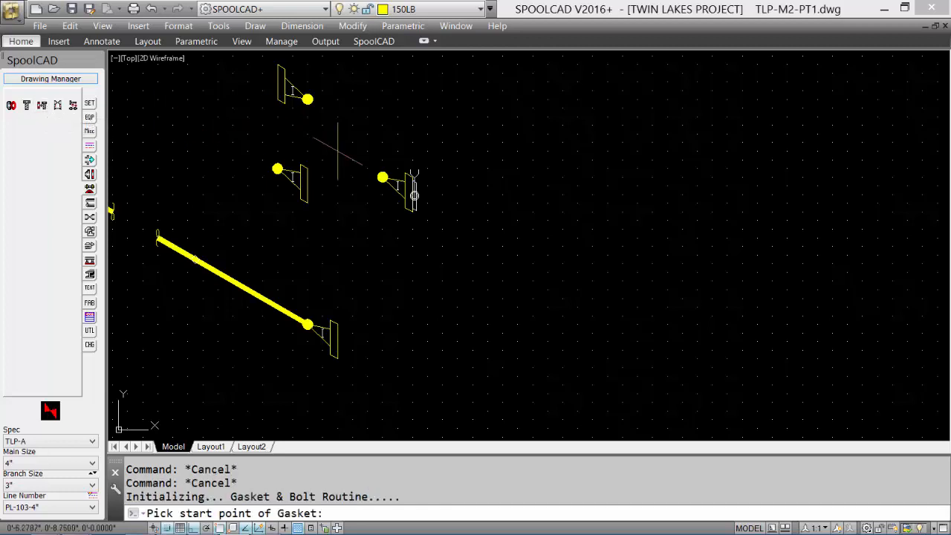
click(299, 179)
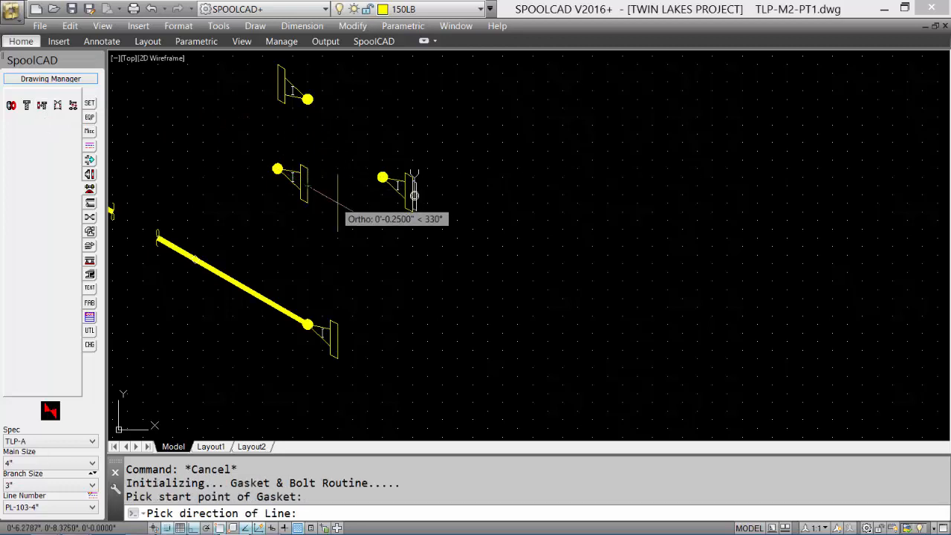
click(382, 227)
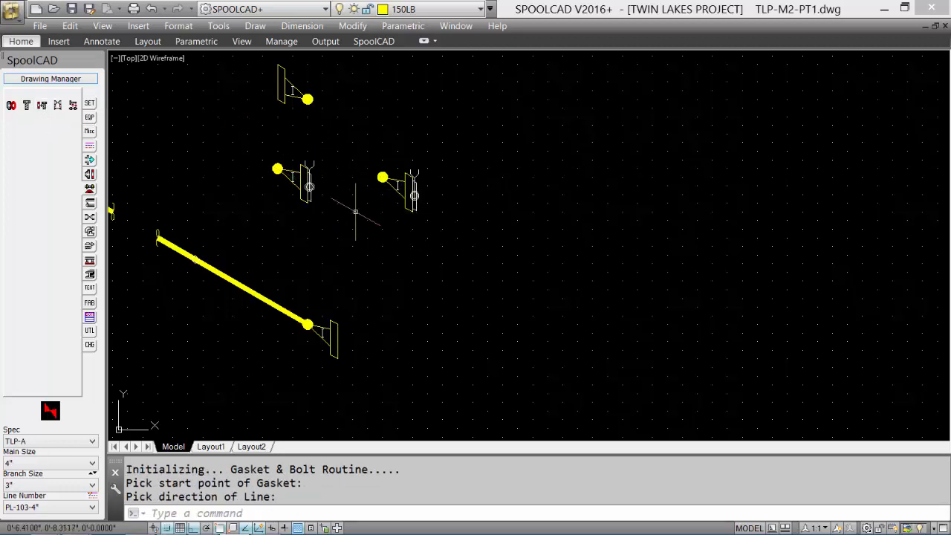
Step: Place a 4" gate valve to the right of the flanged pipe end, directed along 330°, with its stem at 90° and handwheel at 330°
click(91, 222)
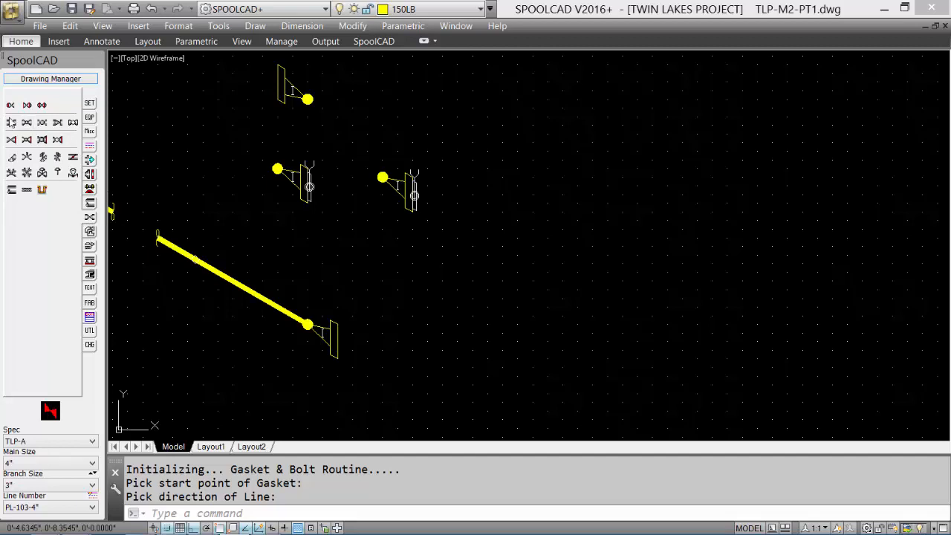
click(12, 123)
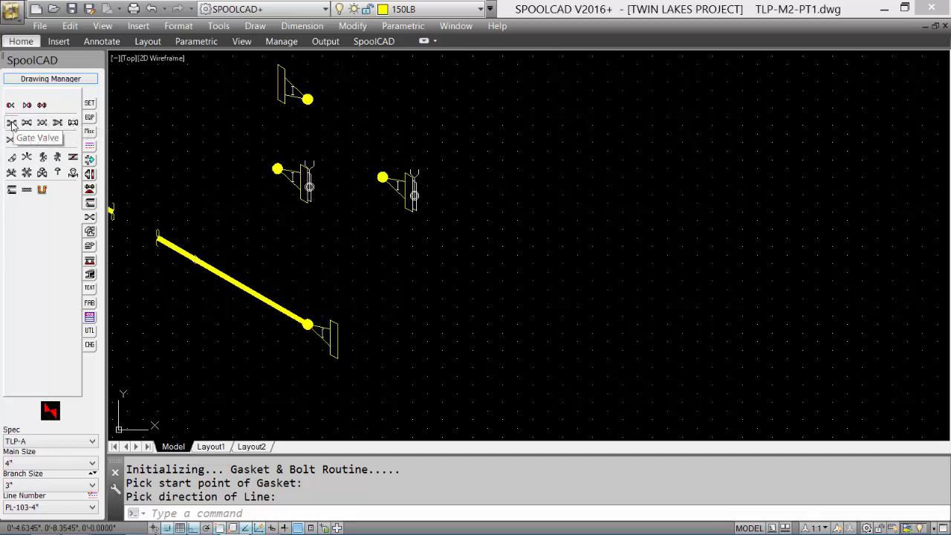
click(410, 281)
click(501, 338)
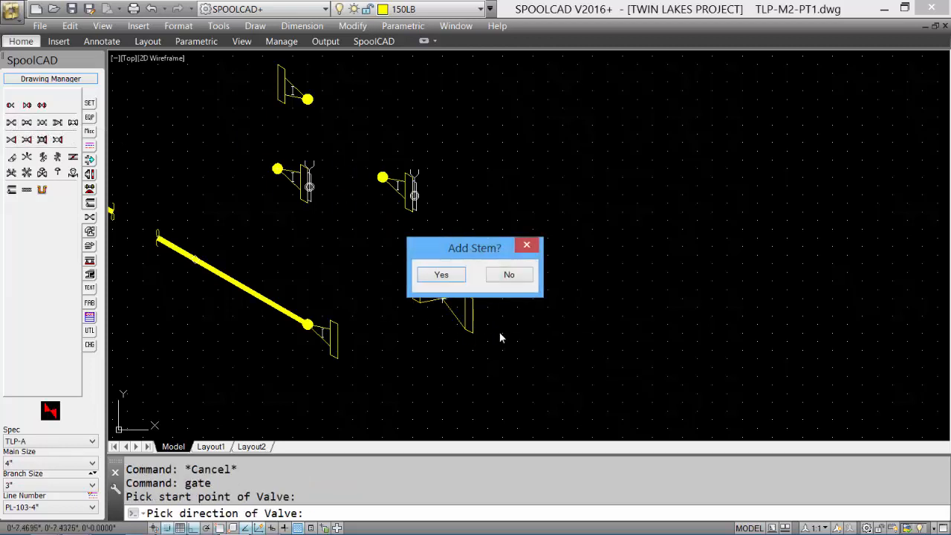
click(442, 275)
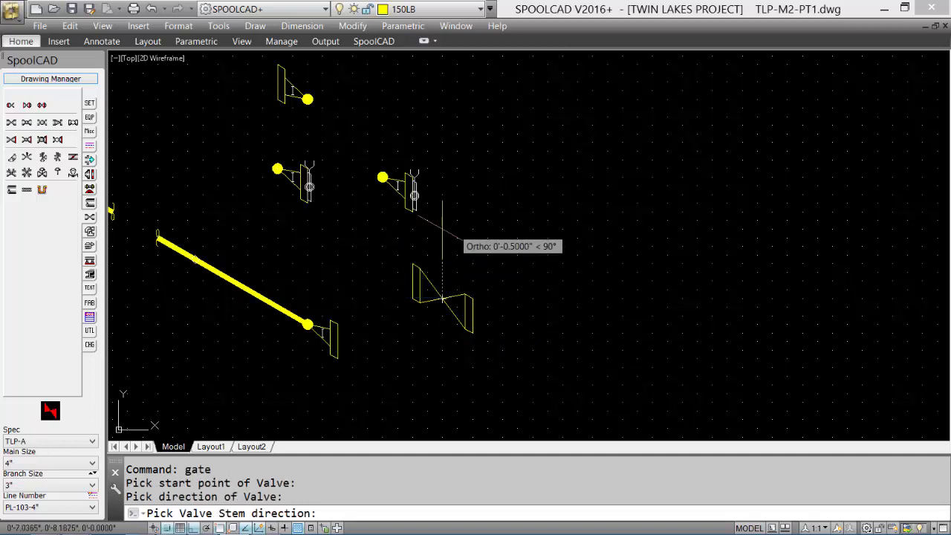
click(442, 231)
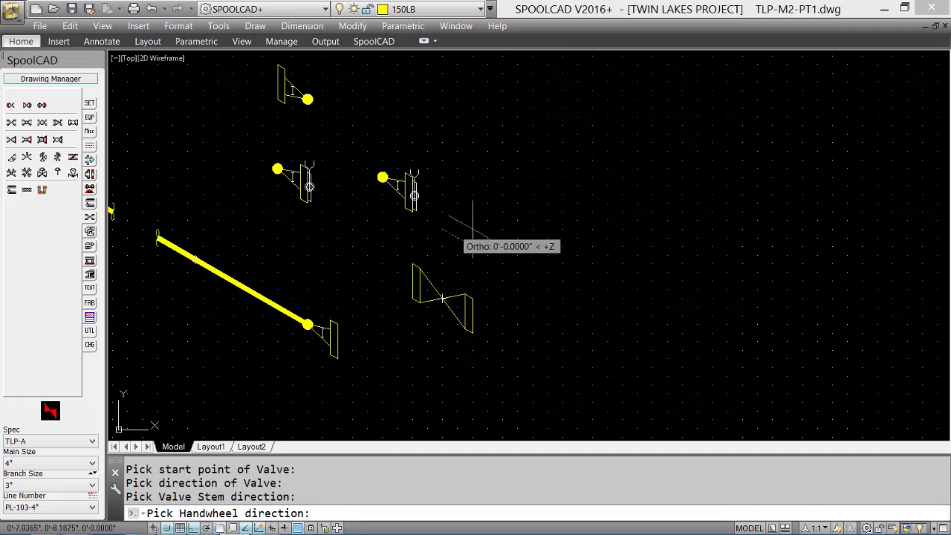
click(518, 253)
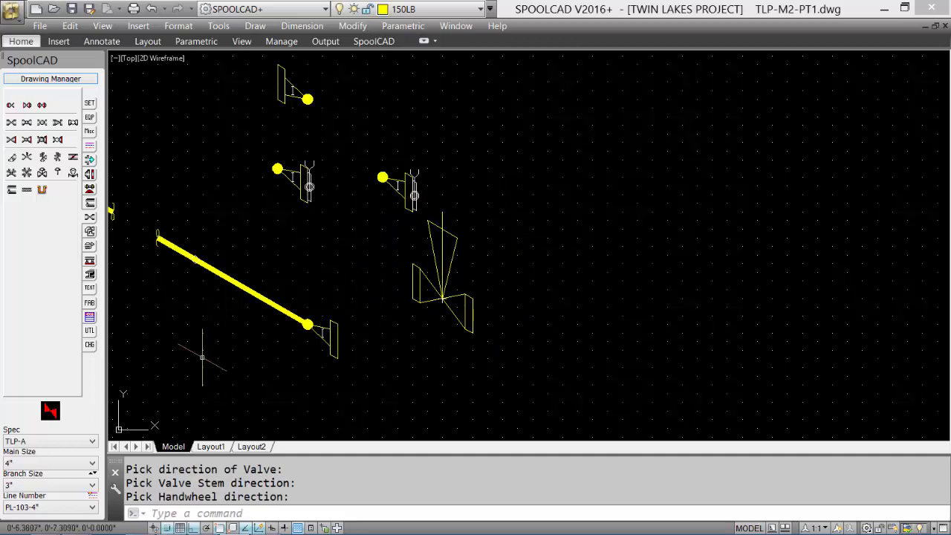
Step: Set the main size to 1" and place a gate valve above the 4" valve along 330°, with an upward stem and 330° handwheel
click(38, 465)
scroll(57, 320, up, 3)
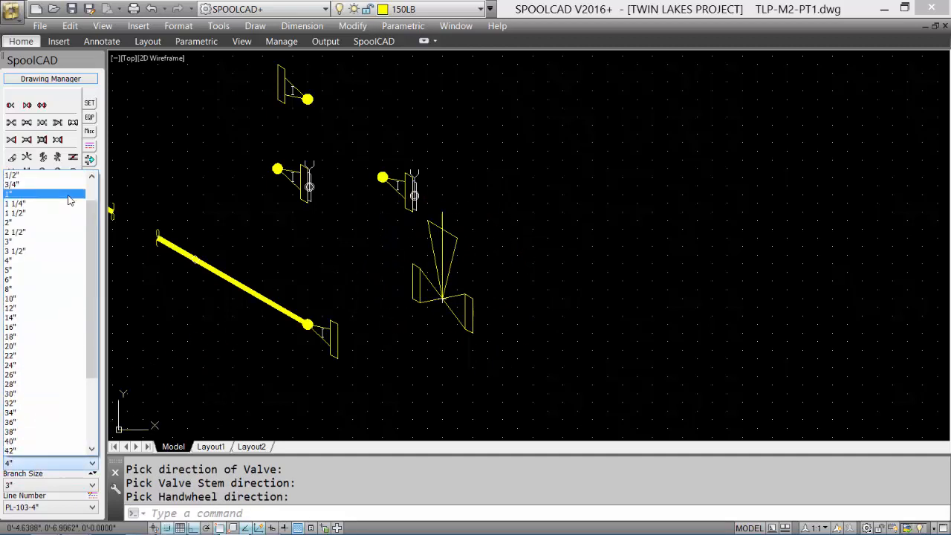
click(69, 198)
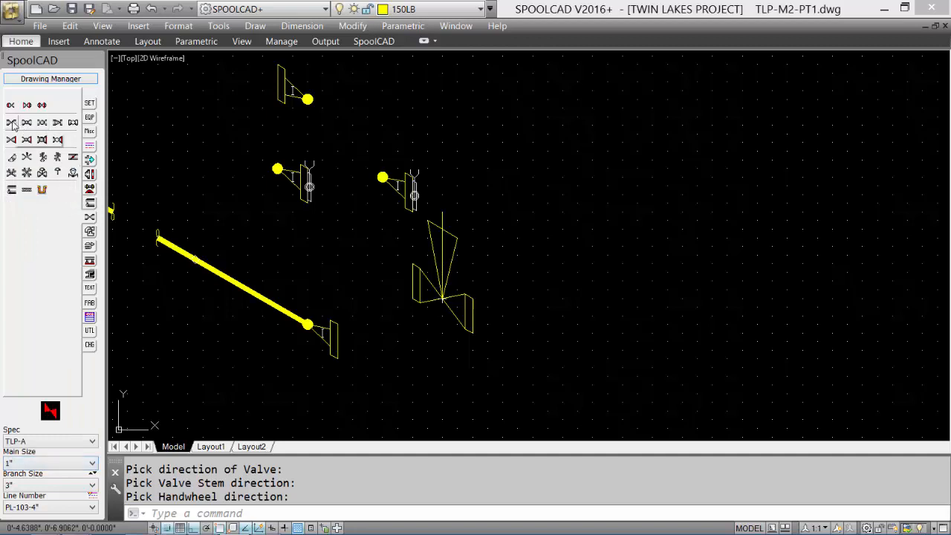
click(12, 125)
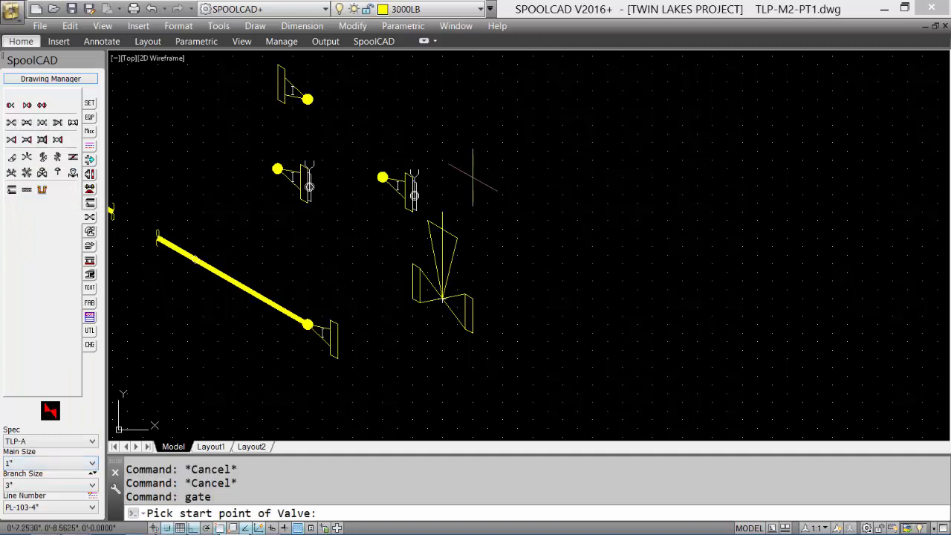
click(474, 177)
click(525, 208)
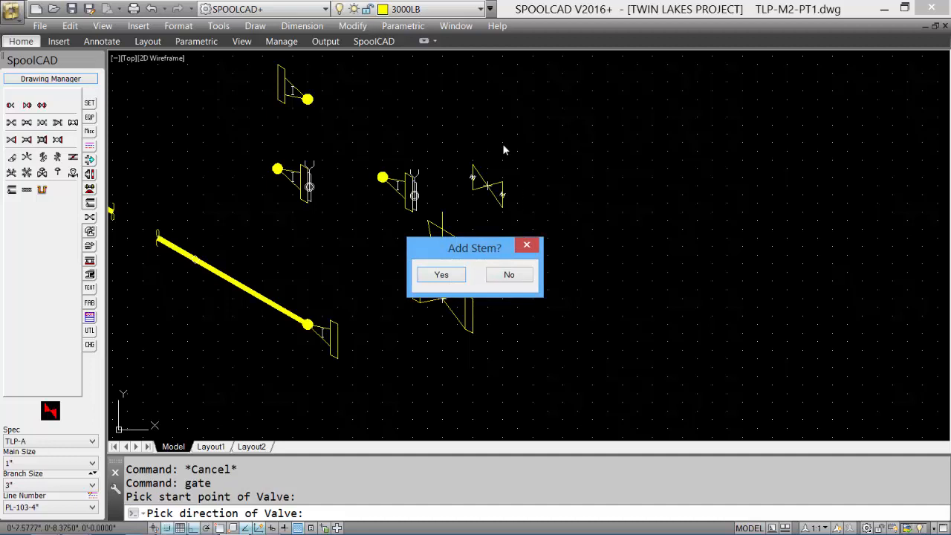
click(441, 275)
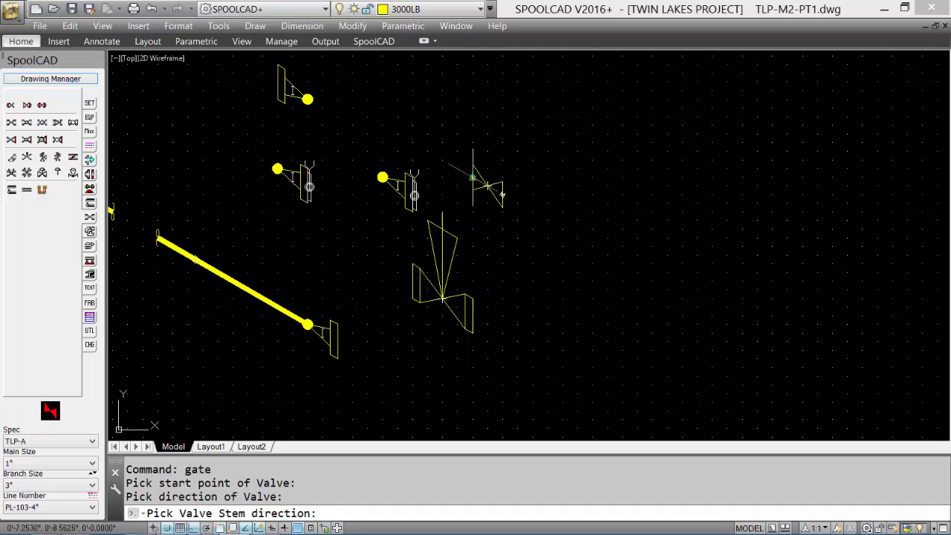
click(503, 137)
click(533, 158)
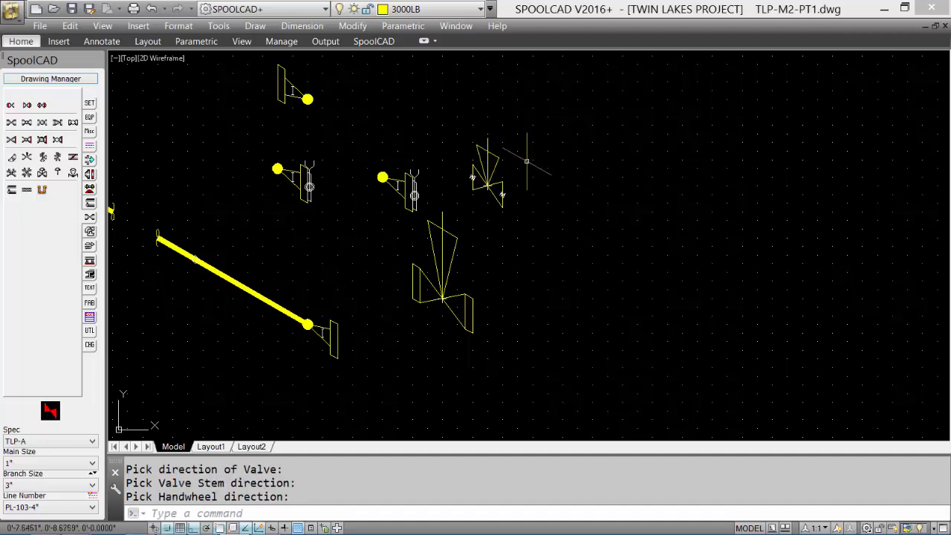
Step: Place a 4" 90° long-radius elbow to the right of the 1" valve, running along 330° and turning down to 270°
middle_drag(513, 196, 466, 202)
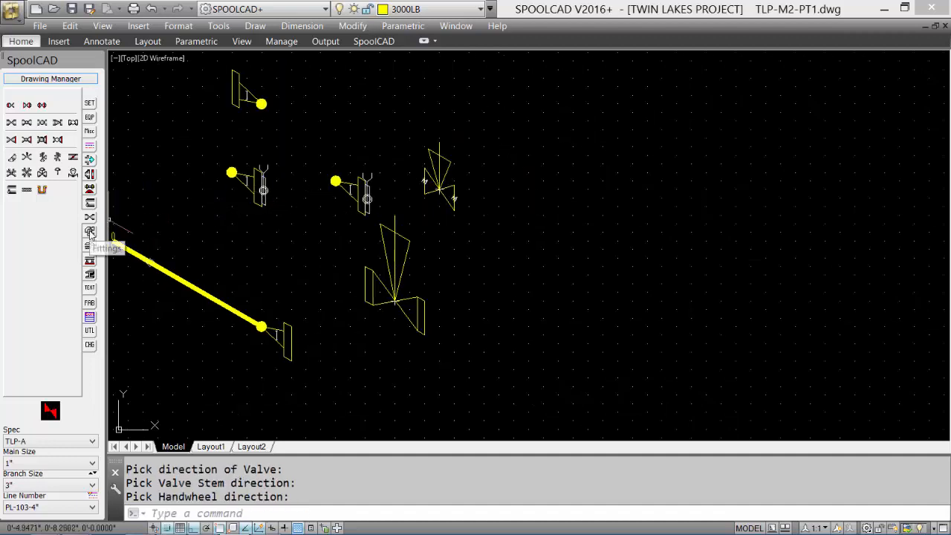
click(89, 232)
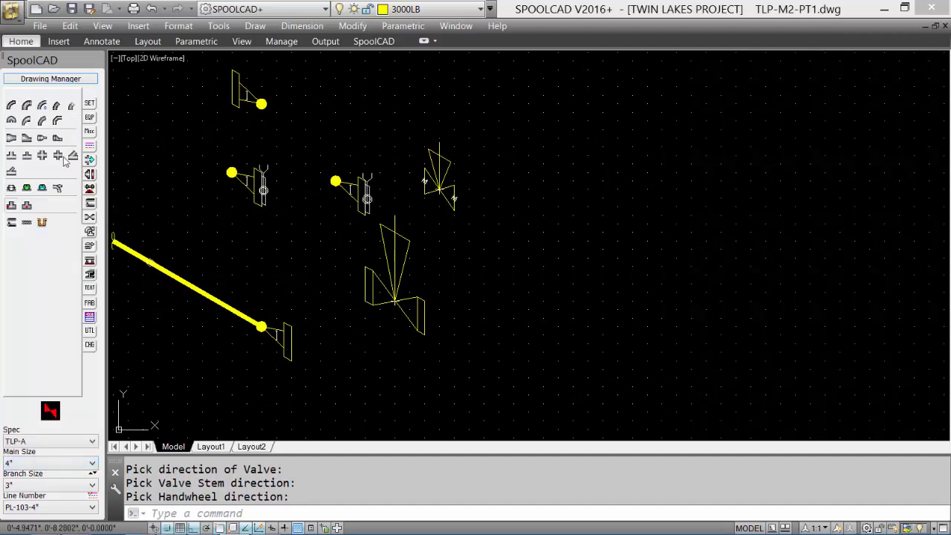
click(11, 105)
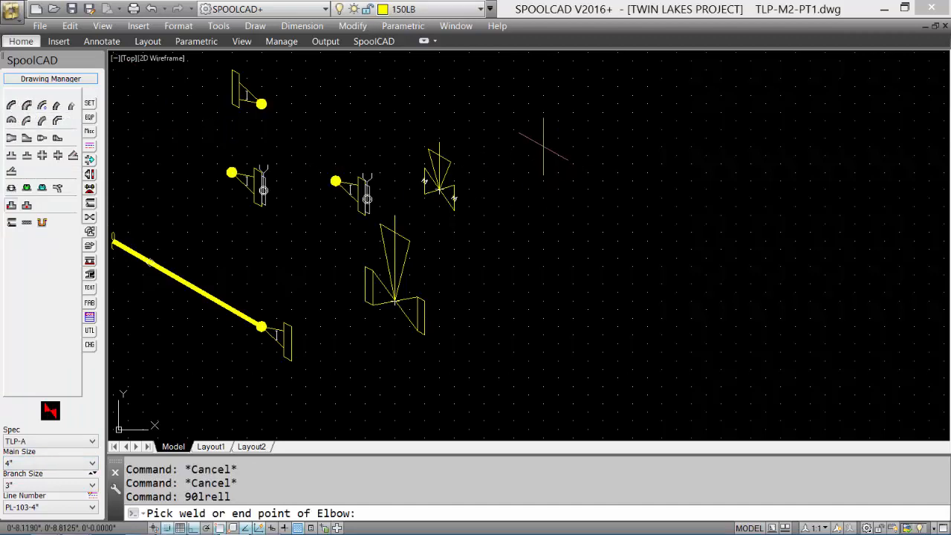
click(527, 138)
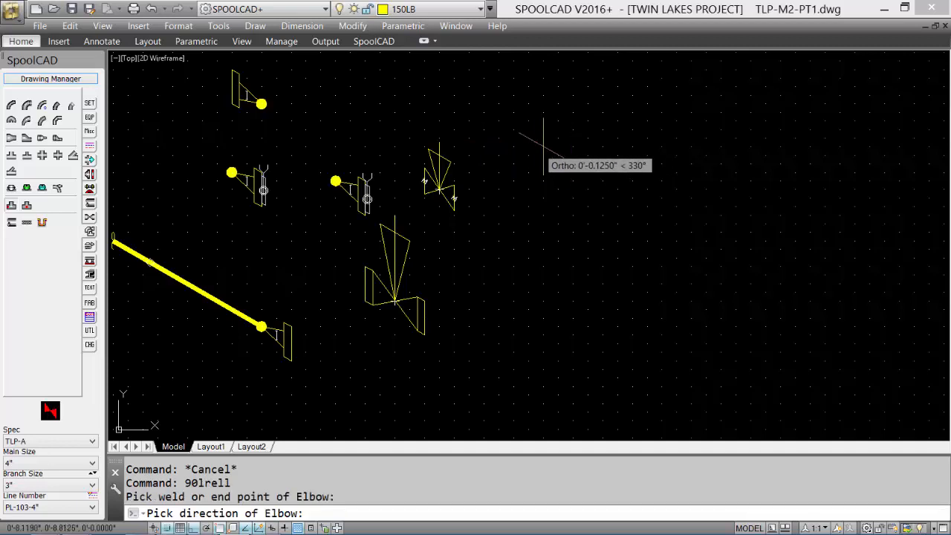
click(569, 186)
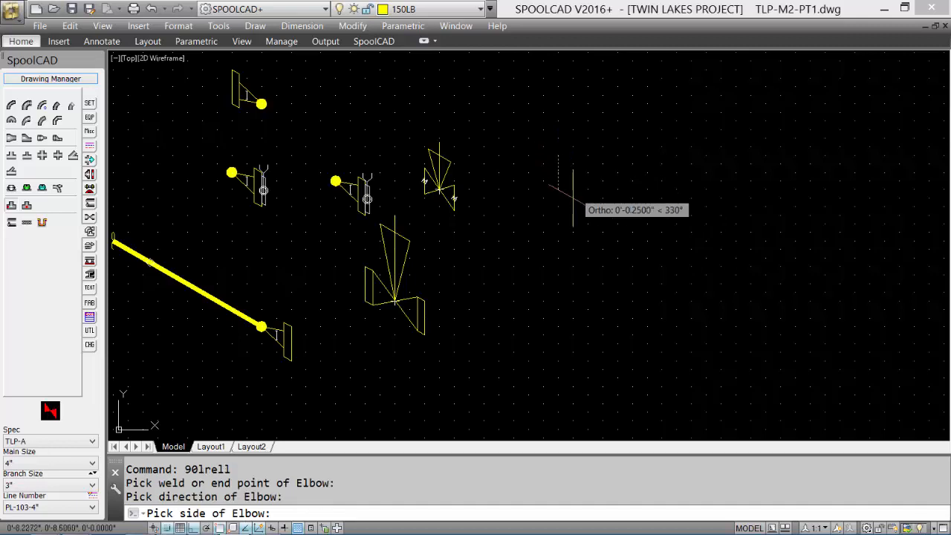
click(558, 235)
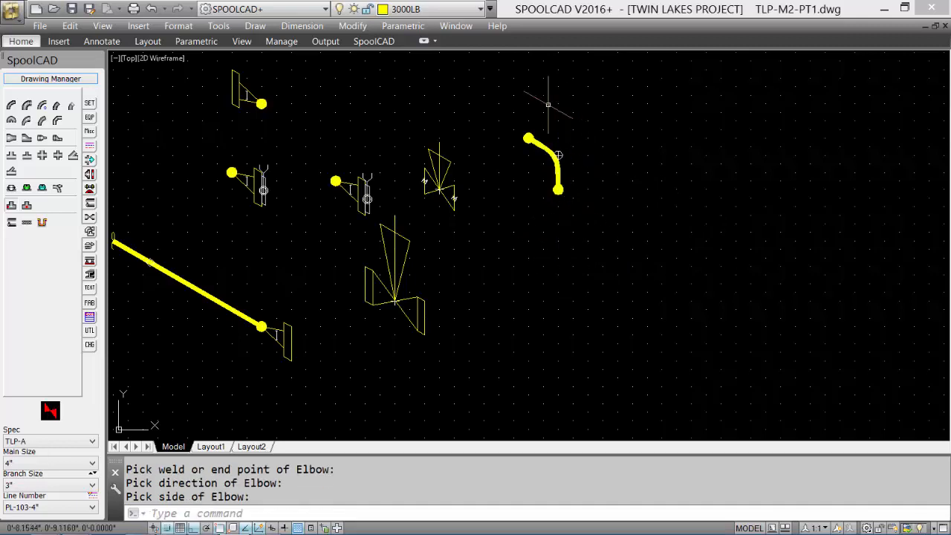
Step: Place a second 90° long-radius elbow below the first on the top isoplane, running along 30° and turning to 150°
click(12, 106)
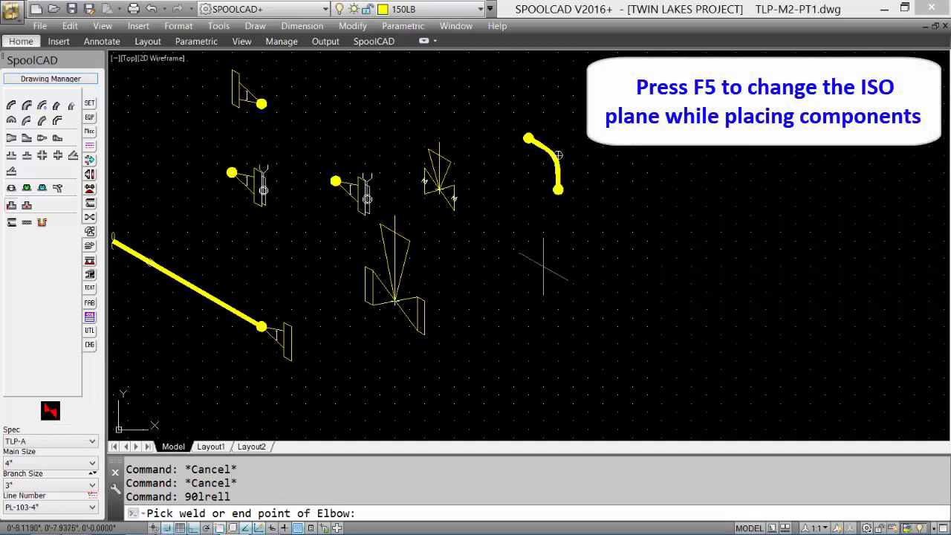
key(F5)
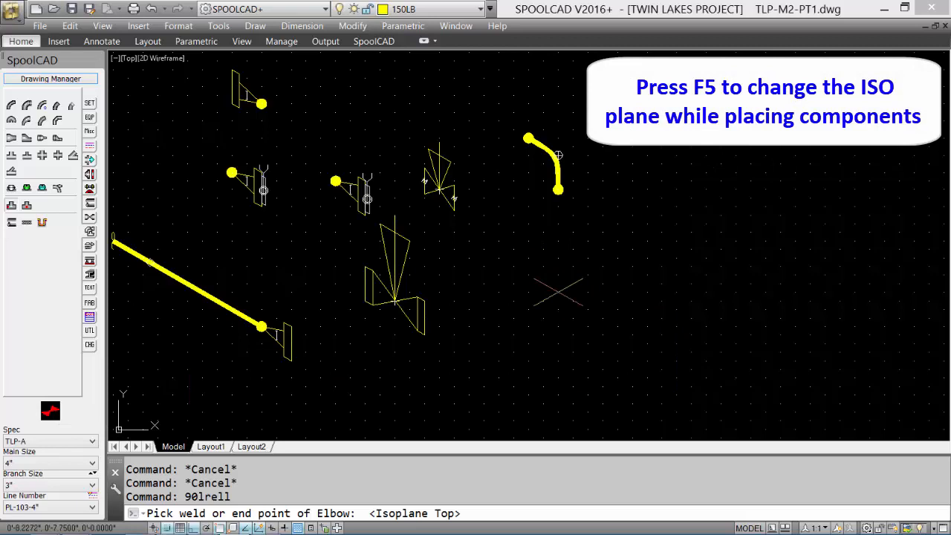
click(558, 292)
click(631, 271)
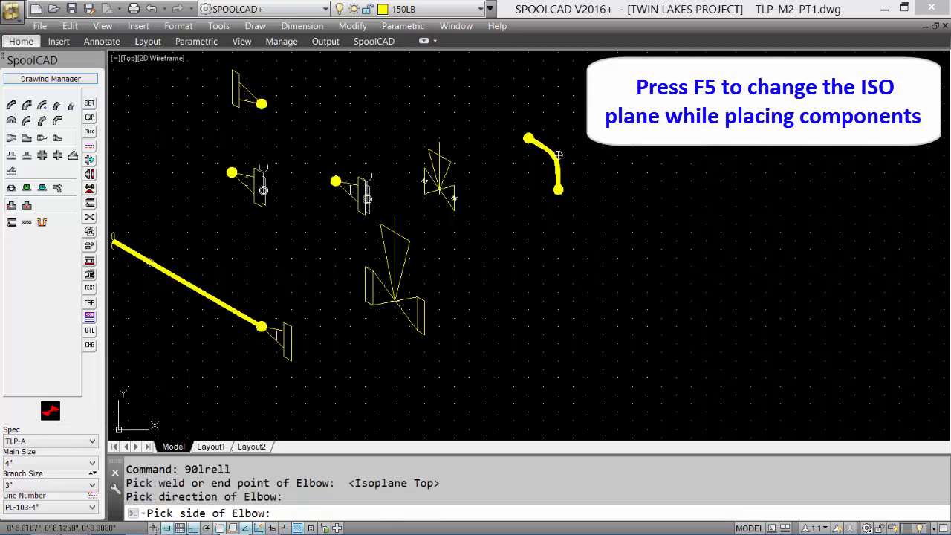
click(528, 241)
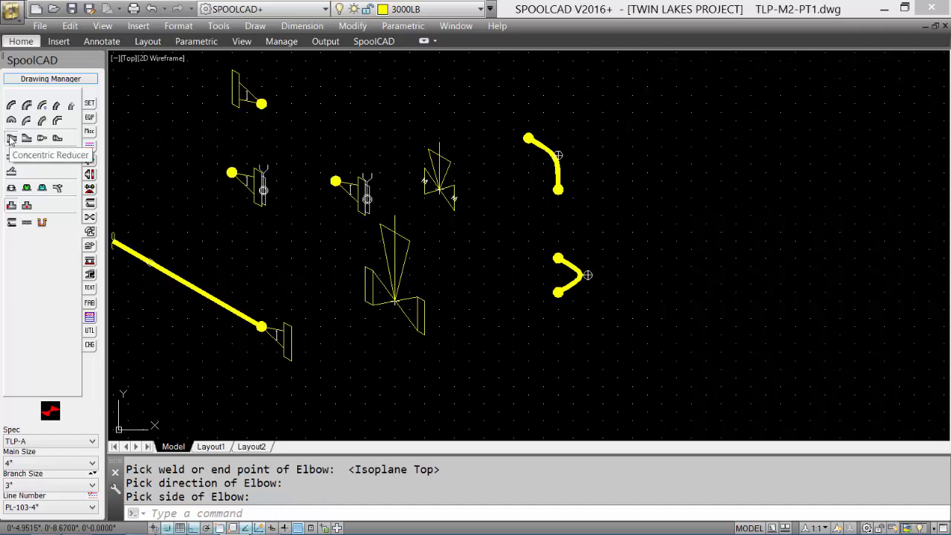
Step: Insert a 4" by 3" concentric reducer below the second elbow, with its large end first and directed along 30°
click(11, 139)
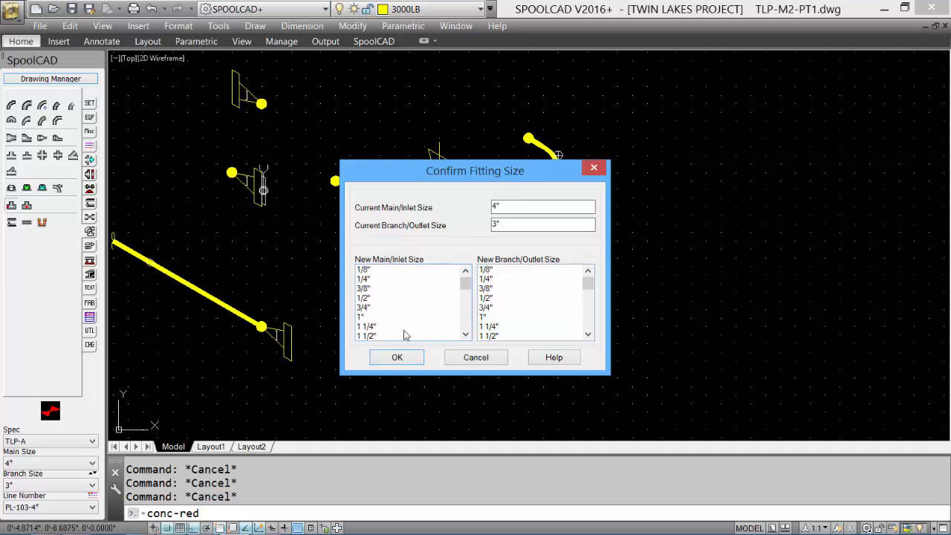
click(397, 358)
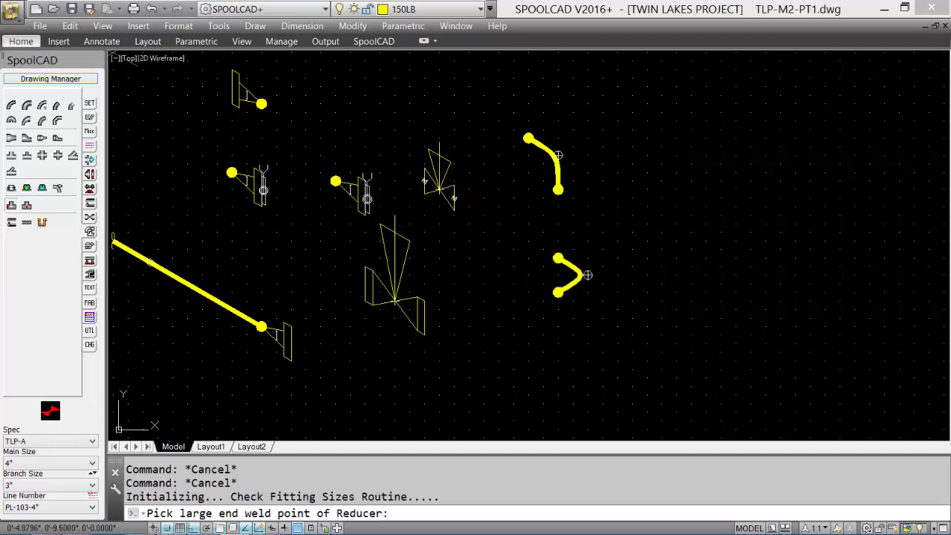
click(573, 369)
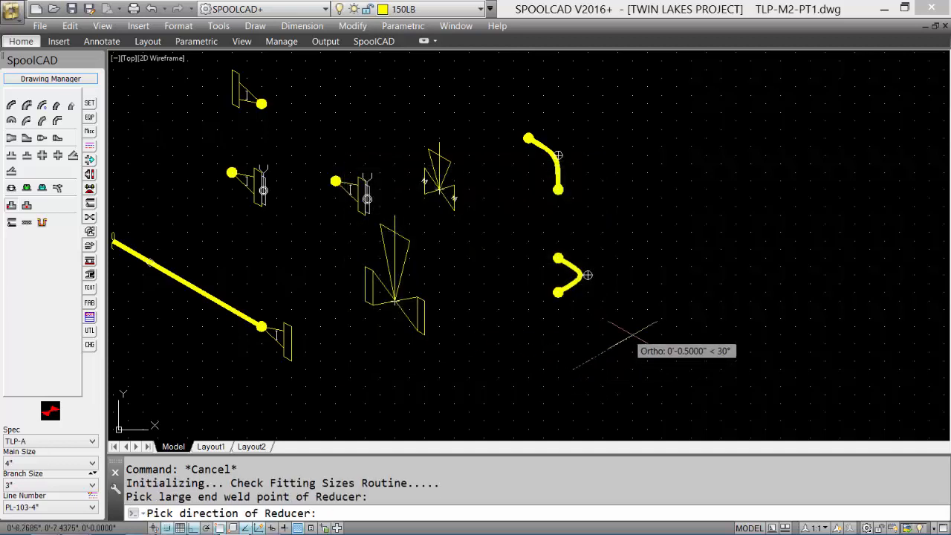
click(603, 355)
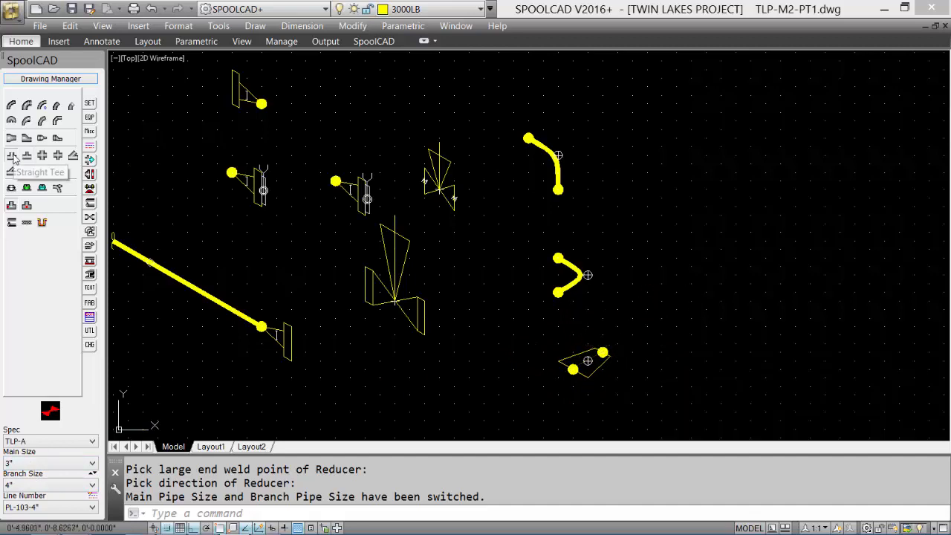
Step: Insert a straight tee to the right of the elbows using Weld at Main Run, with the run along 30° and branch along 330°
click(12, 156)
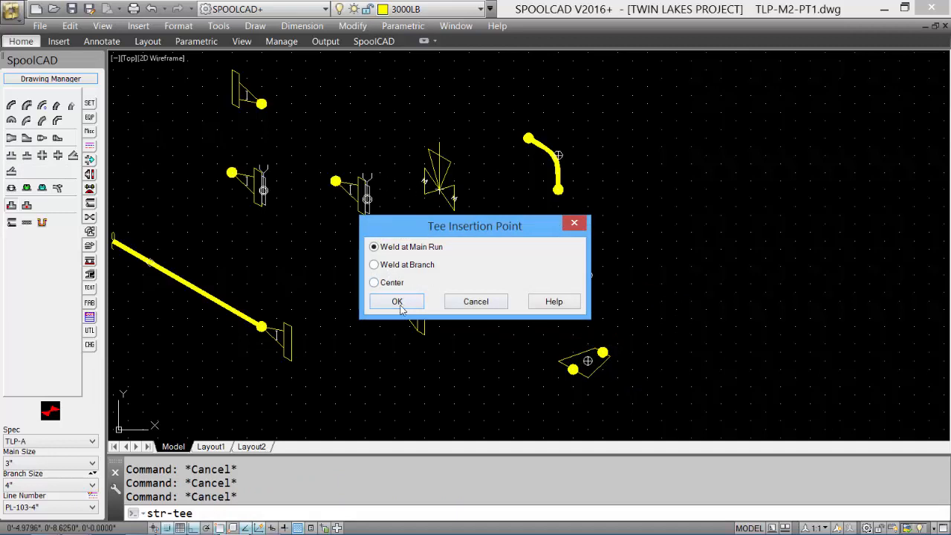
click(402, 302)
click(588, 275)
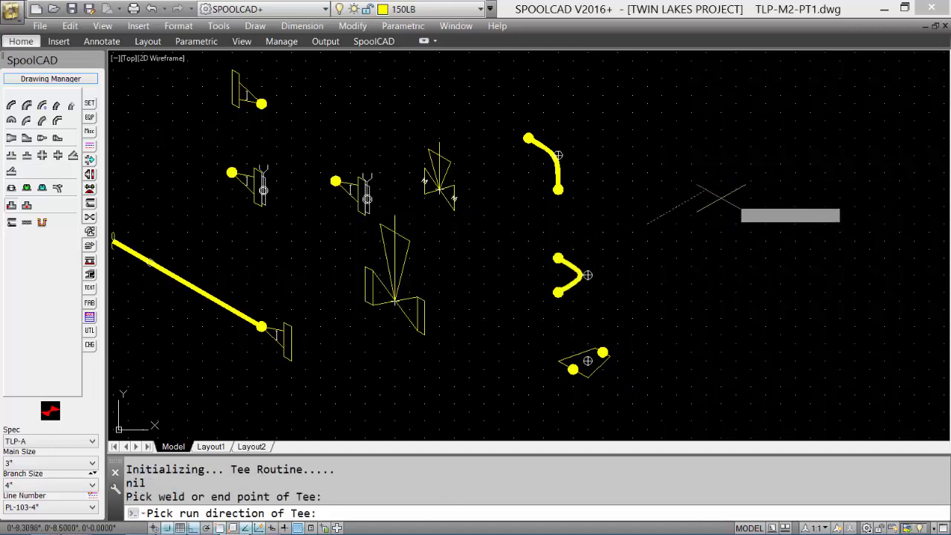
click(749, 181)
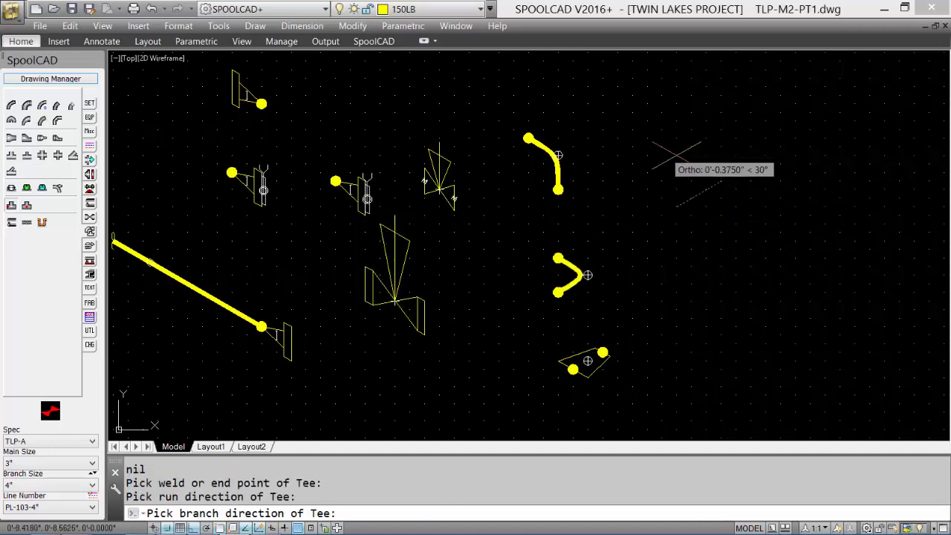
click(748, 249)
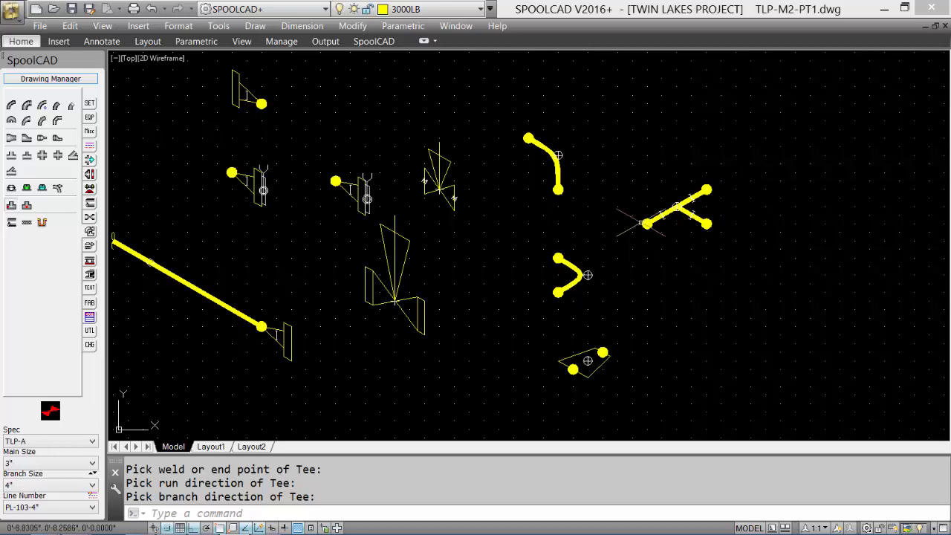
Step: Insert a 4" by 3" reducing tee above the straight tee using Weld at Main Run, with the run along 30° and branch along 90°
click(60, 466)
click(33, 195)
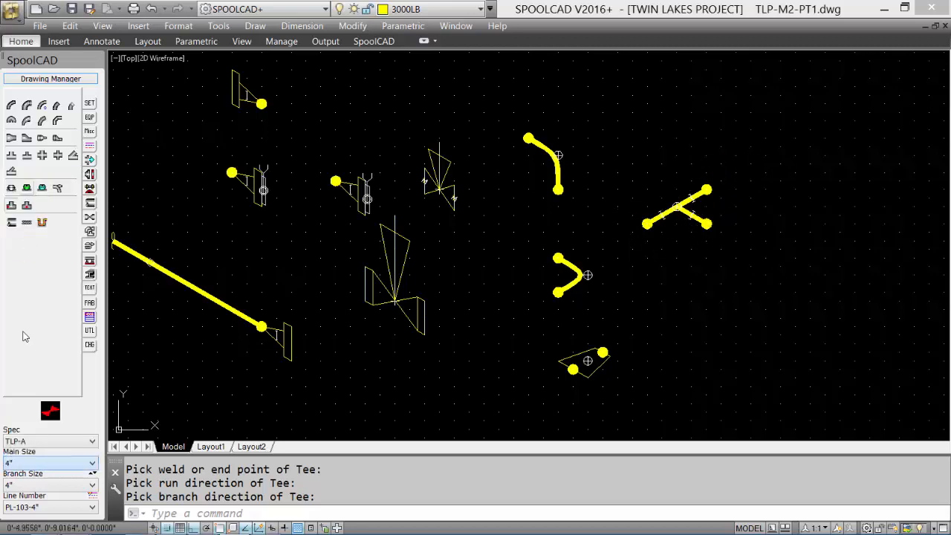
click(22, 487)
click(42, 237)
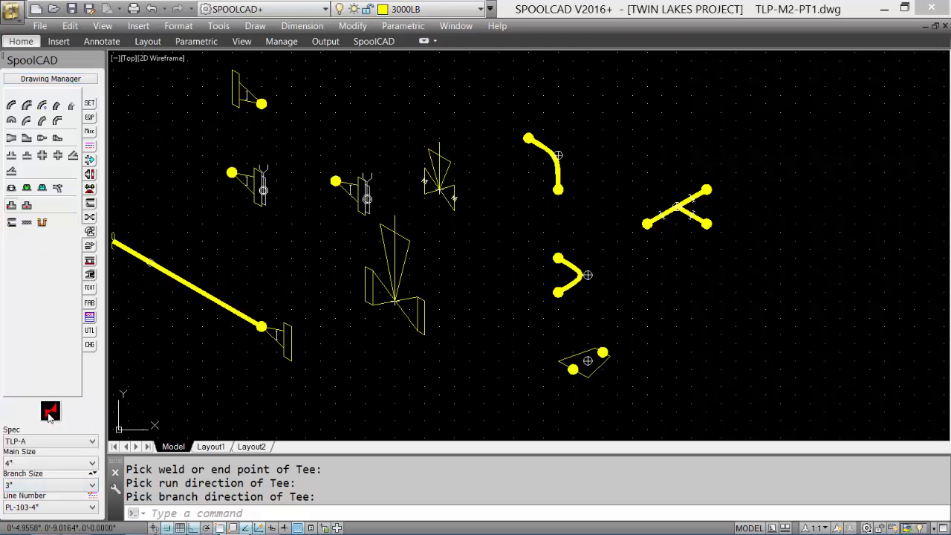
click(31, 158)
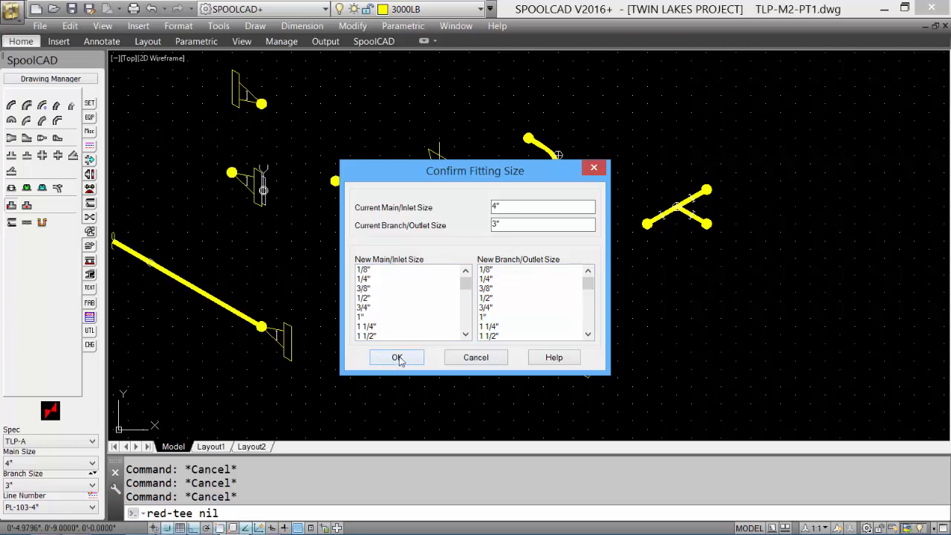
click(397, 359)
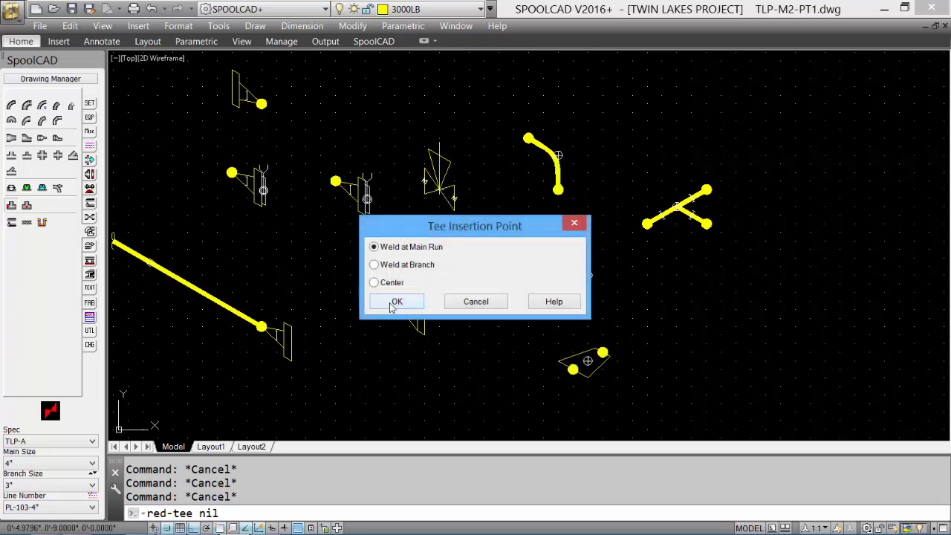
key(Return)
click(633, 164)
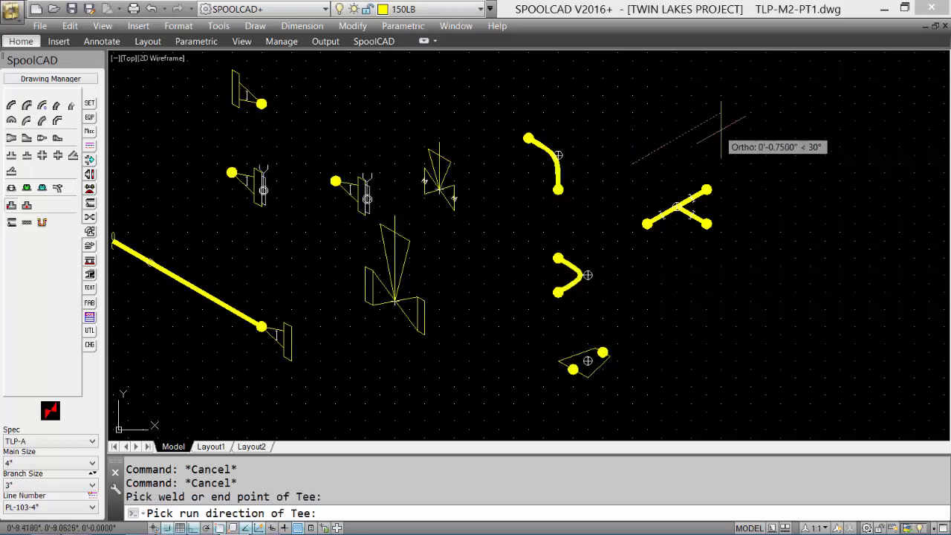
click(718, 128)
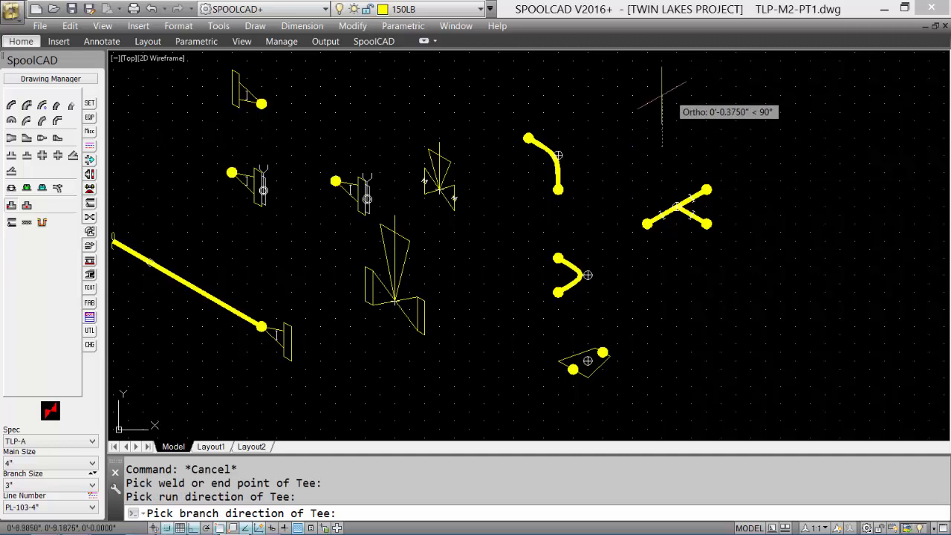
click(662, 95)
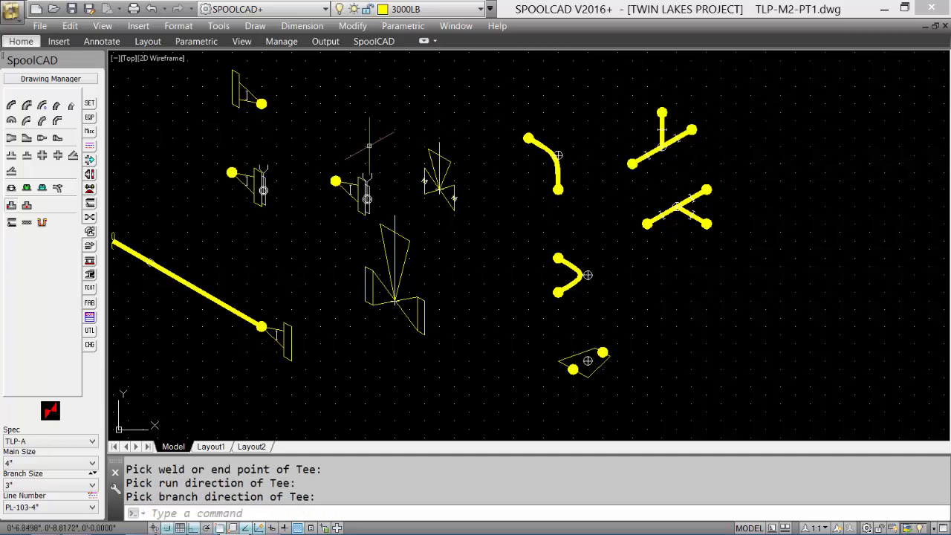
Step: Set the main size to 1" and place a union below the 4" gate valve
click(90, 246)
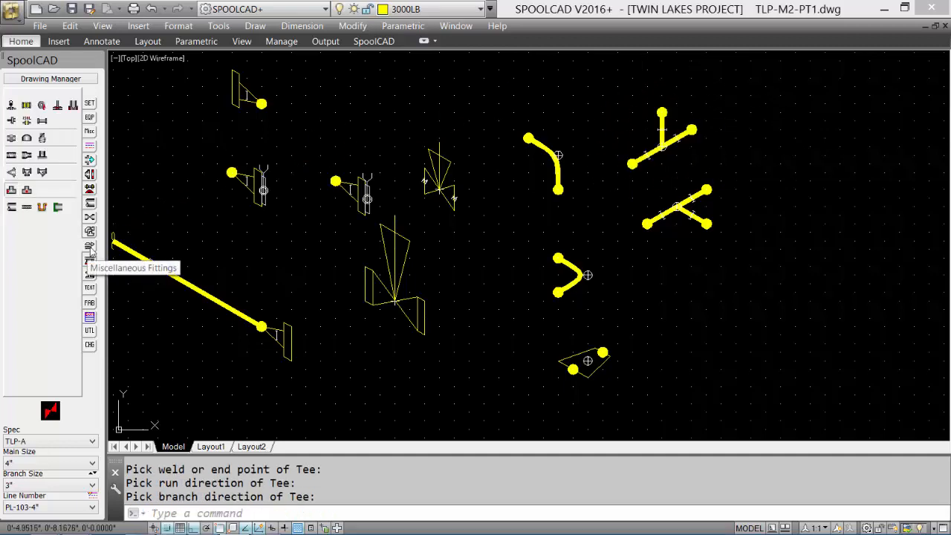
click(38, 462)
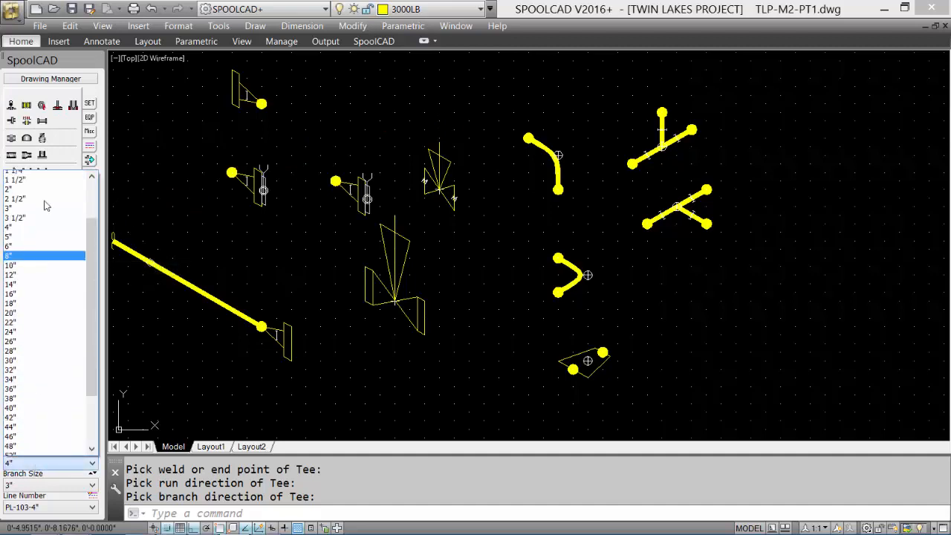
click(42, 194)
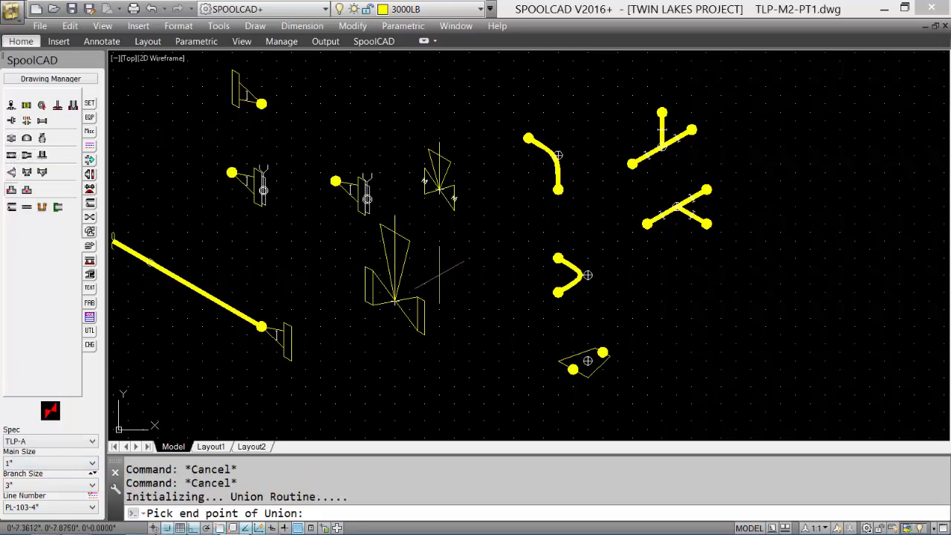
click(434, 381)
scroll(437, 398, up, 4)
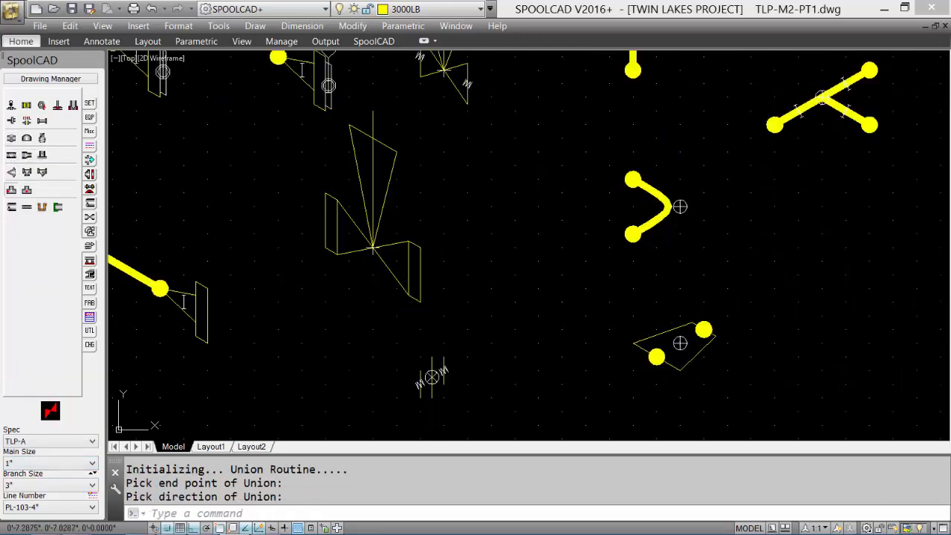
Step: Place a 1" plug on the left isoplane at the right-hand end of the 1" valve
click(43, 140)
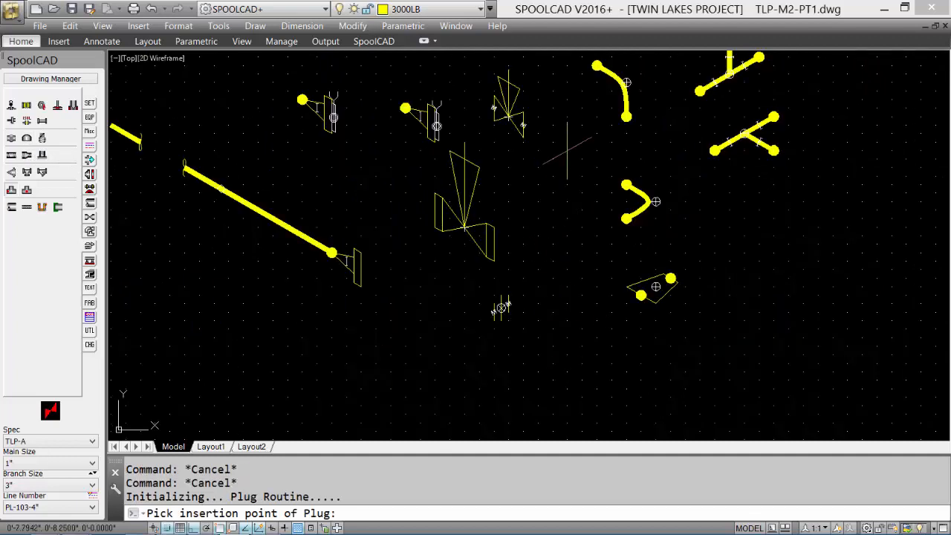
key(F5)
click(524, 126)
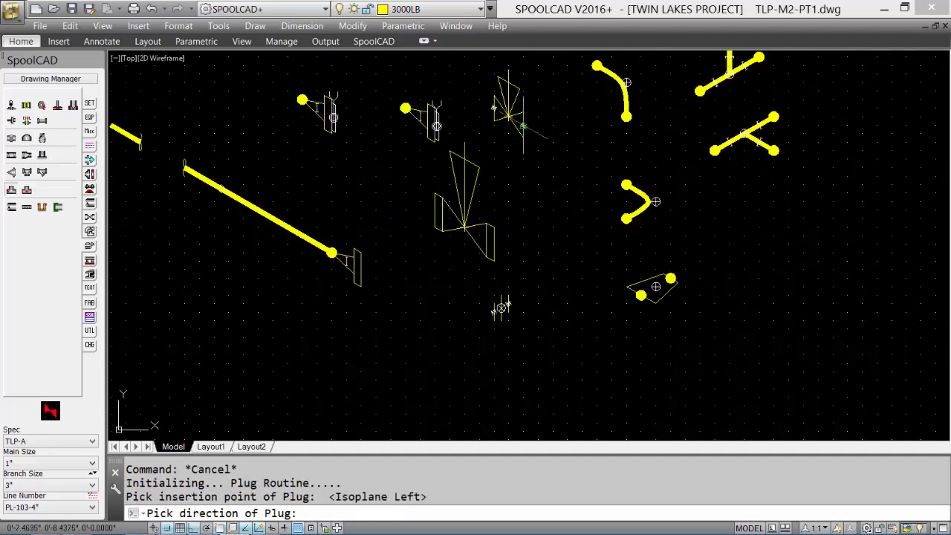
scroll(563, 154, up, 5)
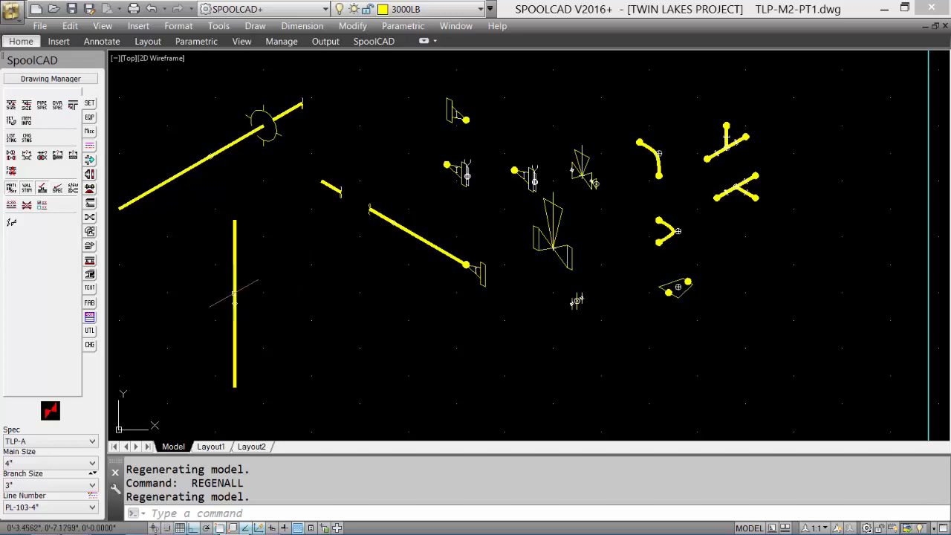
Step: Use Item Info to examine the material data of the vertical pipe
mouse_move(235, 296)
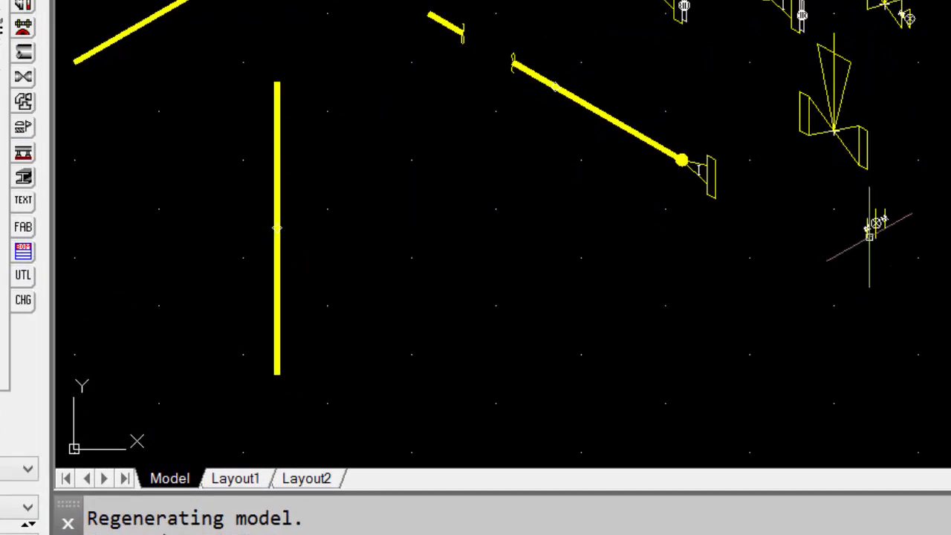
mouse_move(877, 224)
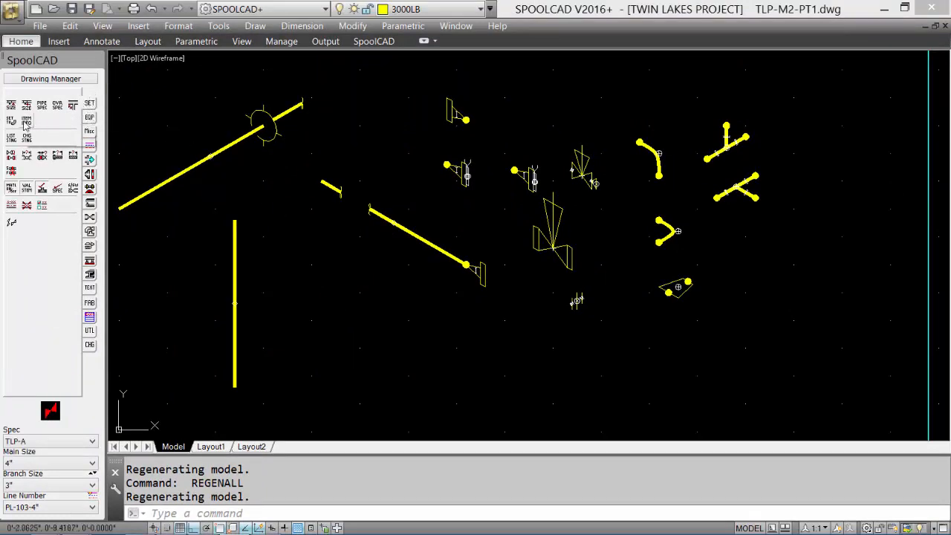
click(27, 122)
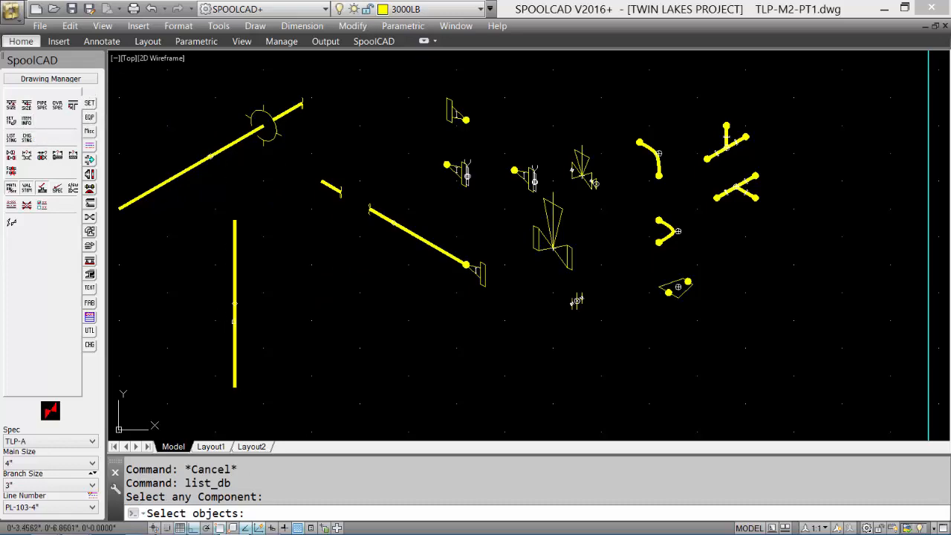
click(234, 303)
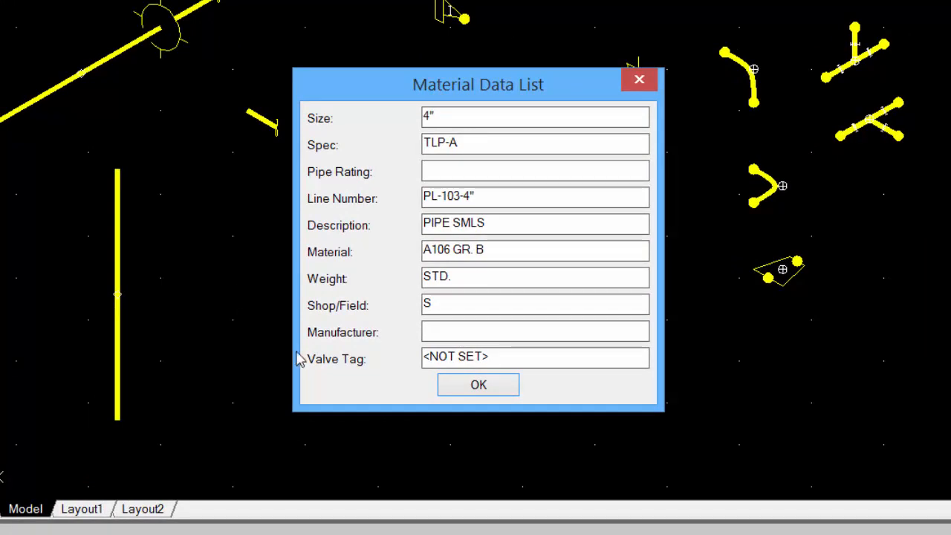
click(480, 386)
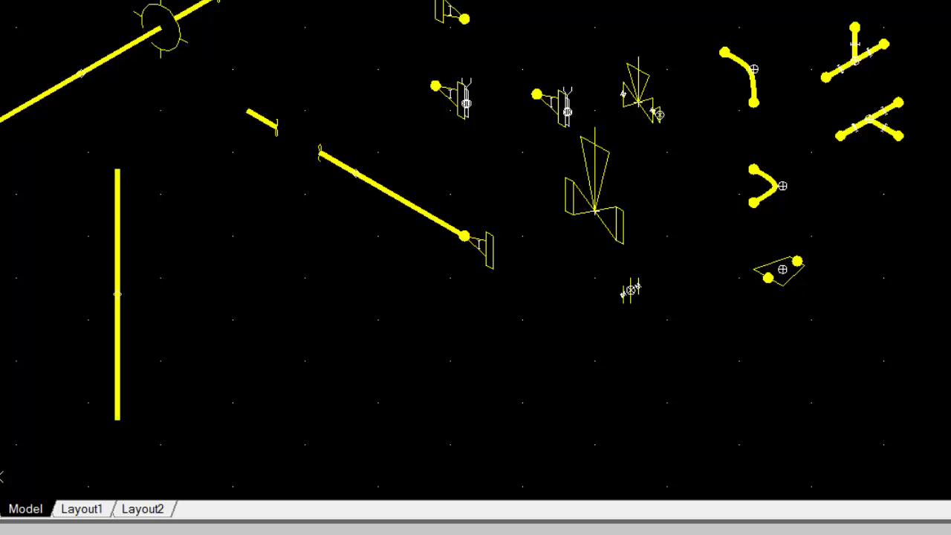
Step: Check the material data of the flange at the lower end of the diagonal pipe and of the 4" gate valve
click(490, 248)
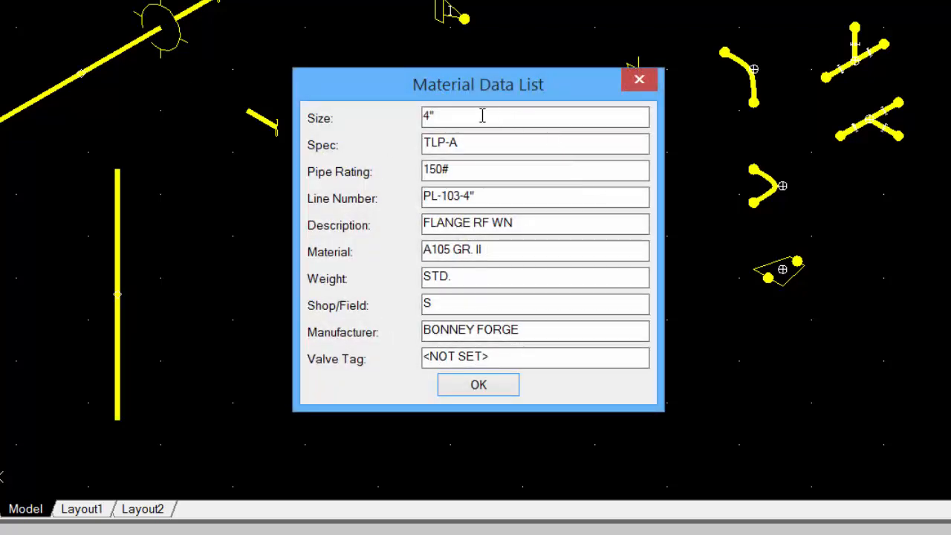
click(479, 391)
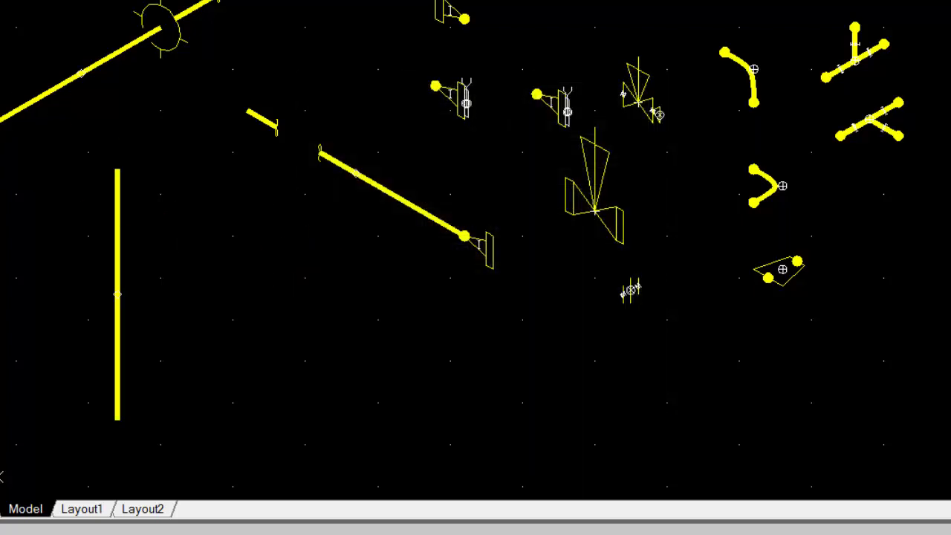
click(600, 190)
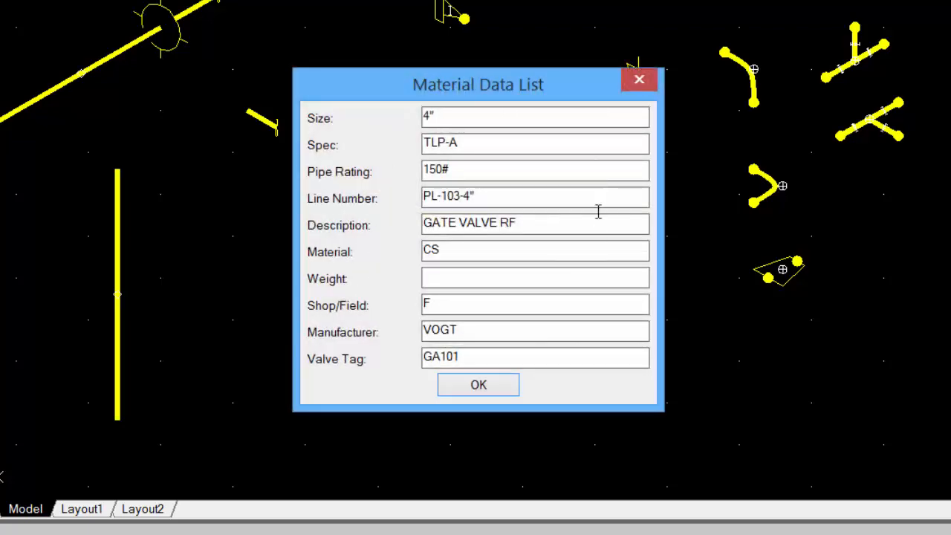
click(639, 80)
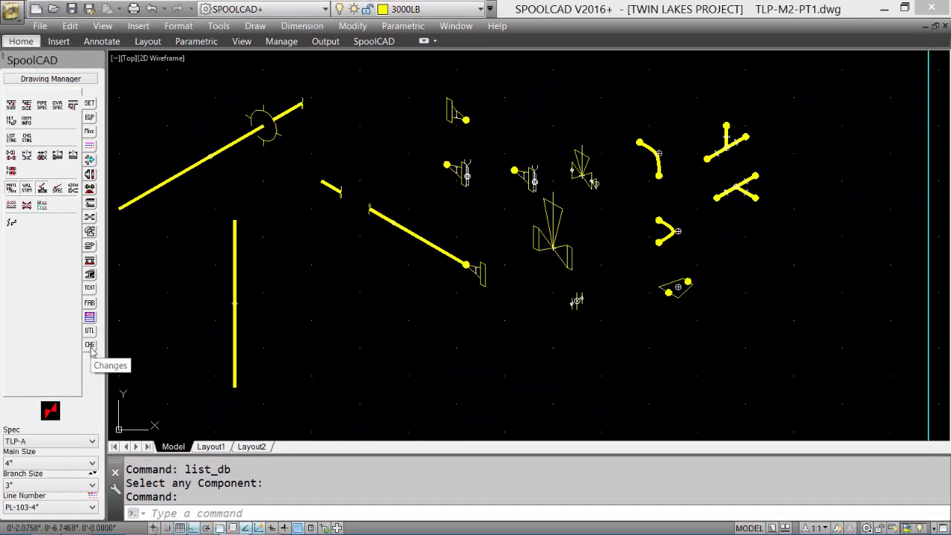
Step: Open the diagonal pipe's flange in Dynamic Attribute Edit and read its full component name path
click(90, 346)
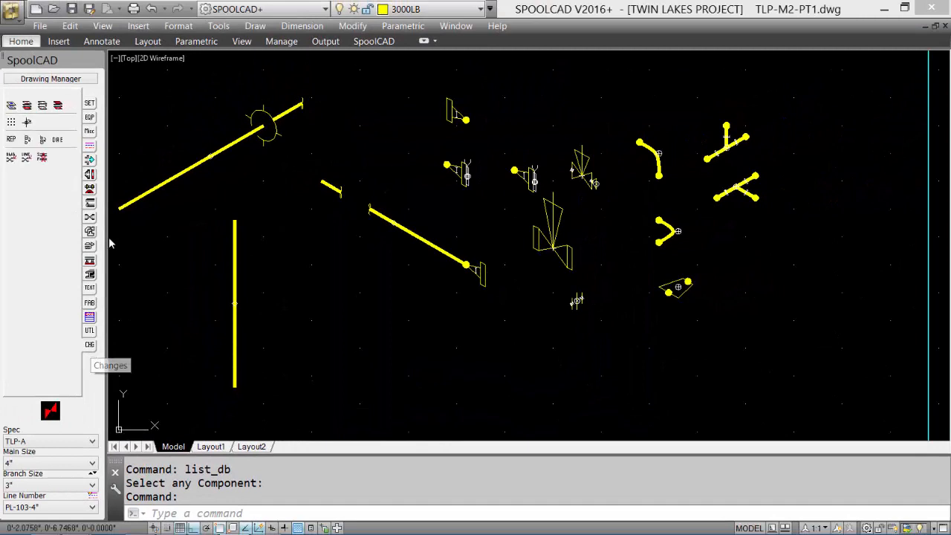
click(58, 141)
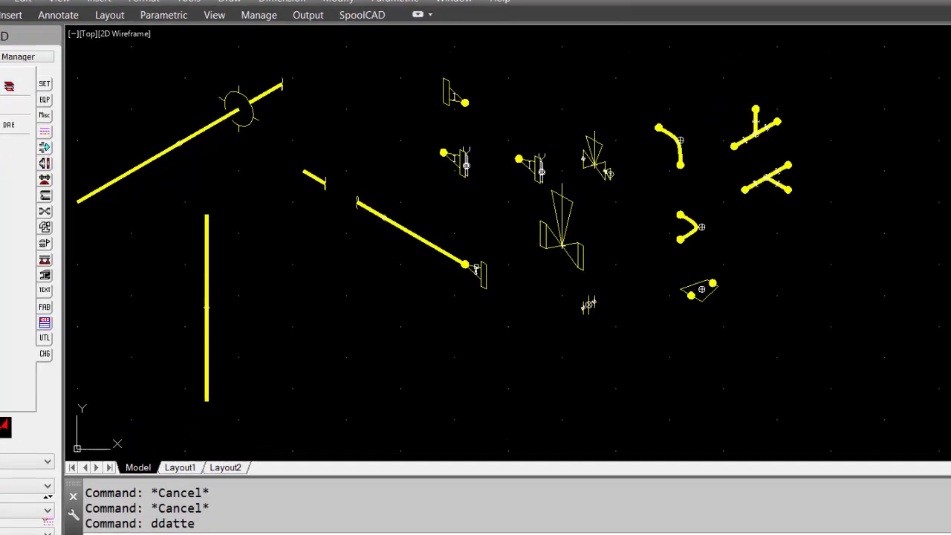
click(475, 267)
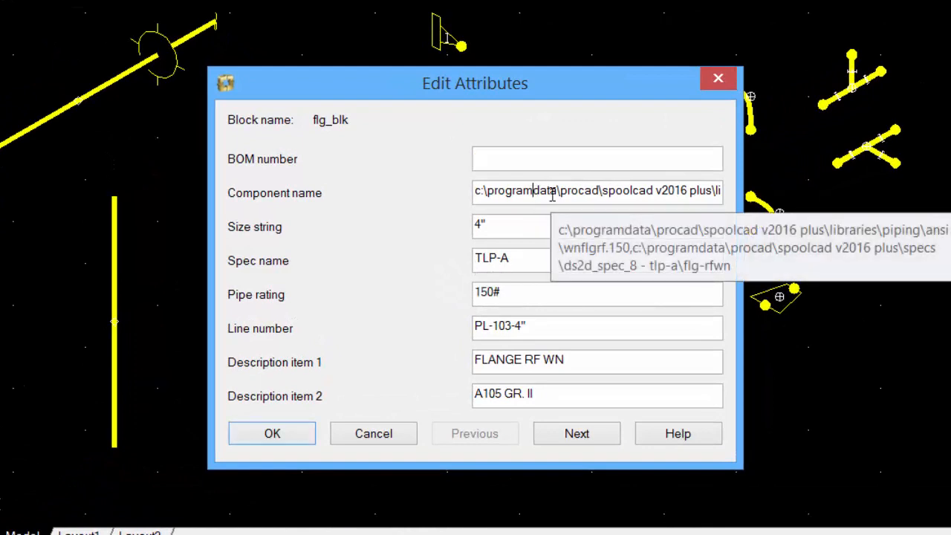
key(Right)
key(Right)
key(Right)
key(Right)
key(Right)
key(Right)
key(Right)
key(Right)
key(Right)
key(Right)
key(Right)
key(Right)
key(Right)
key(Right)
key(Right)
key(Right)
key(Right)
key(Right)
key(Right)
key(Right)
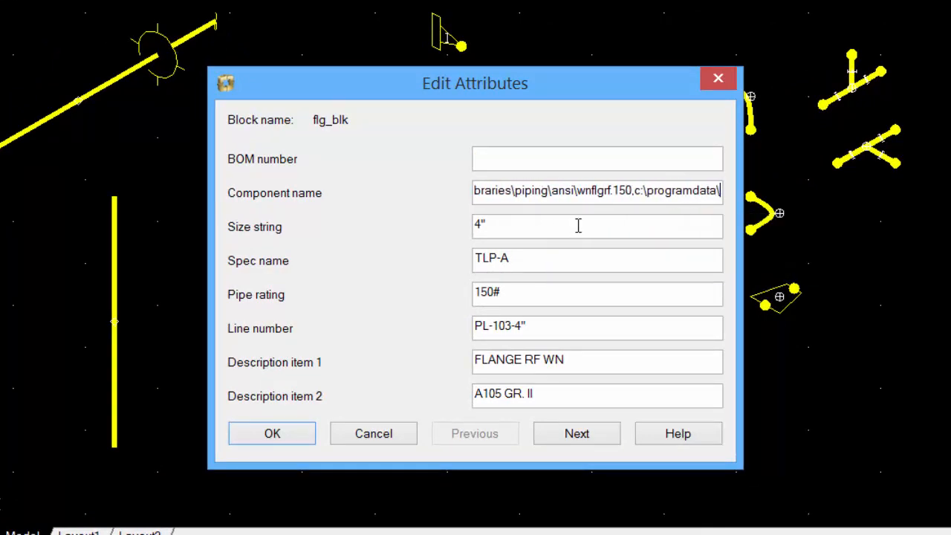
key(Right)
key(Right)
key(Right)
key(Right)
key(Right)
key(Right)
key(Right)
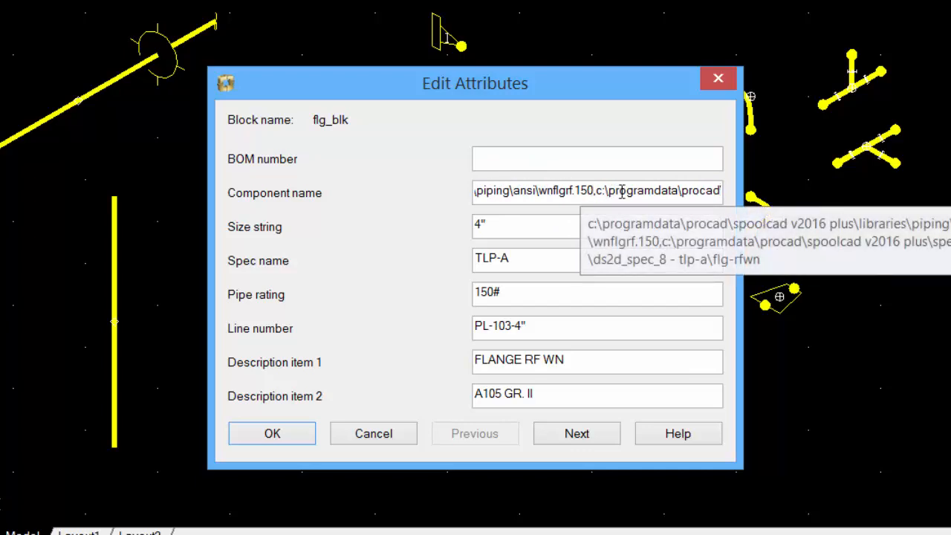
key(Right)
key(Right)
key(Right)
key(Right)
key(Right)
key(Right)
key(Right)
key(Right)
key(Right)
key(Right)
key(Right)
key(Right)
key(Right)
key(Right)
key(Right)
key(Right)
key(Right)
key(Right)
key(Right)
key(Right)
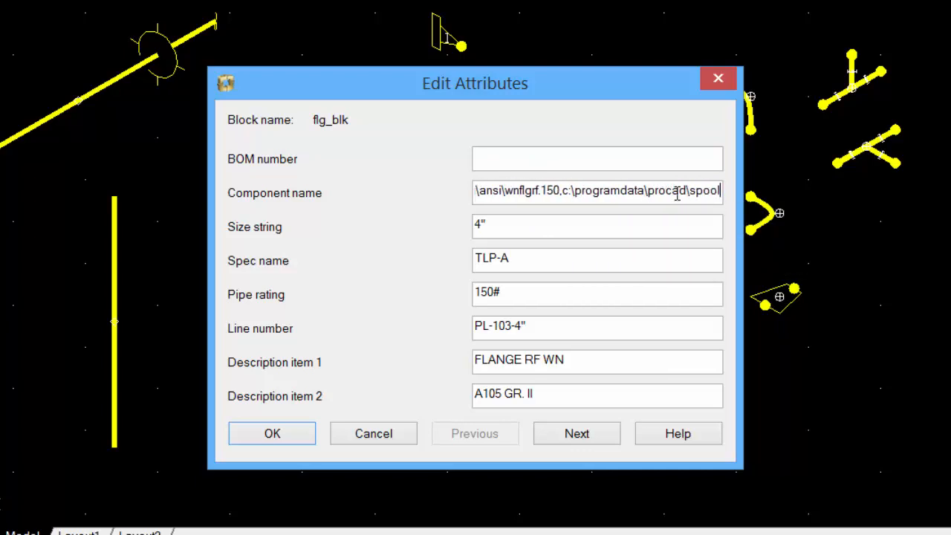
key(Right)
key(Right)
key(Right)
key(Right)
key(Right)
key(Right)
key(Right)
key(Right)
key(Right)
key(Right)
key(Right)
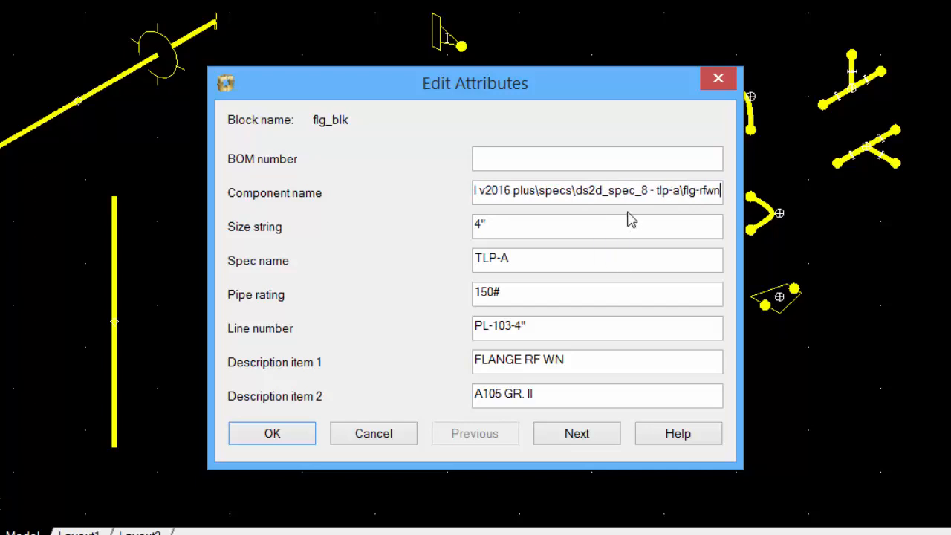
Step: Review the flange's remaining attributes through the last page and leave the attribute editor without making changes
click(575, 434)
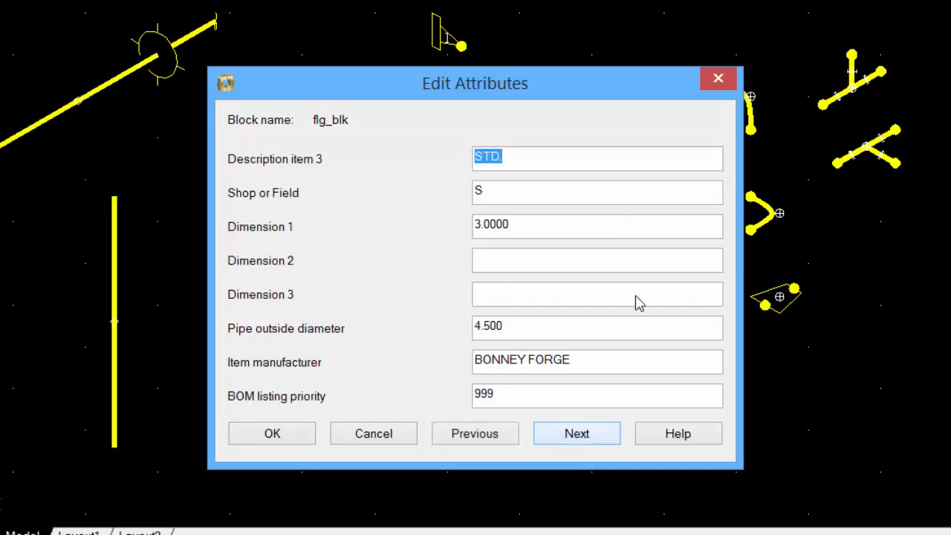
click(573, 439)
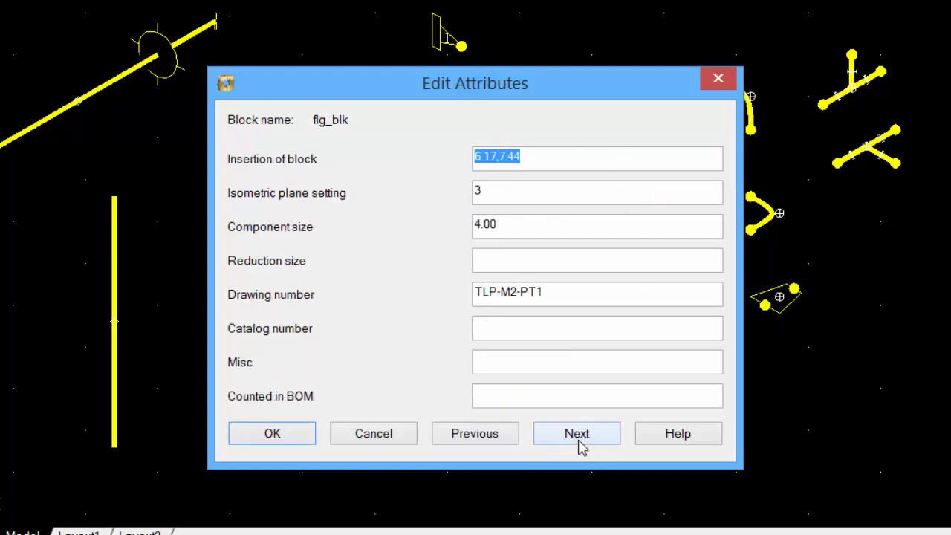
click(580, 442)
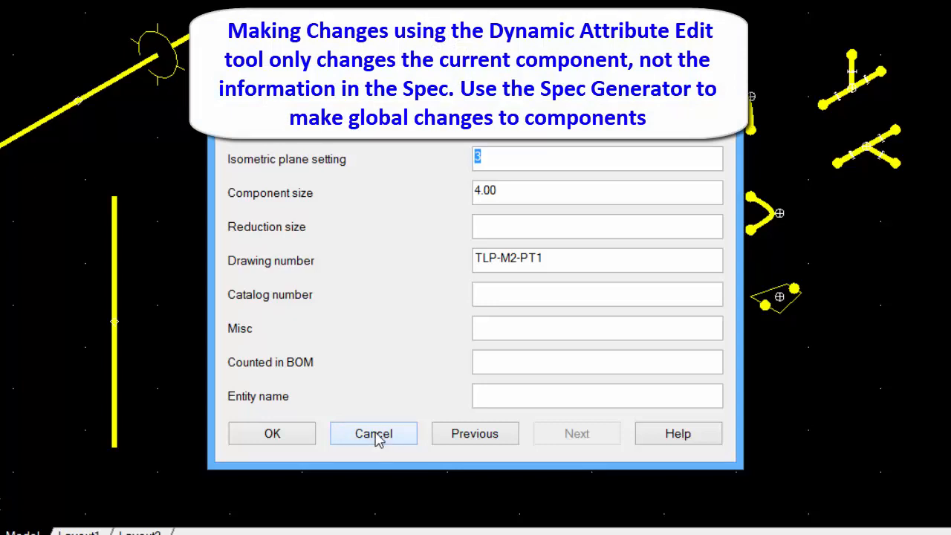
click(375, 435)
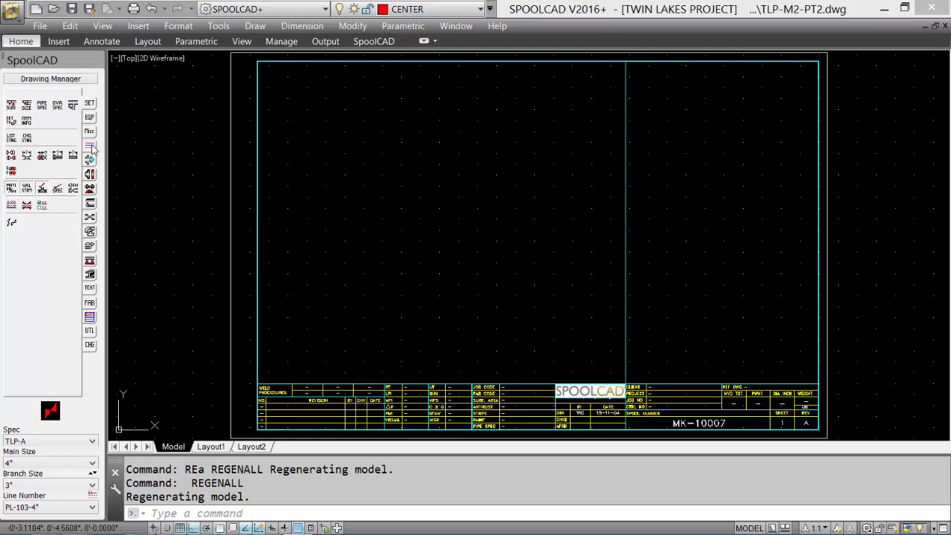
Step: Draw a pipe routing line of seven segments in the upper part of the sheet, alternating 30° isometric diagonals with vertical segments
click(195, 234)
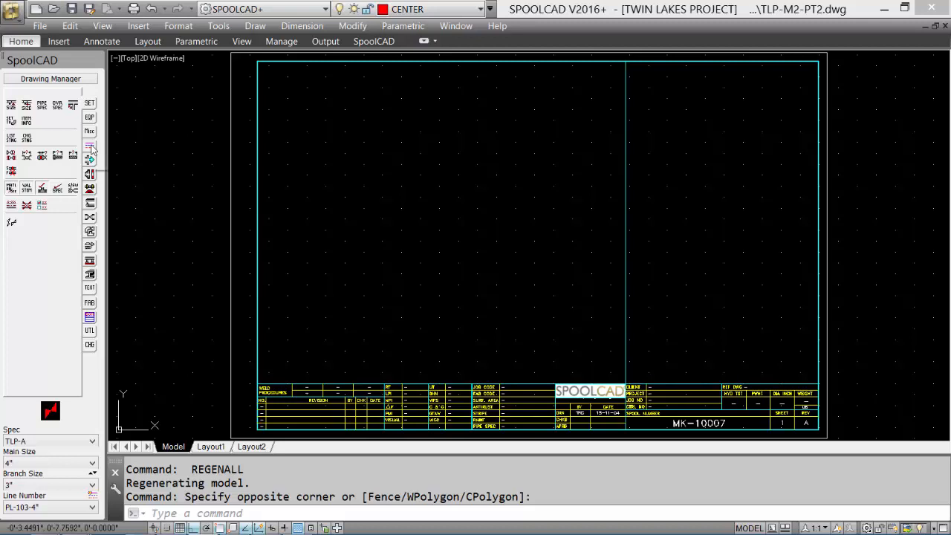
click(90, 147)
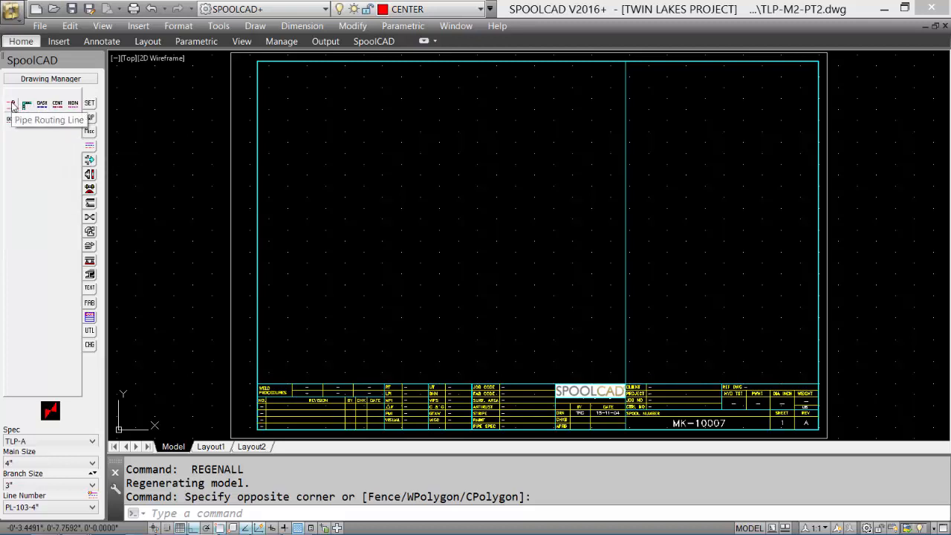
click(12, 106)
click(287, 139)
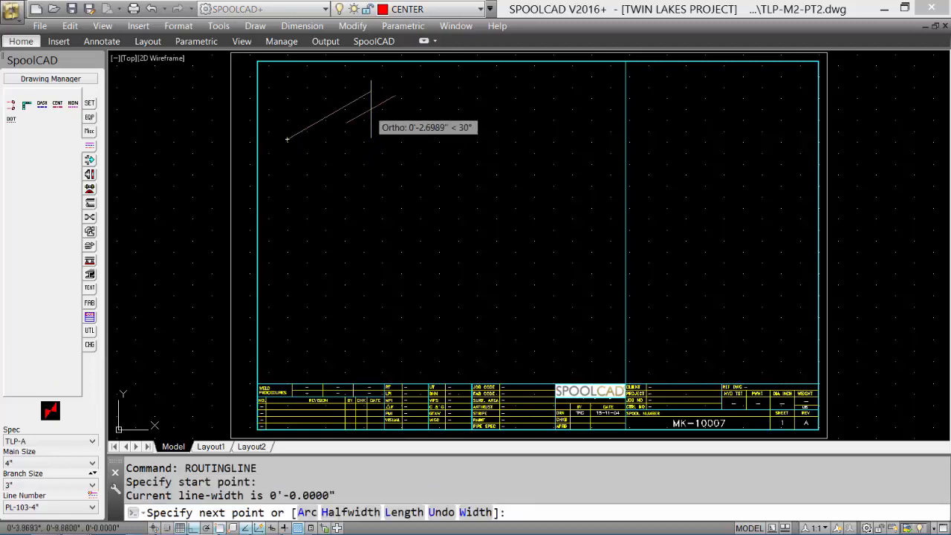
click(342, 109)
click(342, 178)
click(397, 146)
click(397, 113)
click(437, 91)
click(437, 131)
click(493, 115)
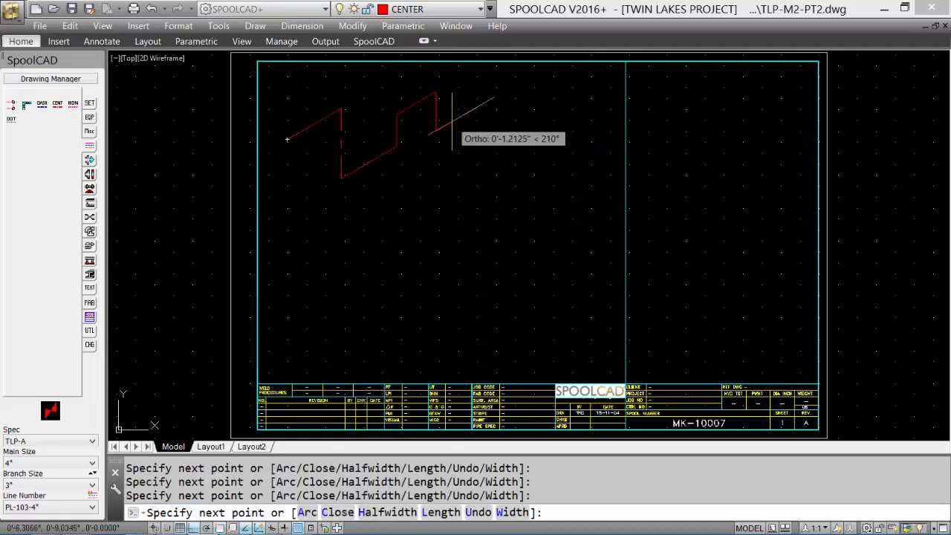
key(Return)
Step: Use AutoELBOW and Pipe with Add Elbows Only to place elbows at all corners of the routing line
scroll(428, 204, up, 4)
mouse_move(430, 217)
middle_down()
mouse_move(451, 344)
mouse_move(542, 335)
middle_up()
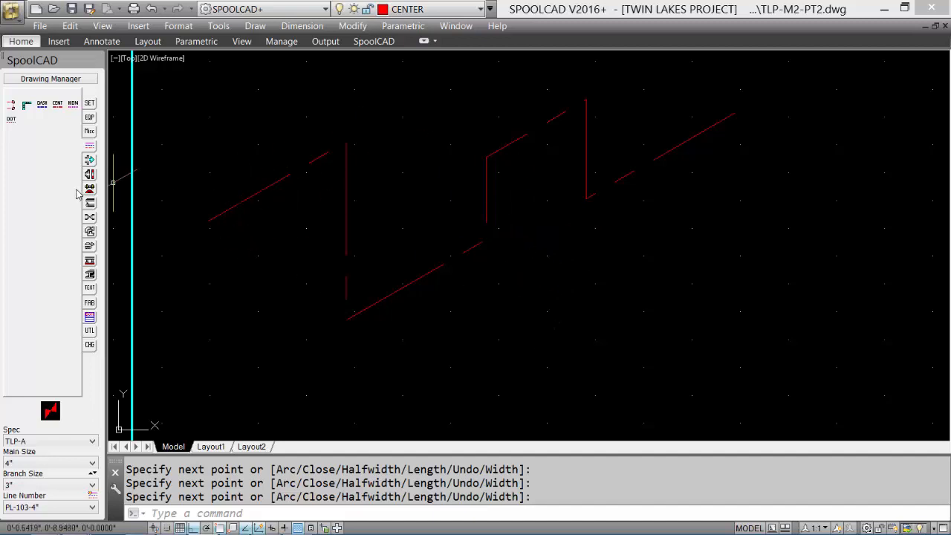
click(93, 206)
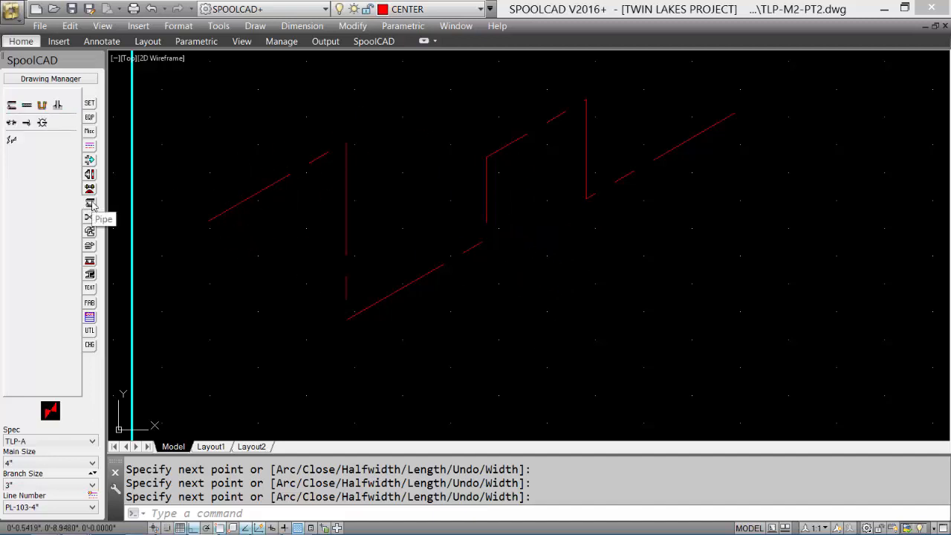
click(43, 107)
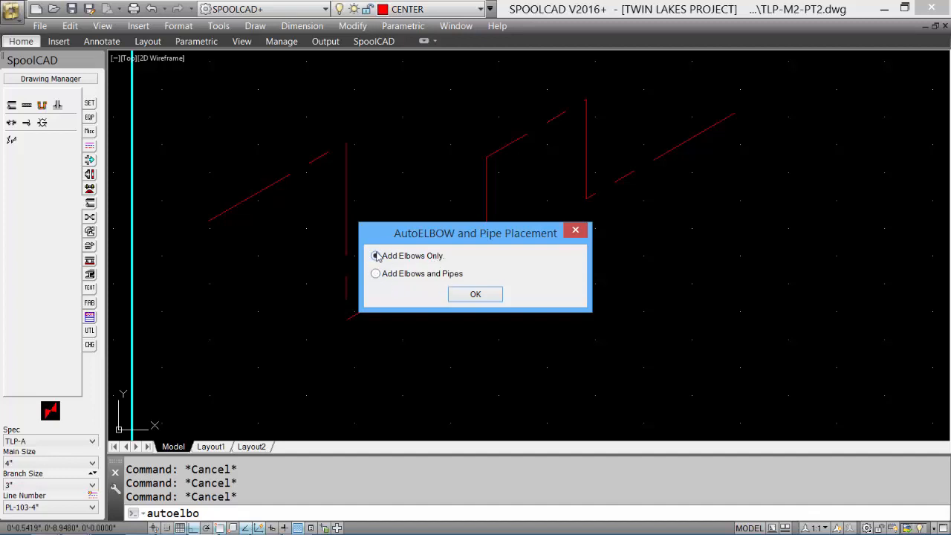
click(473, 295)
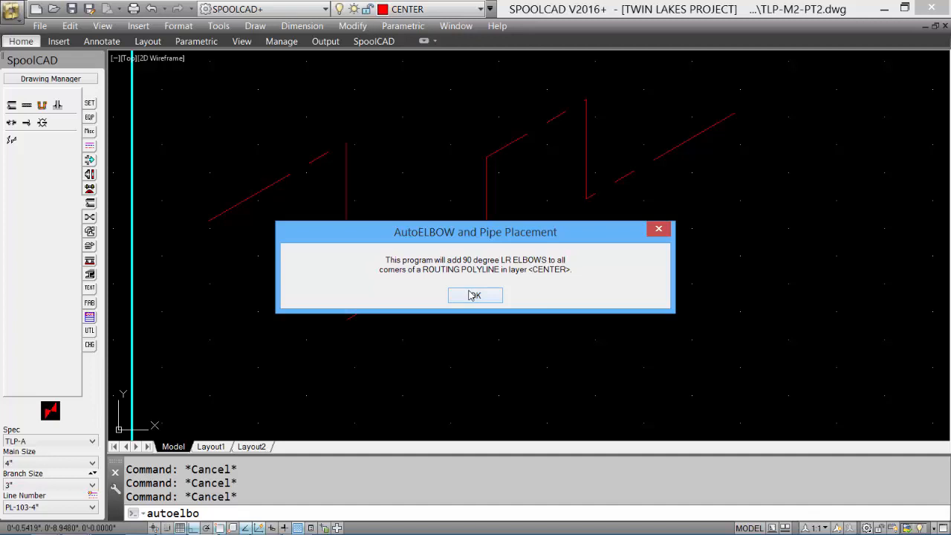
click(468, 297)
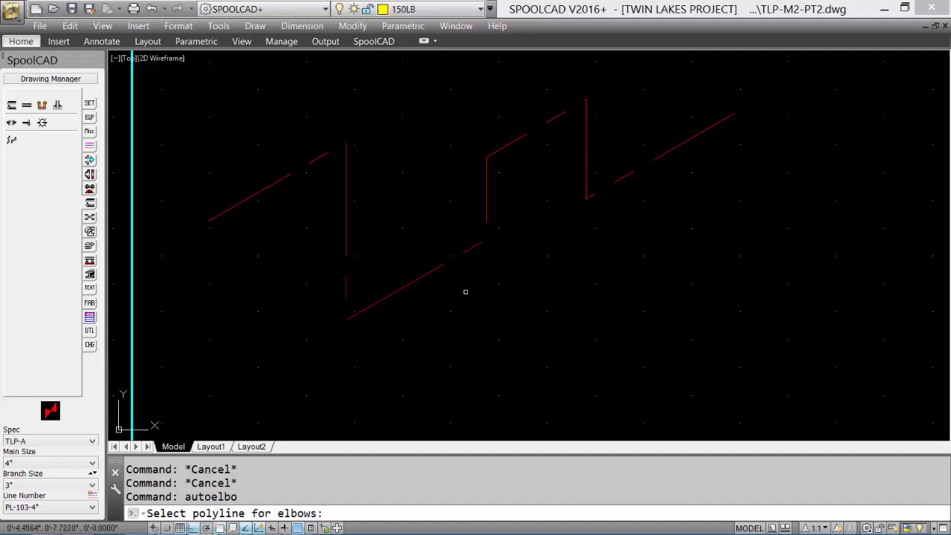
click(273, 187)
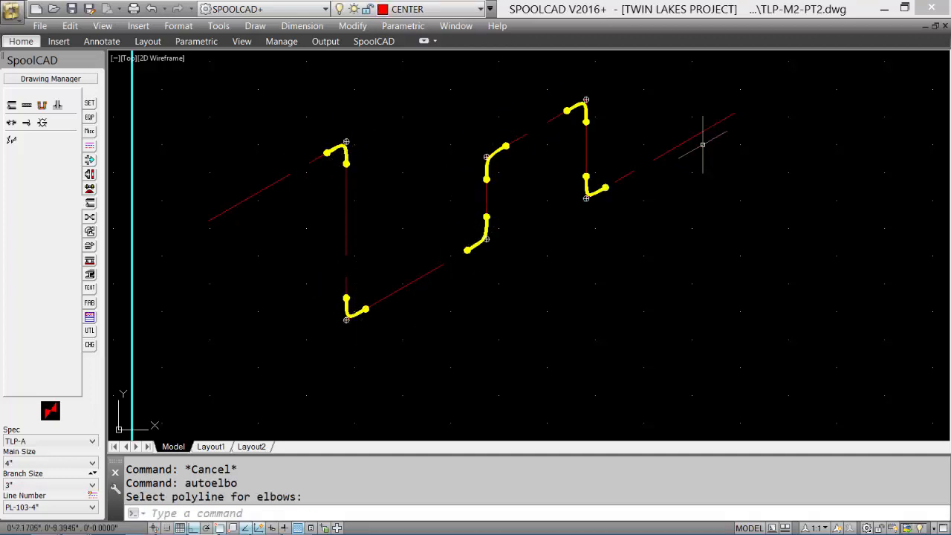
Step: Begin a second pipe routing line below the first with a rising diagonal, a vertical drop and another rising diagonal
scroll(642, 202, down, 2)
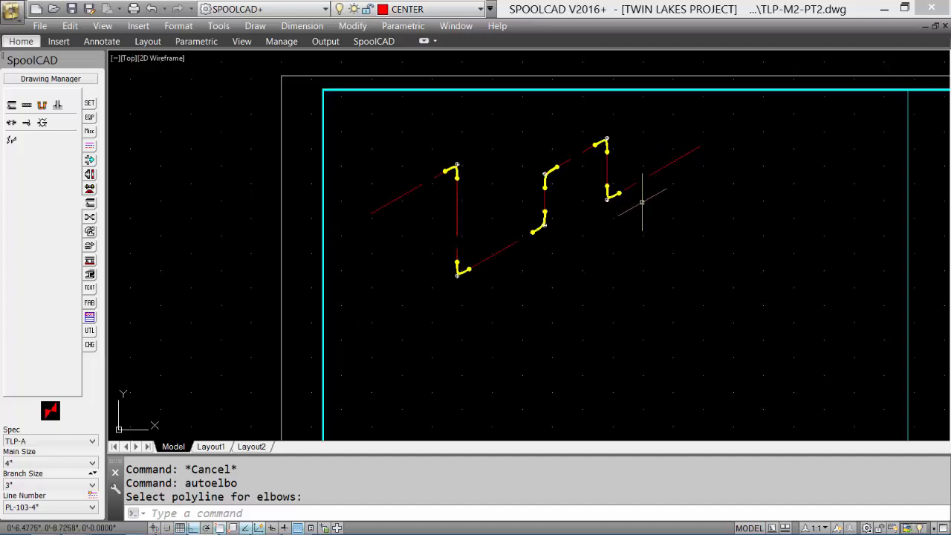
middle_drag(637, 233, 553, 153)
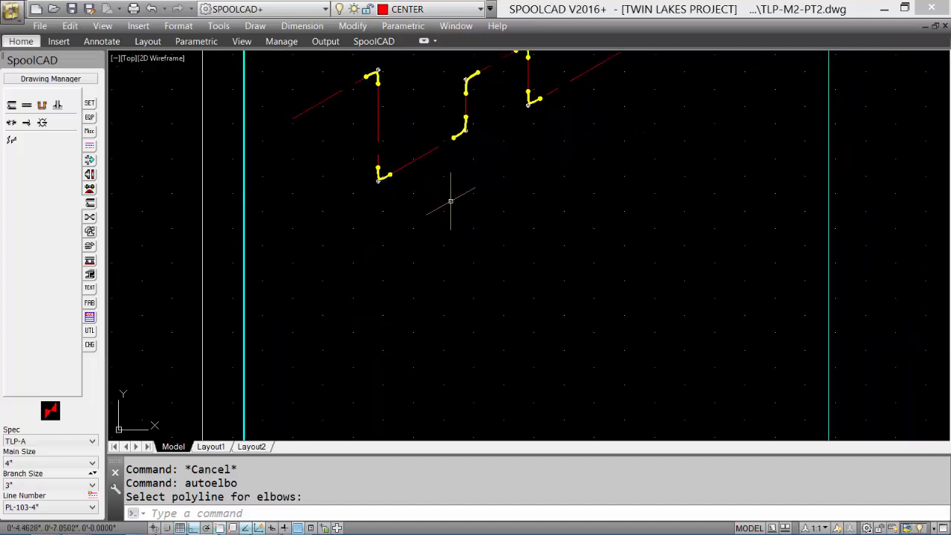
click(89, 159)
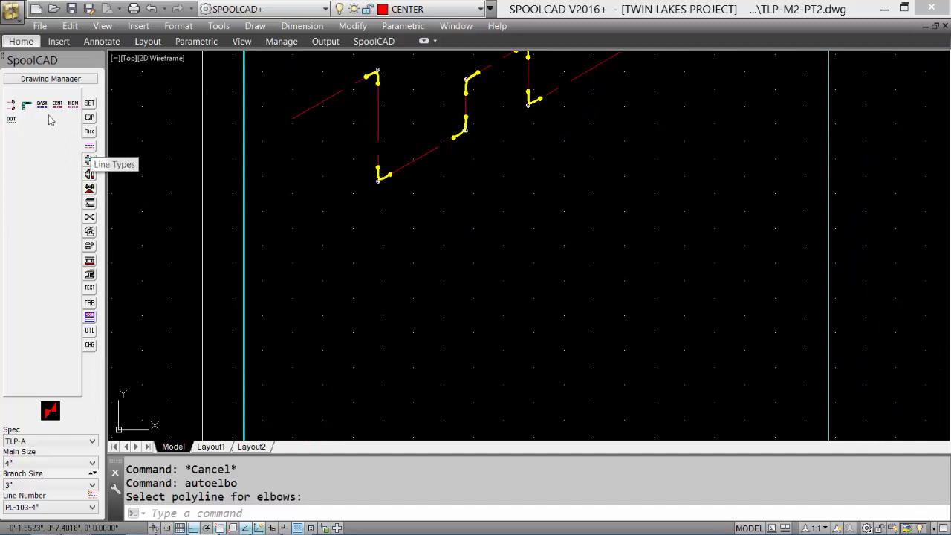
click(11, 108)
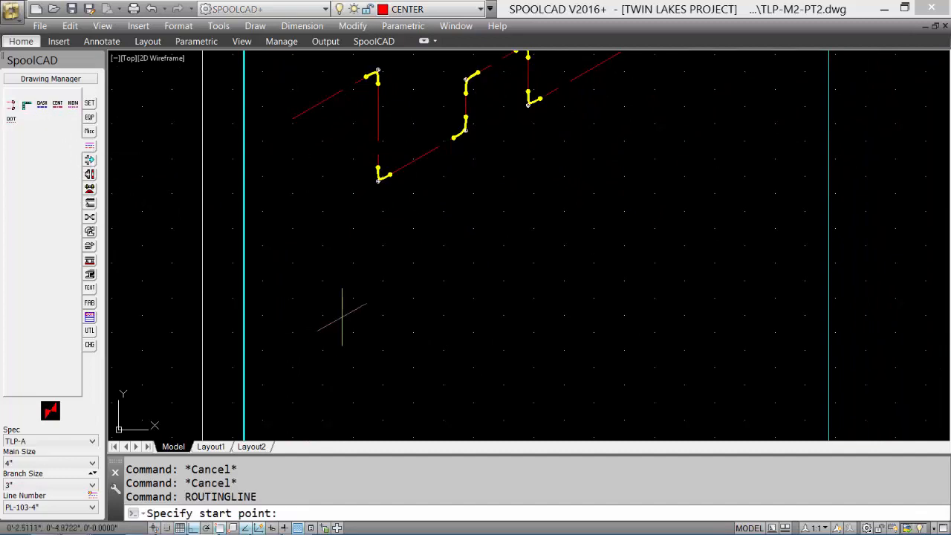
click(341, 317)
click(461, 251)
click(460, 344)
click(561, 301)
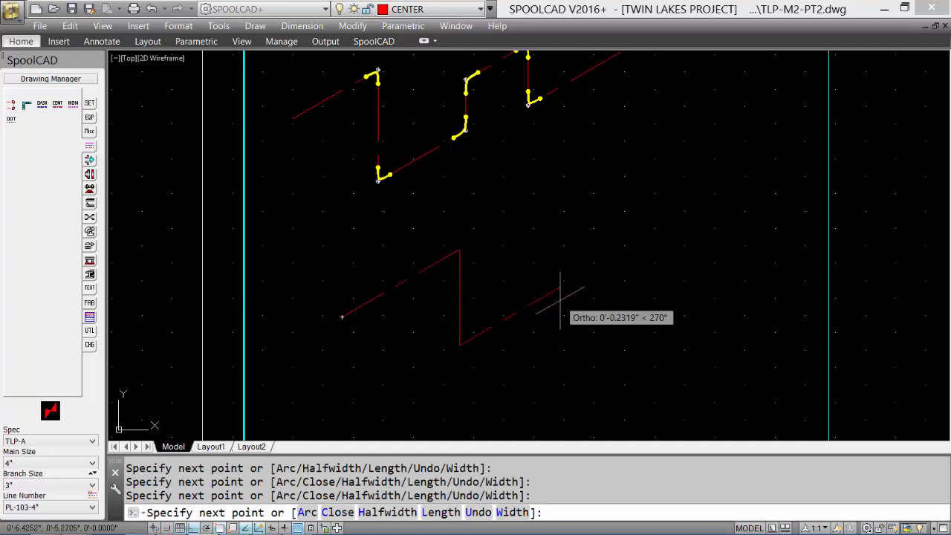
Step: Extend the second routing line with diagonals in the Left and Top isoplanes and finish with an upward vertical segment in the Right isoplane
key(F5)
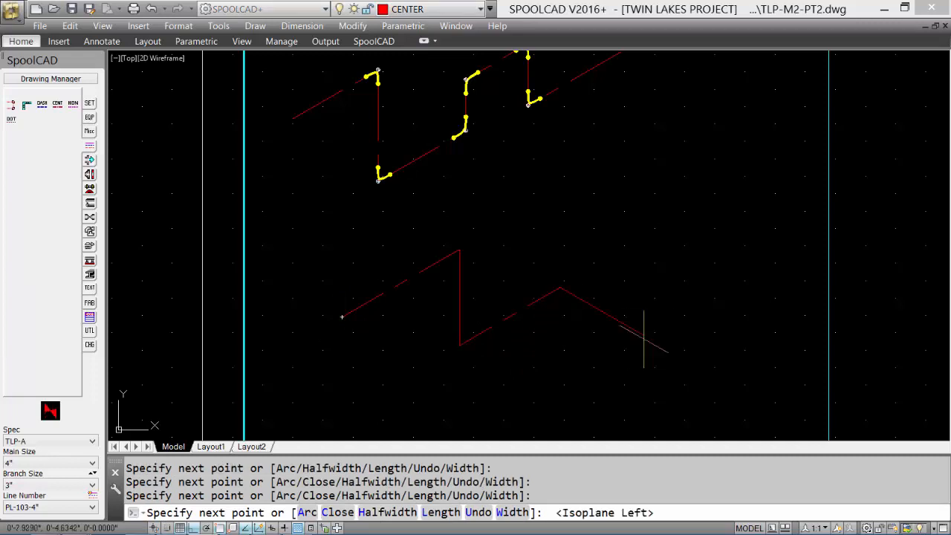
click(644, 335)
key(F5)
click(703, 301)
click(653, 272)
click(718, 238)
key(F5)
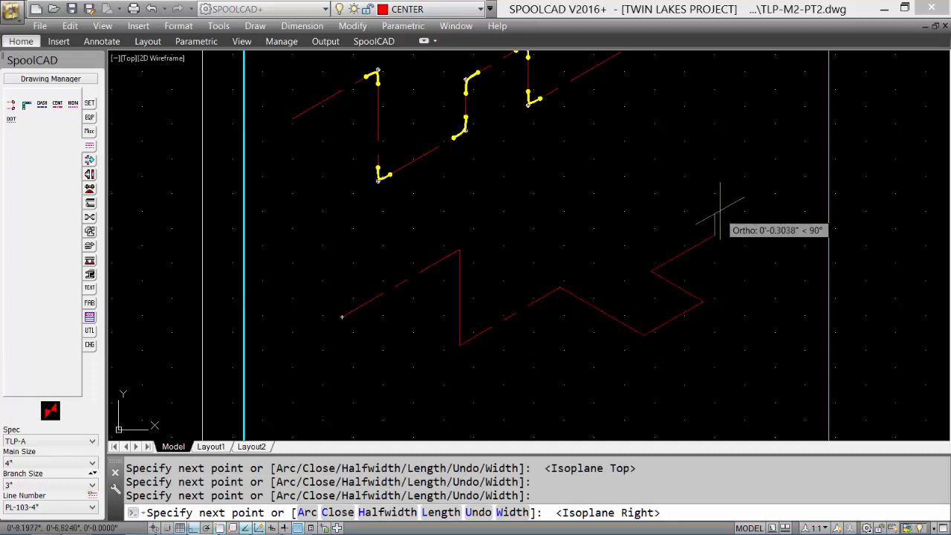
click(715, 141)
key(Return)
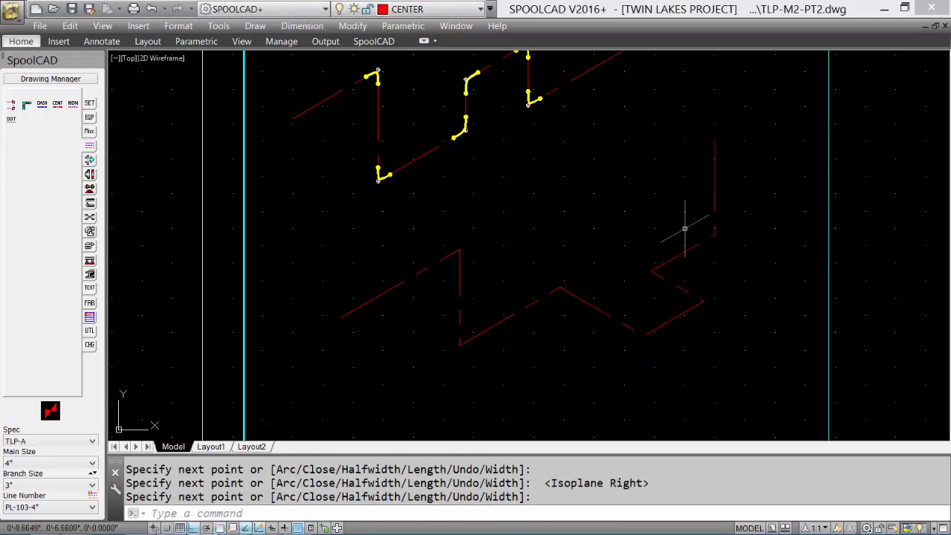
Step: Use AutoELBOW and Pipe with Add Elbows and Pipes on the second routing line
click(89, 202)
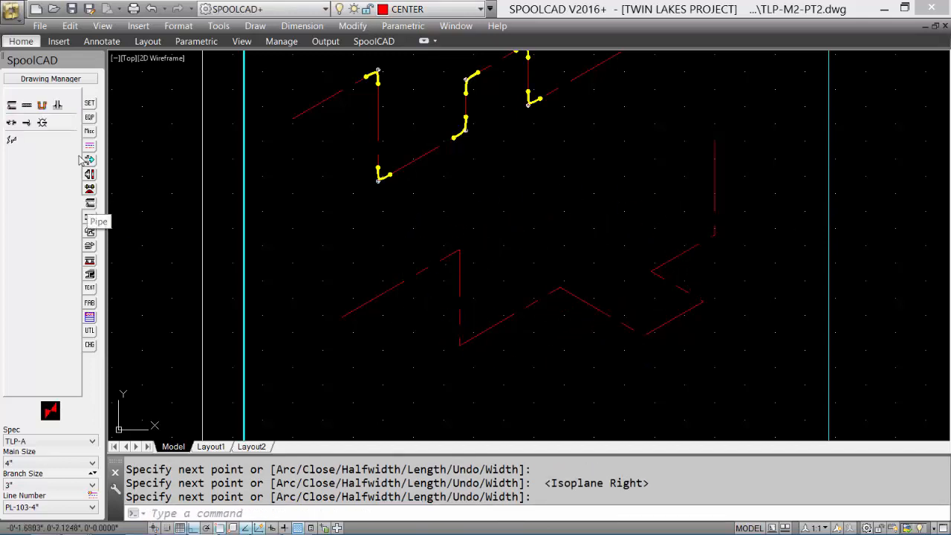
click(42, 106)
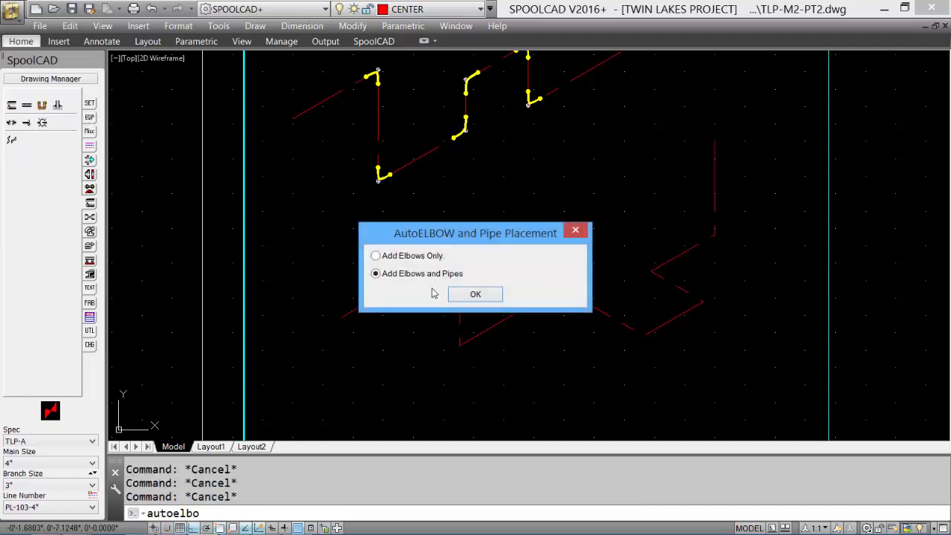
click(474, 295)
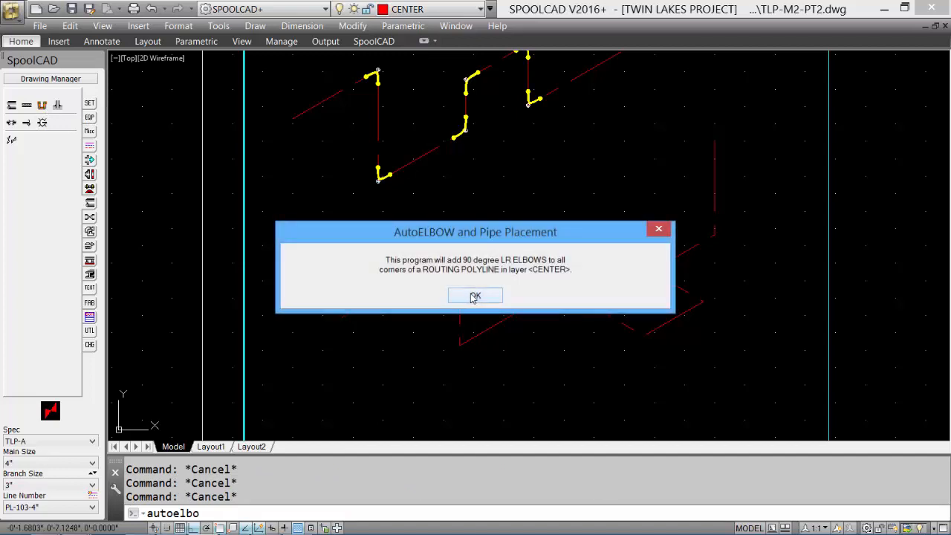
click(474, 296)
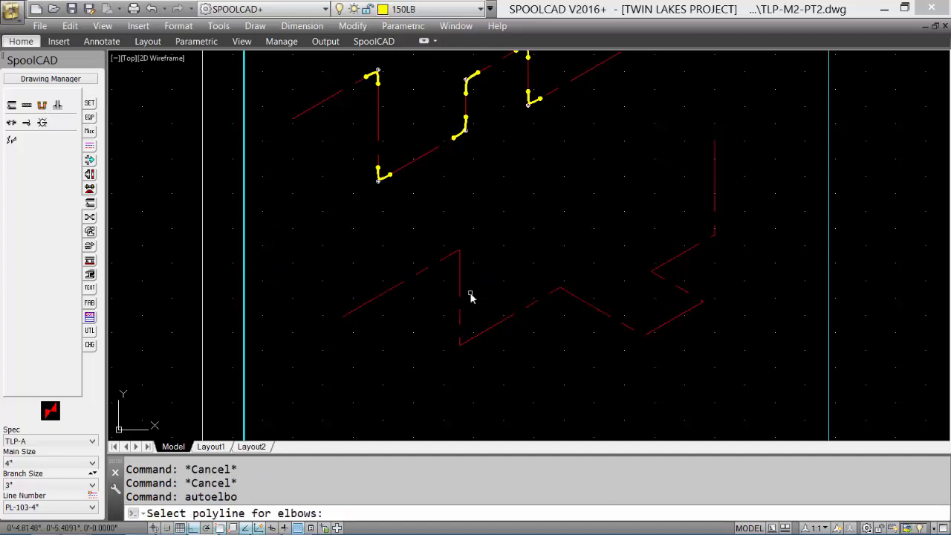
click(419, 270)
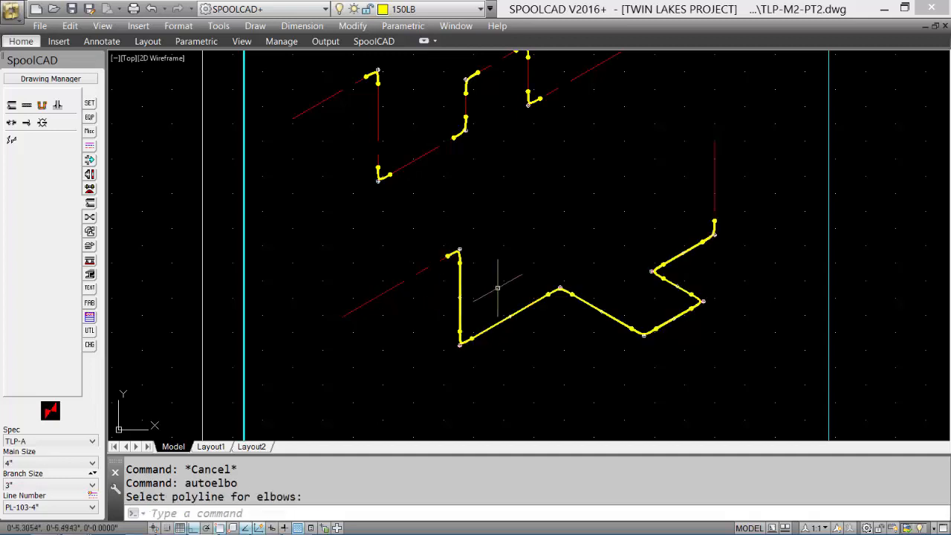
scroll(495, 272, up, 4)
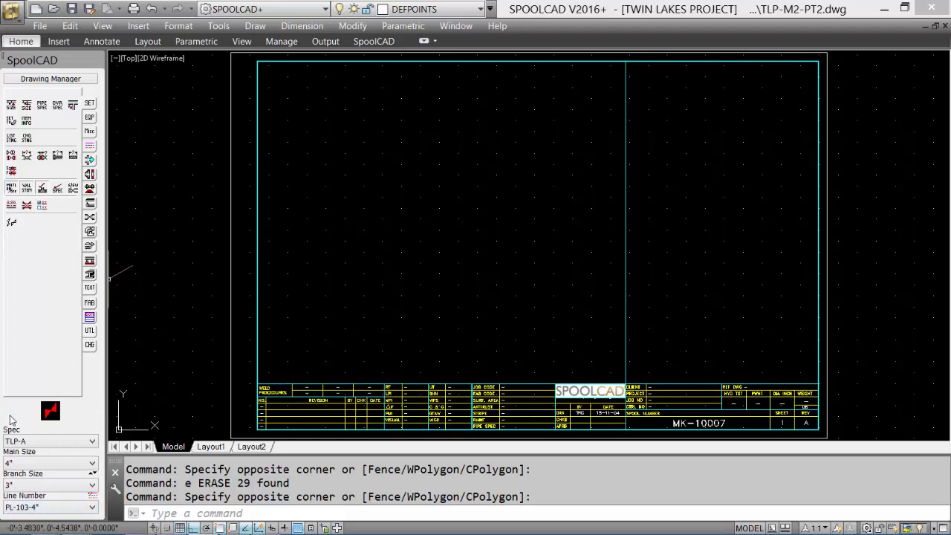
Step: Place a flange in the upper part of the blank sheet using Face of Flange insertion, pointing along the rising isometric diagonal
click(90, 175)
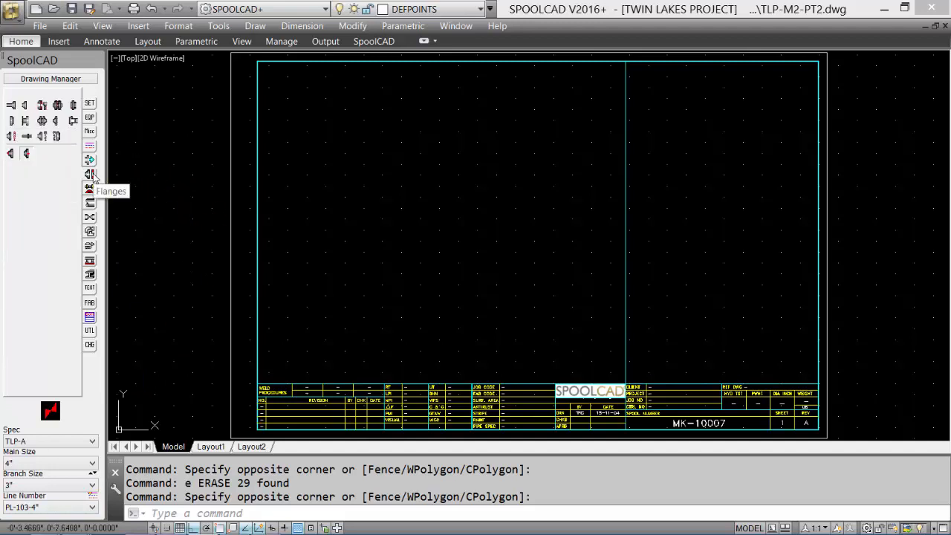
click(26, 106)
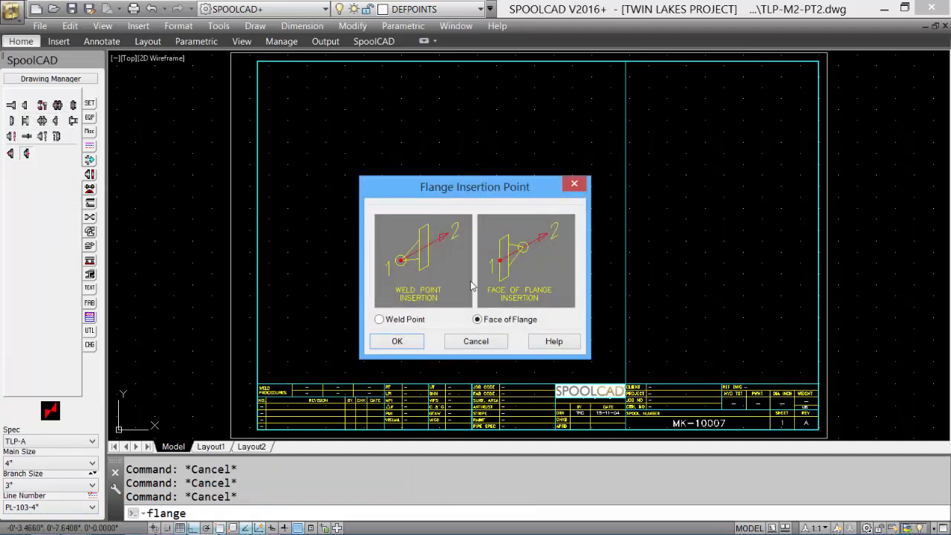
click(397, 343)
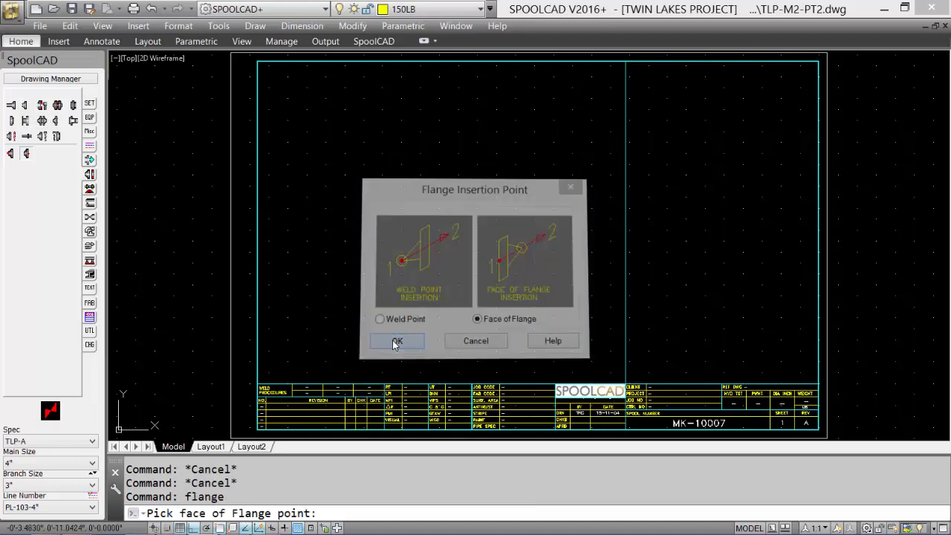
click(339, 147)
click(374, 140)
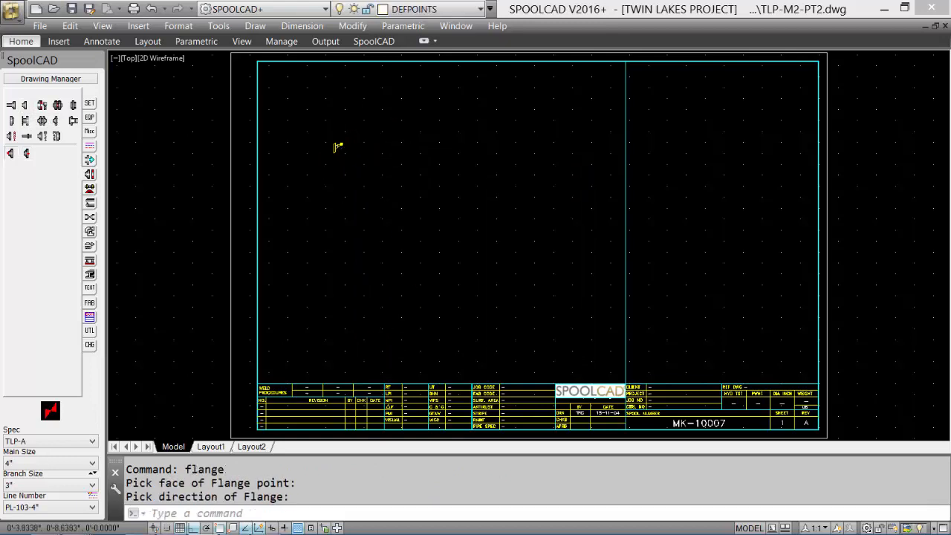
Step: Attach a 90° long-radius elbow at the center of the flange's weld point, running up the diagonal and turning vertically downward
click(89, 232)
click(11, 104)
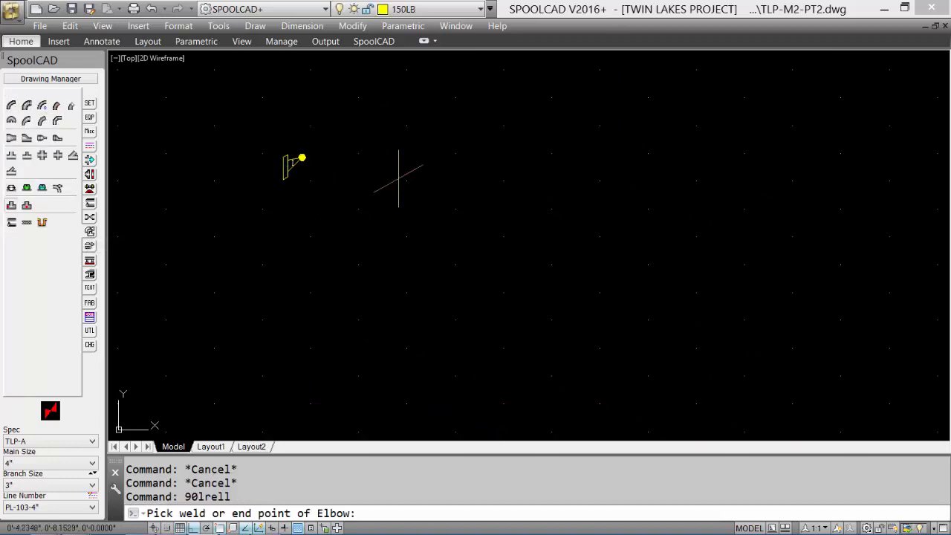
shift+right_click(427, 179)
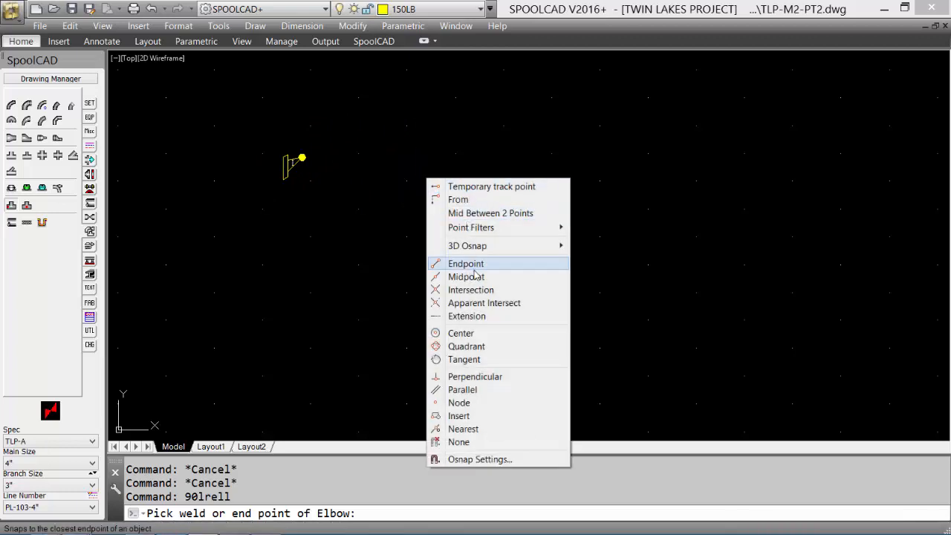
click(465, 333)
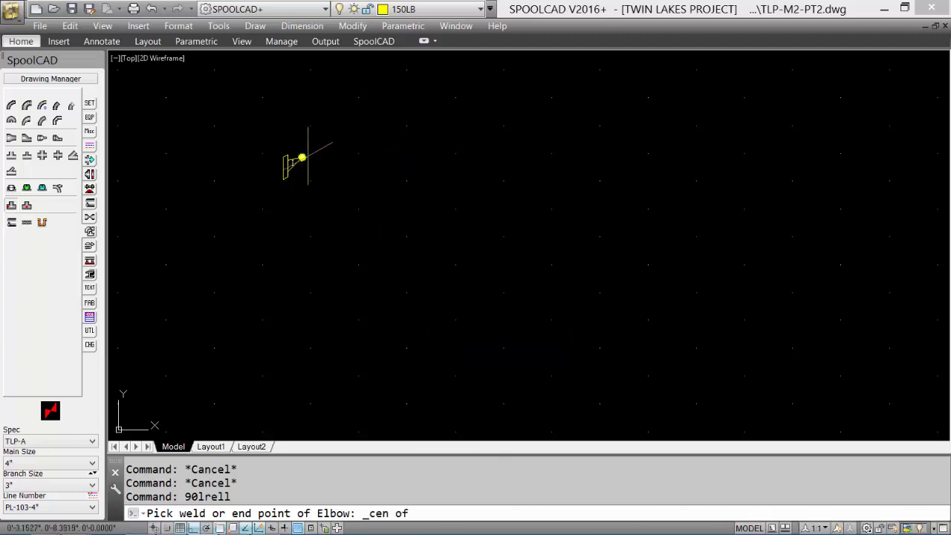
click(305, 157)
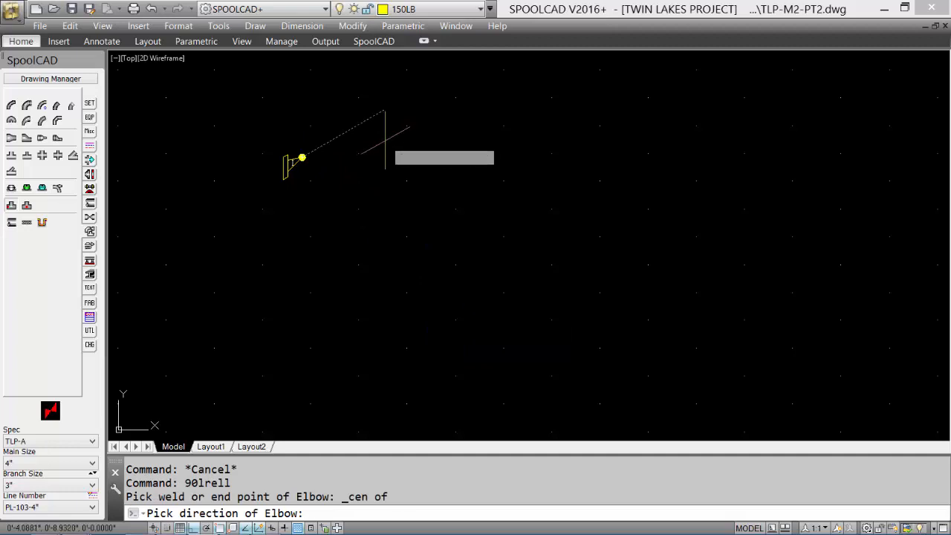
click(391, 138)
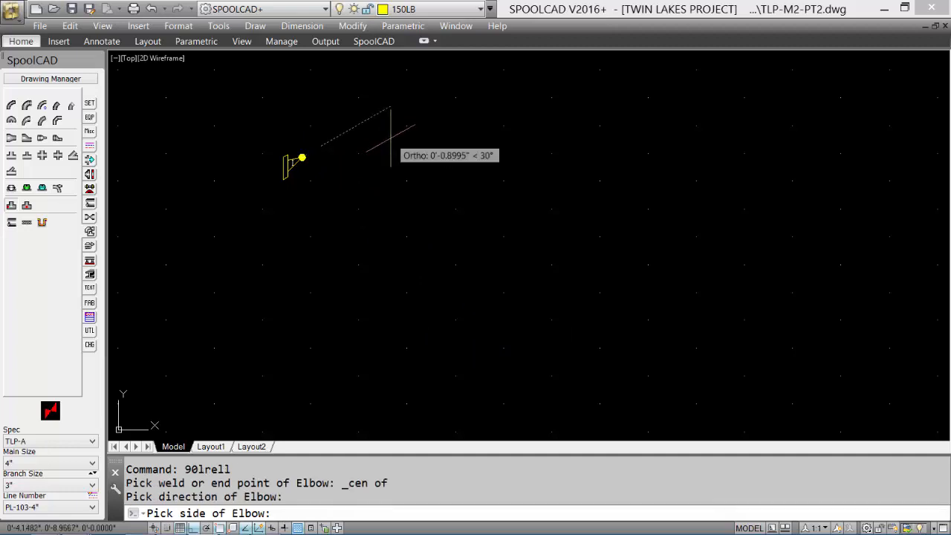
click(344, 318)
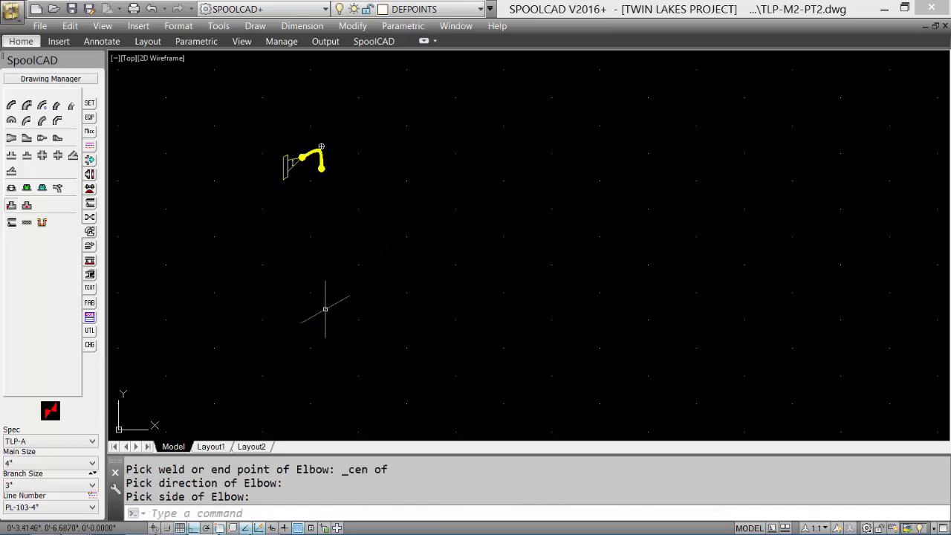
Step: Draw a pipe about 1.87" long straight down from the center of the elbow's lower weld point
click(12, 223)
shift+right_click(469, 223)
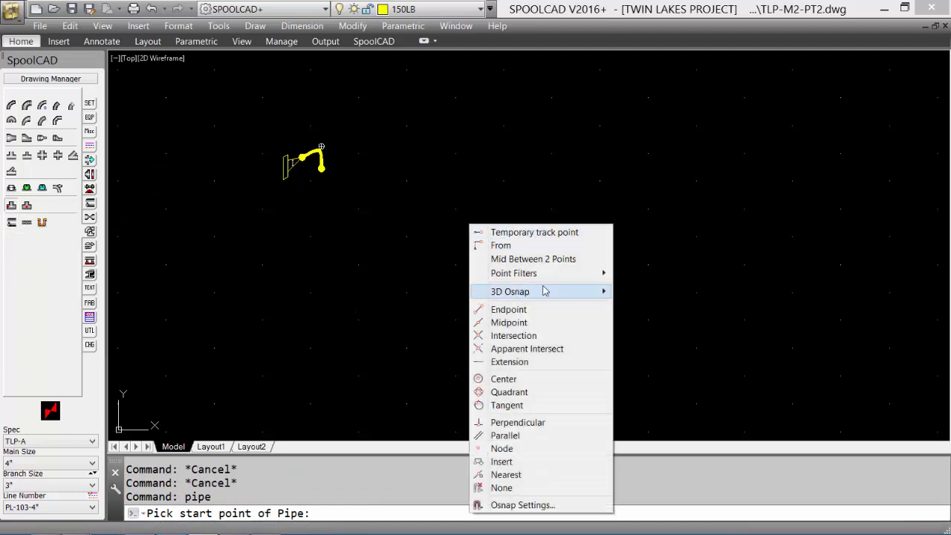
click(512, 377)
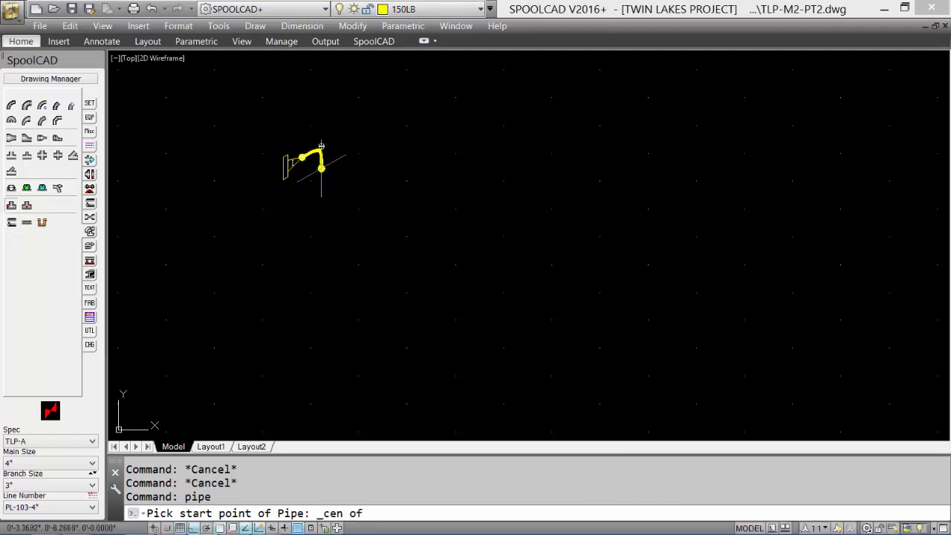
click(320, 167)
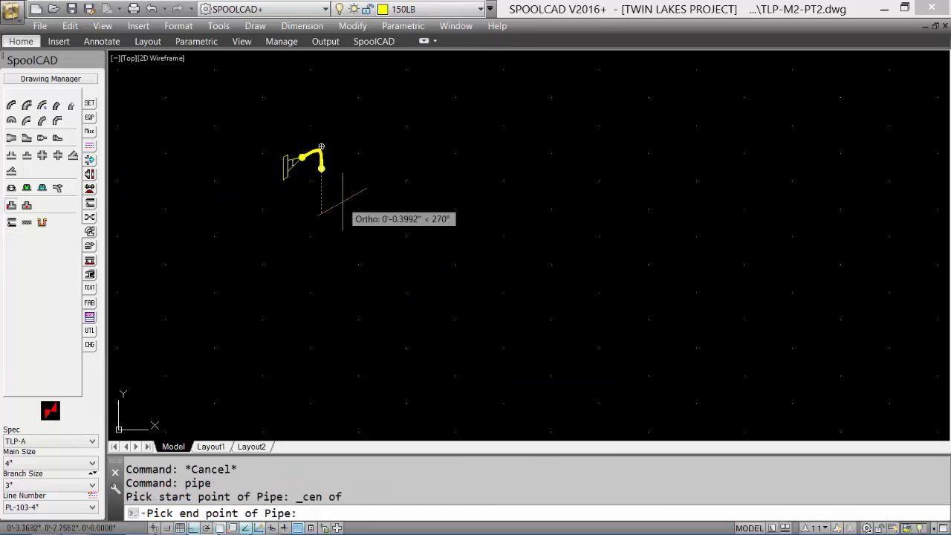
click(322, 334)
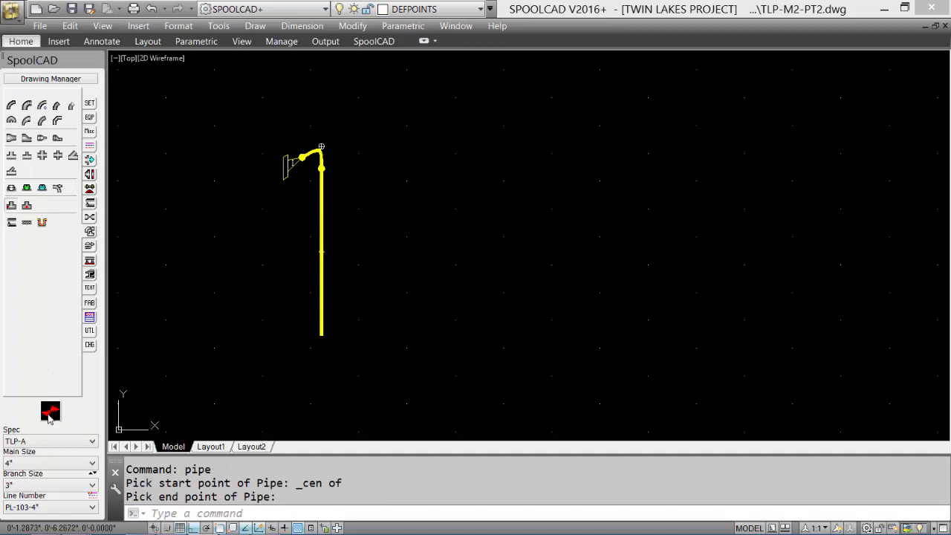
Step: Attach a 90° long-radius elbow to the lower end of the vertical pipe, heading down and turning along the 330° diagonal
click(12, 105)
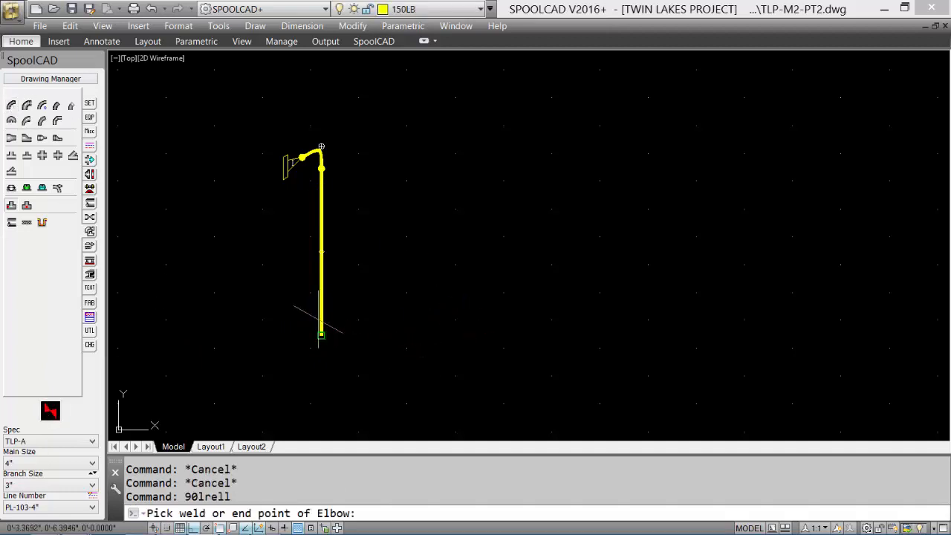
click(320, 321)
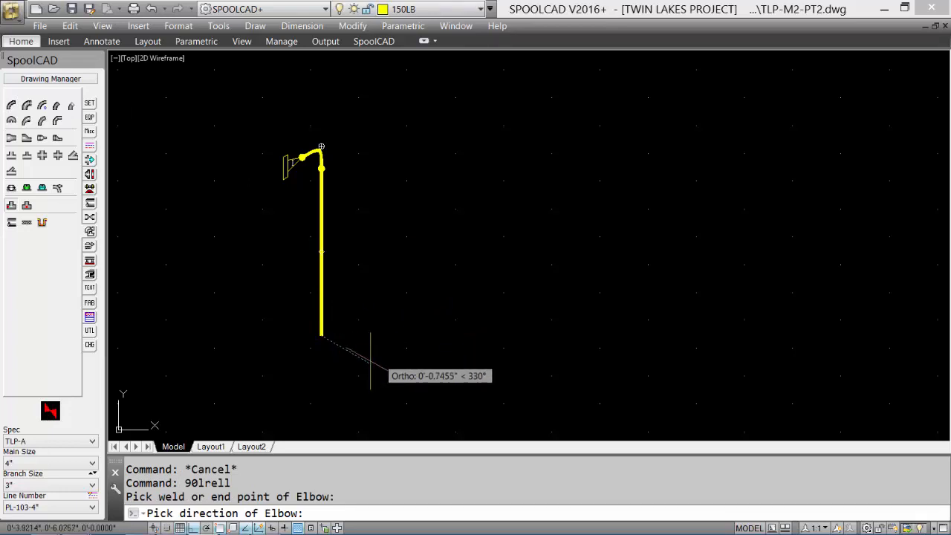
click(316, 388)
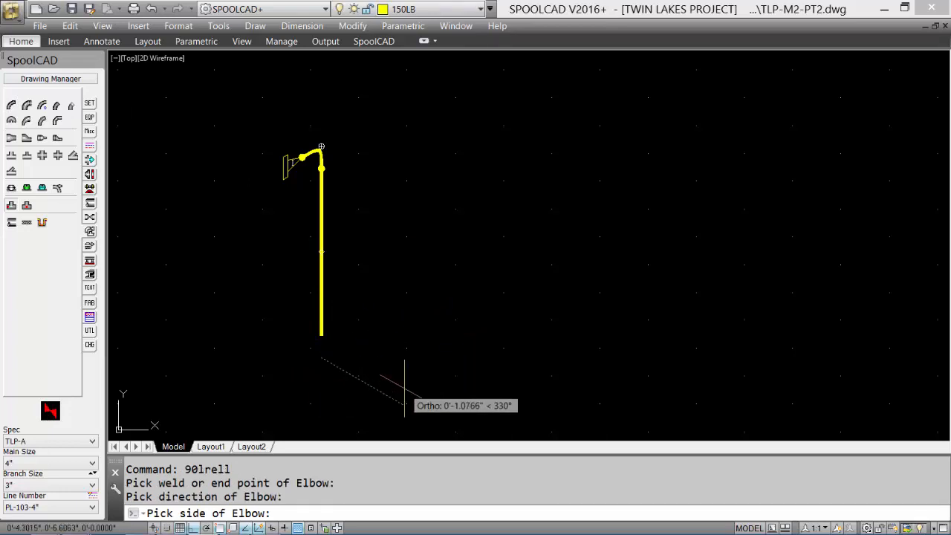
click(407, 384)
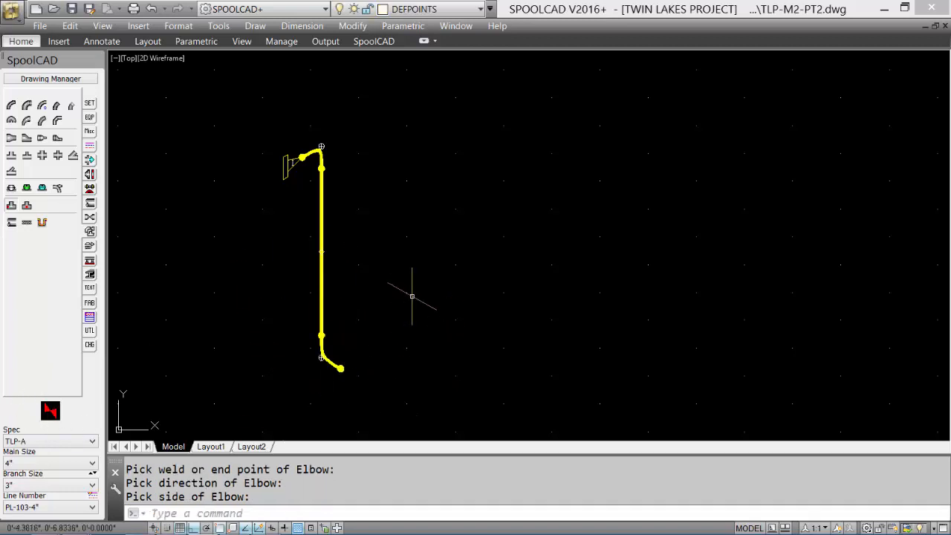
Step: Draw a pipe about 2.47" long along the 330° diagonal from the center of the lower elbow's open weld point
mouse_move(411, 293)
middle_down()
mouse_move(408, 223)
mouse_move(339, 205)
middle_up()
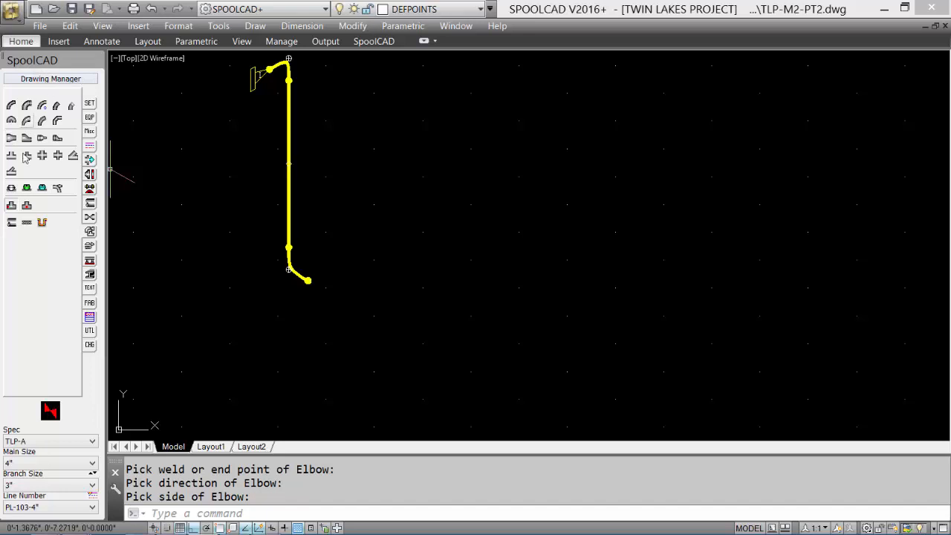
click(12, 224)
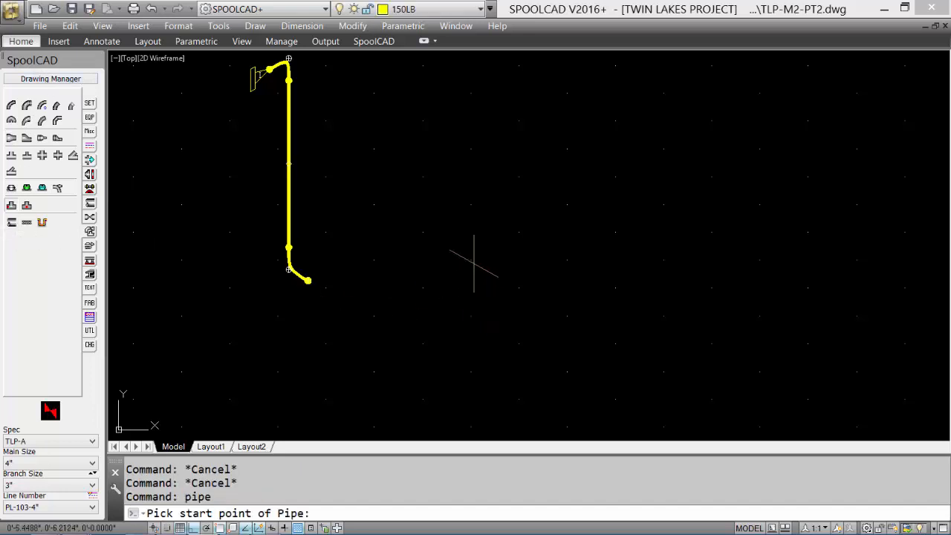
shift+right_click(477, 276)
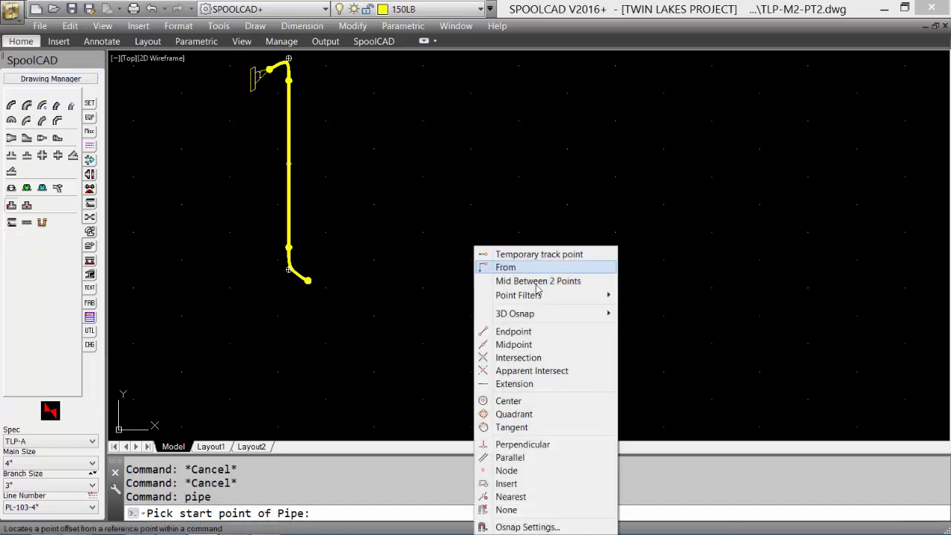
click(509, 401)
click(311, 283)
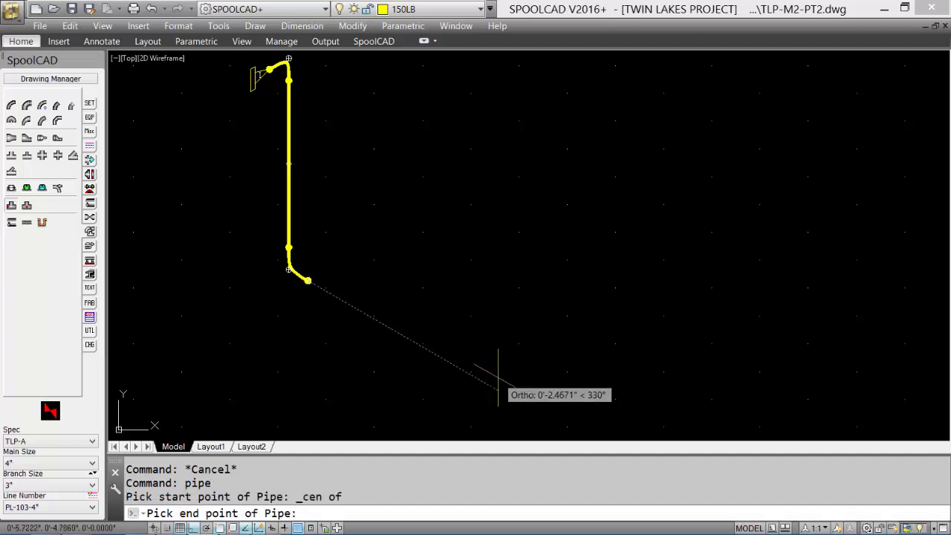
click(498, 385)
Step: Attach a 4" x 3" reducing tee to the end of the diagonal pipe, running along 330° with its branch vertically upward
mouse_move(498, 384)
middle_down()
mouse_move(476, 318)
mouse_move(404, 282)
middle_up()
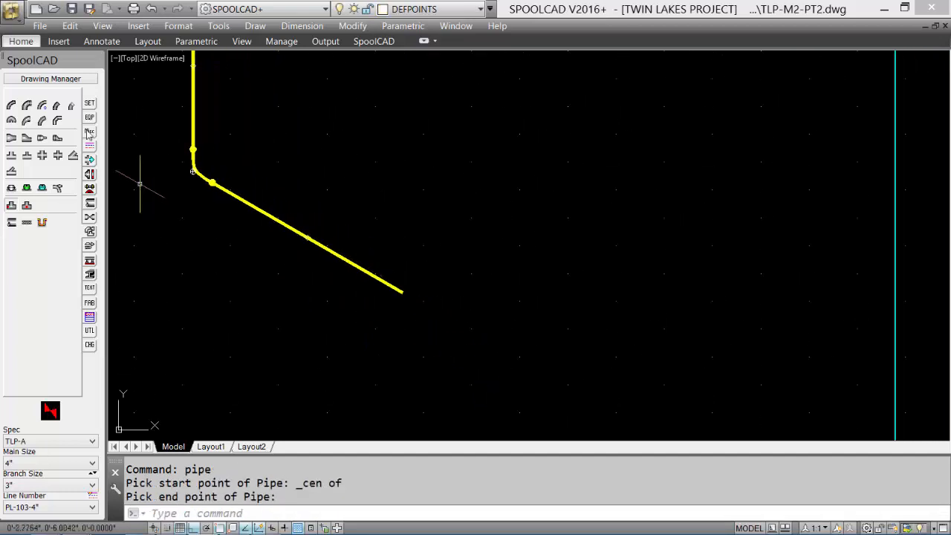
click(27, 156)
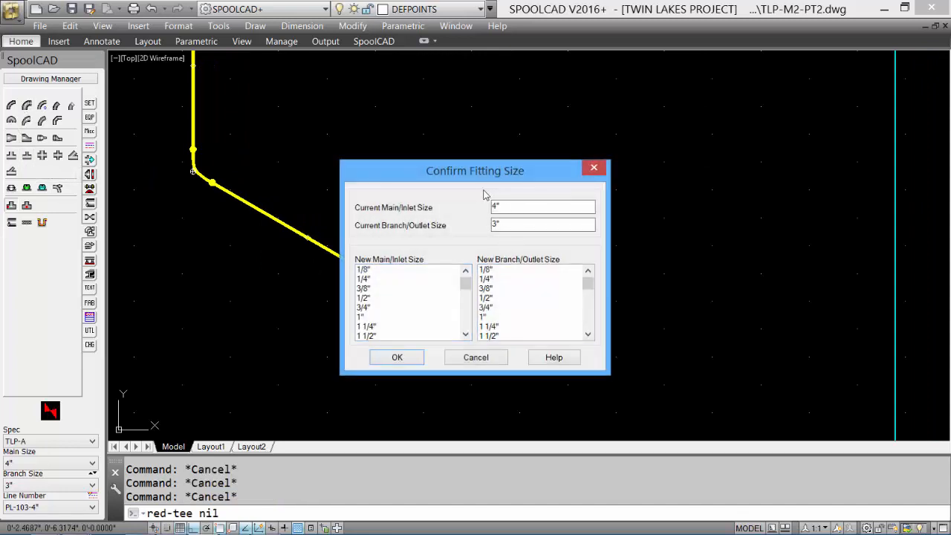
click(394, 358)
click(394, 302)
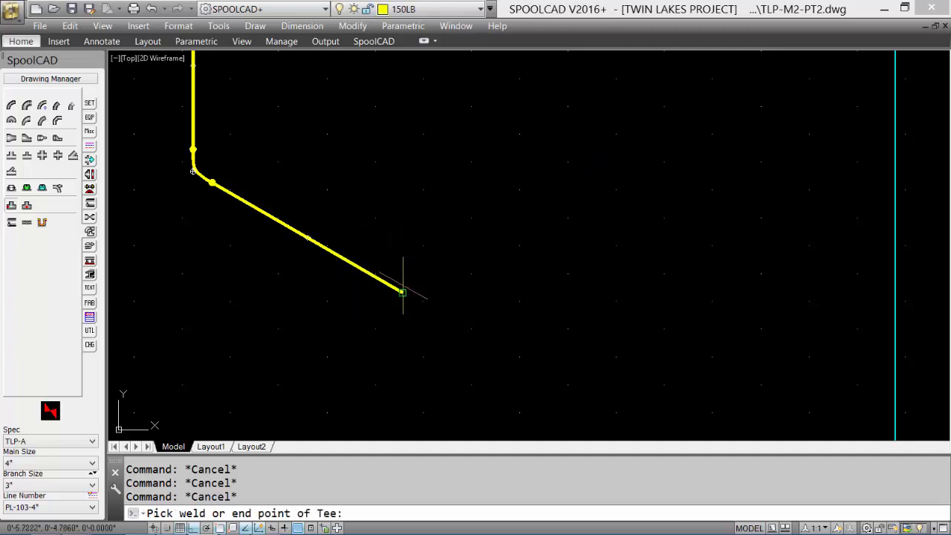
click(402, 291)
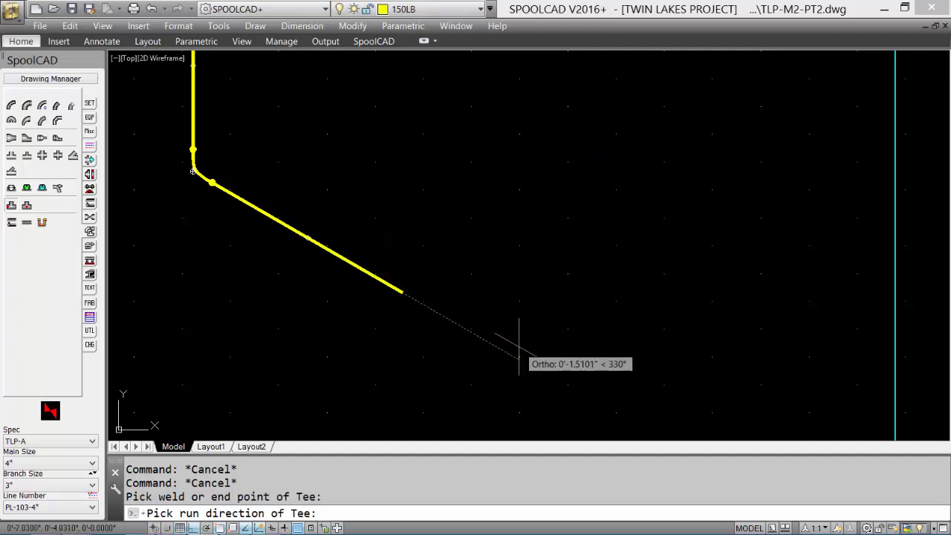
click(519, 357)
click(439, 213)
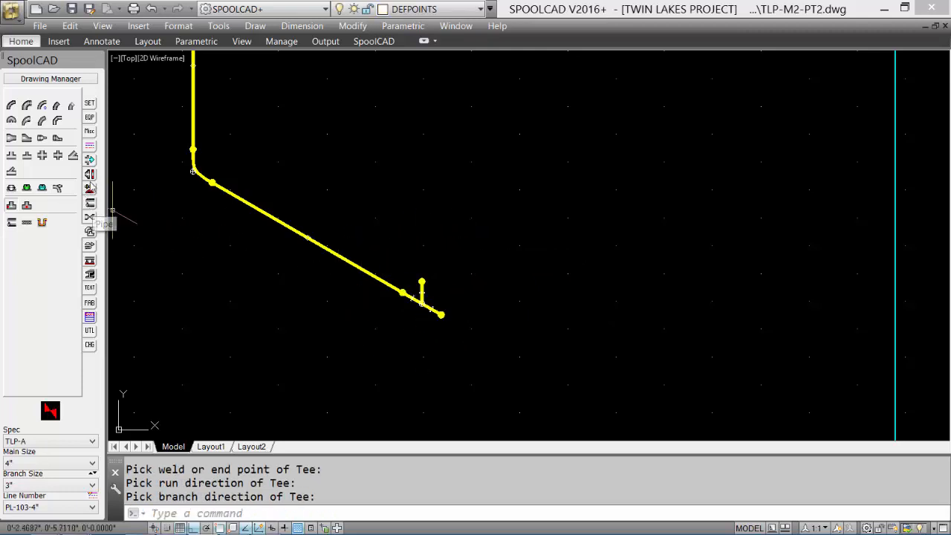
Step: Add a 4" x 3" concentric reducer from the center of the tee's run-end weld point, directed along the 330° diagonal
click(12, 140)
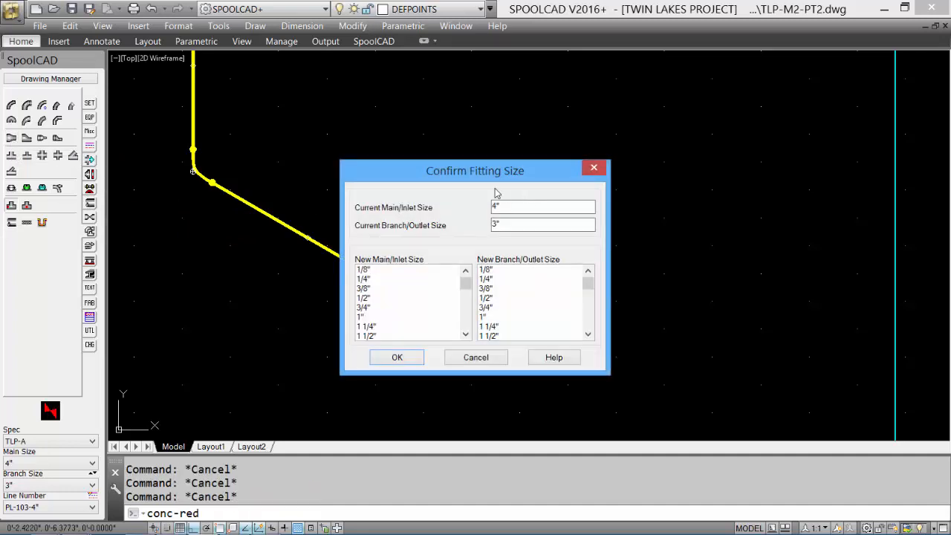
click(395, 358)
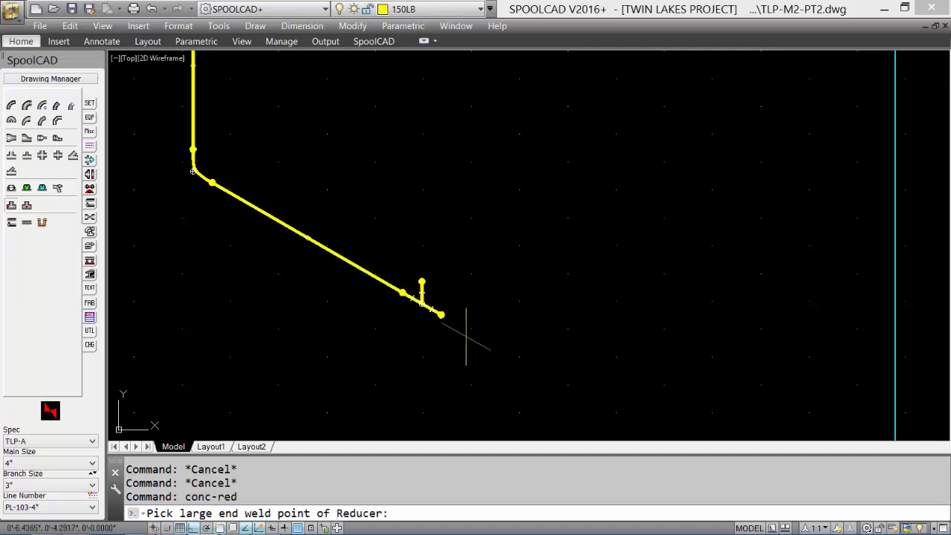
shift+right_click(466, 337)
click(508, 206)
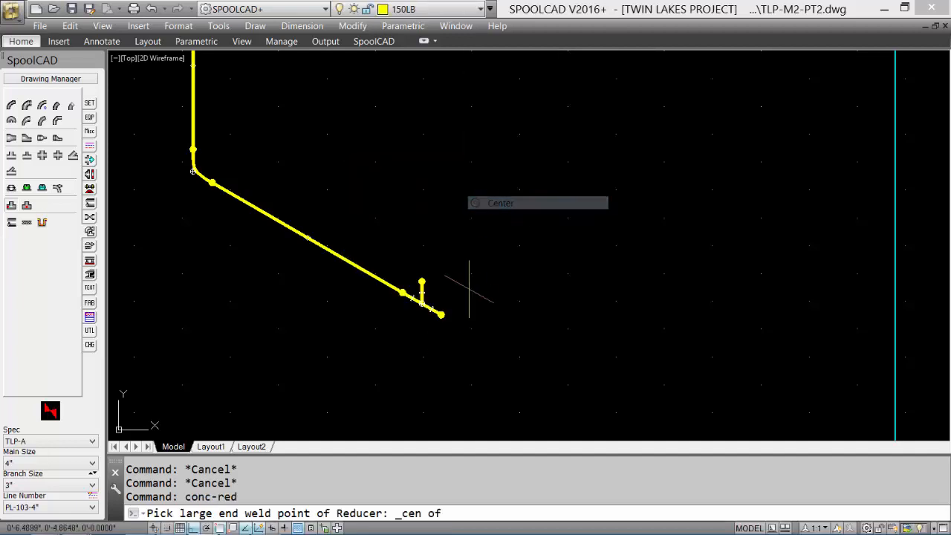
click(441, 314)
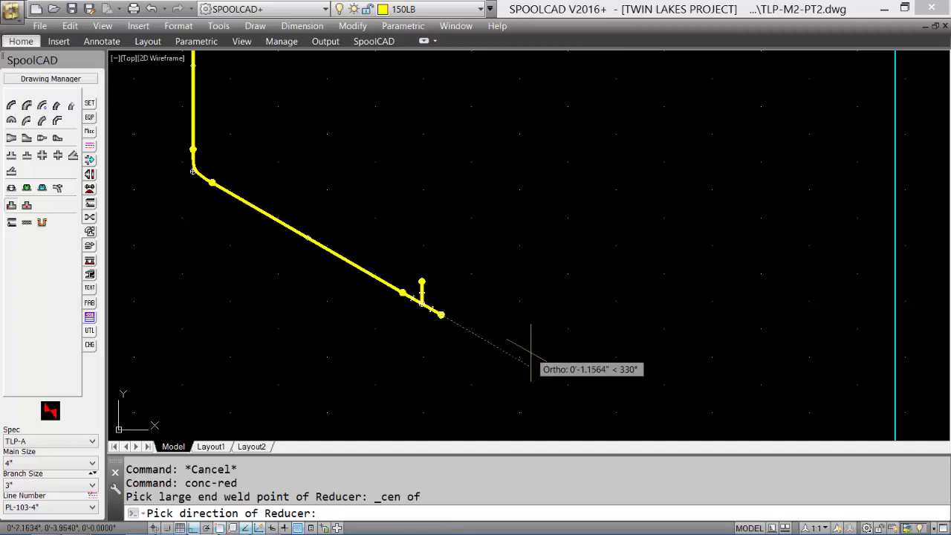
click(532, 354)
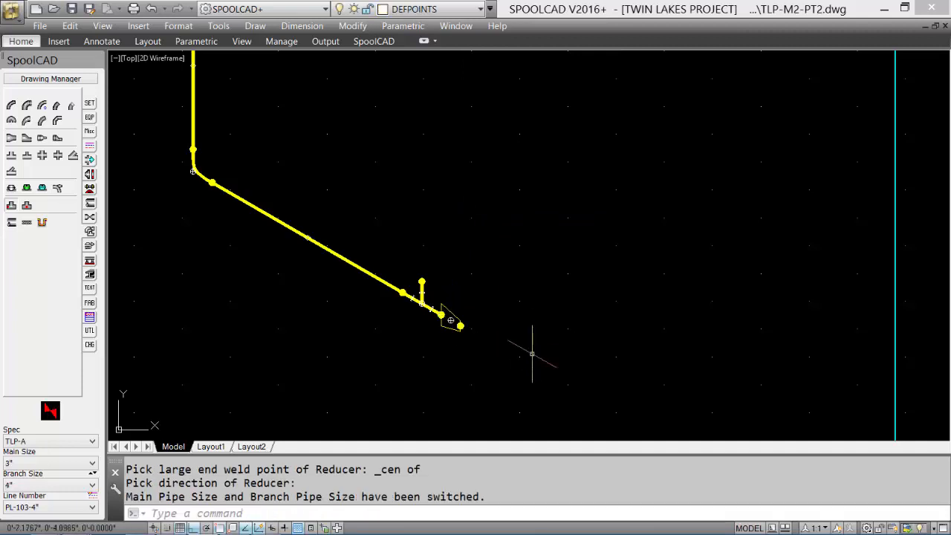
Step: Select the entire manually built spool with a crossing window and erase it
scroll(520, 282, down, 2)
middle_drag(494, 255, 497, 290)
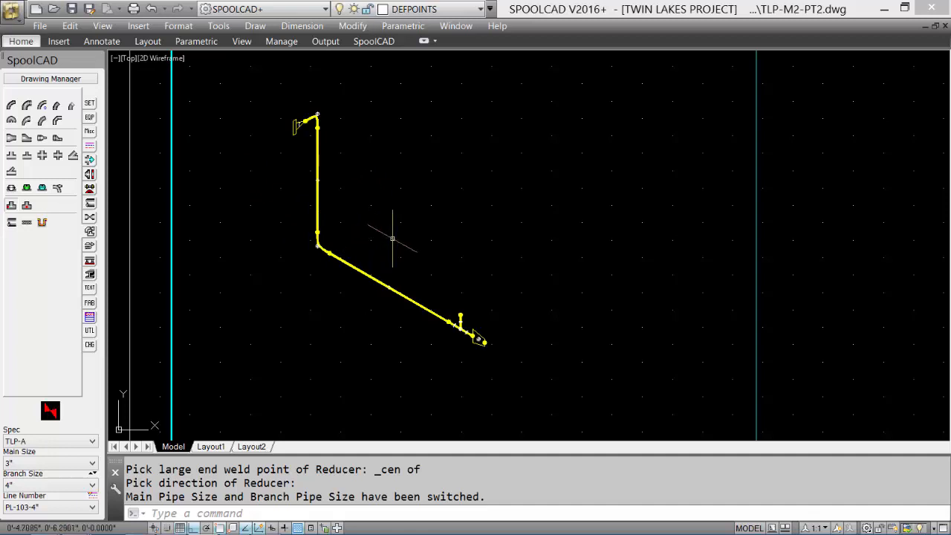
click(504, 363)
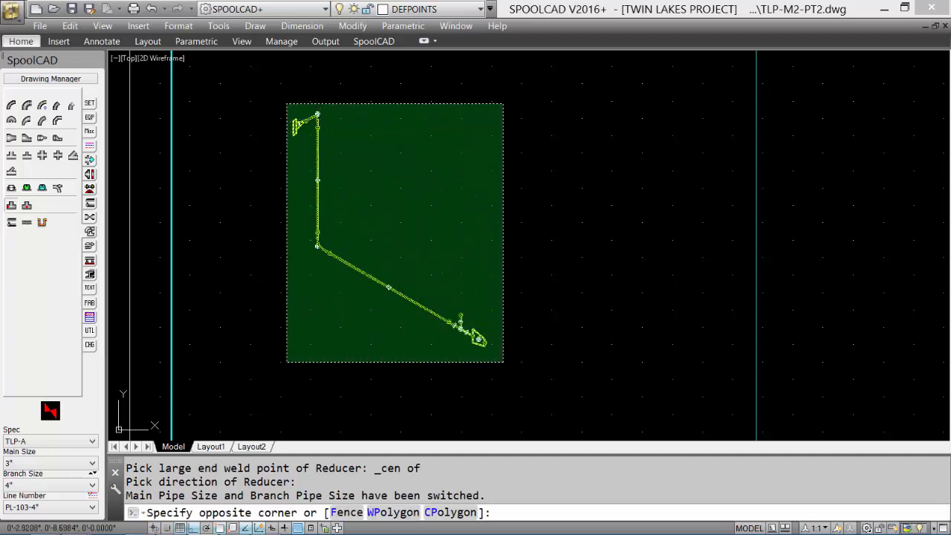
click(287, 103)
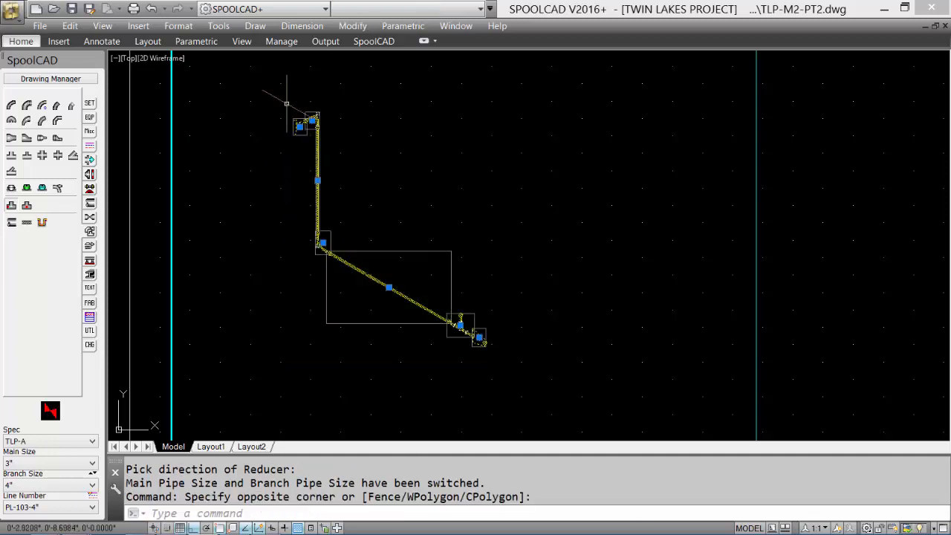
text(e)
key(Return)
Step: Set the main size to 4" and enable AutoRoute, initializing point and direction with Using Next Fitting Inserted
click(49, 462)
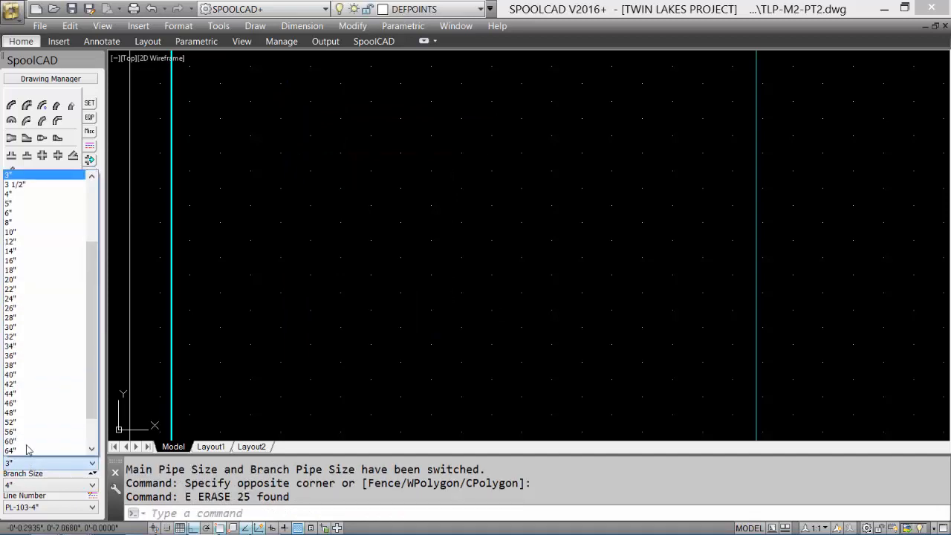
click(47, 194)
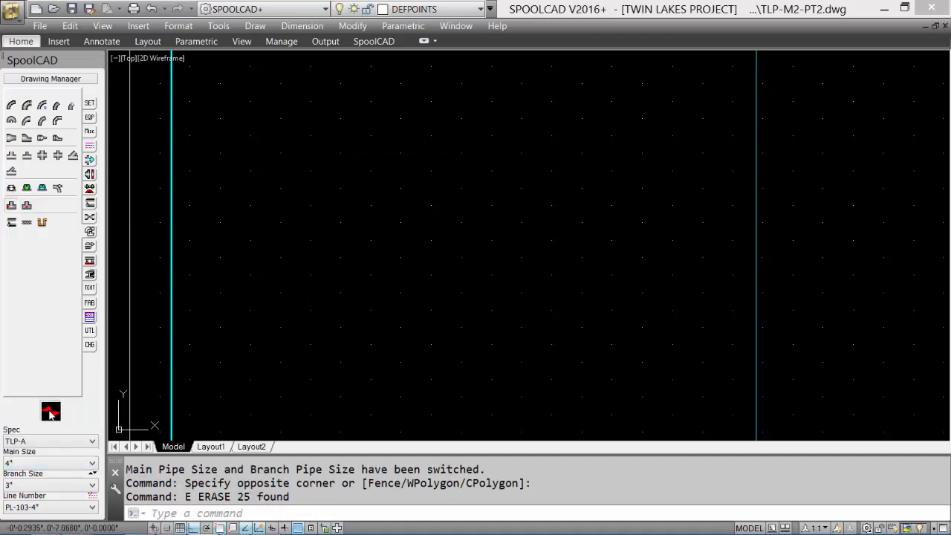
click(89, 160)
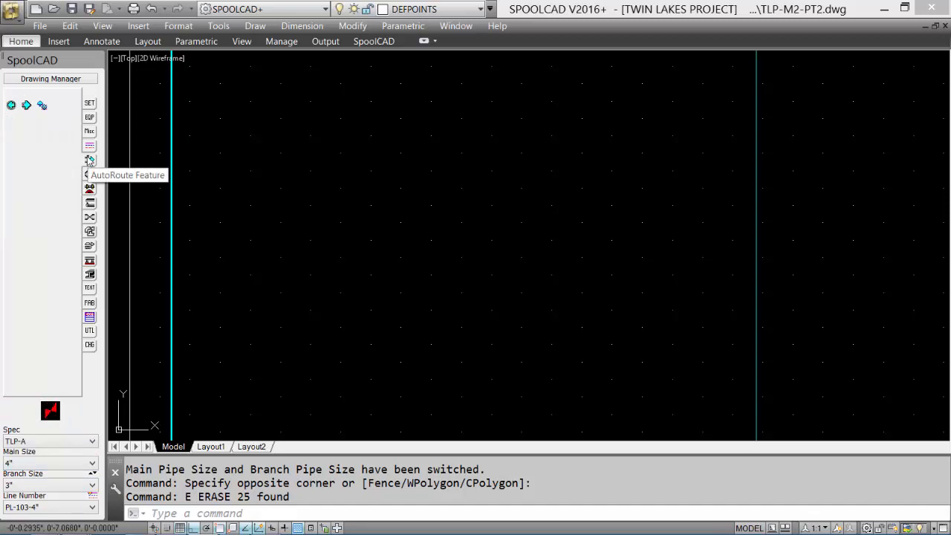
click(42, 105)
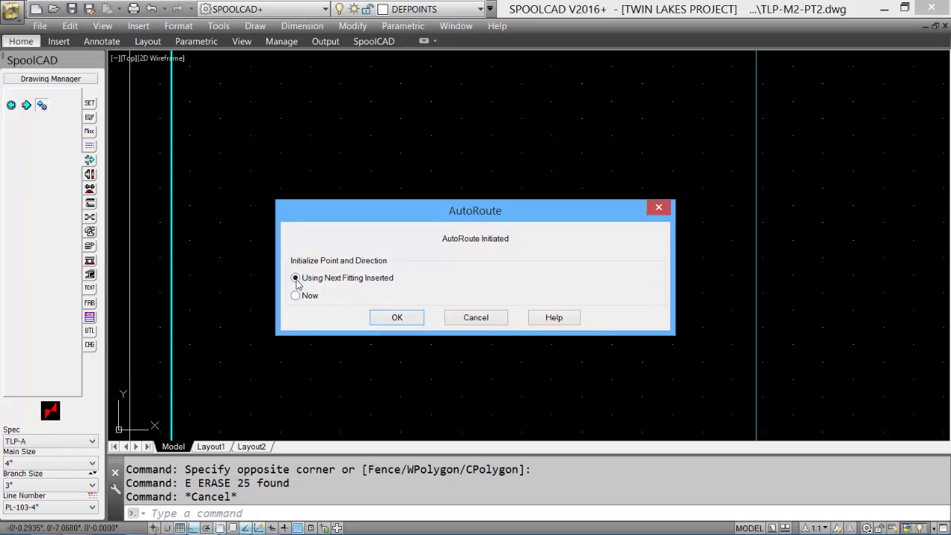
click(397, 318)
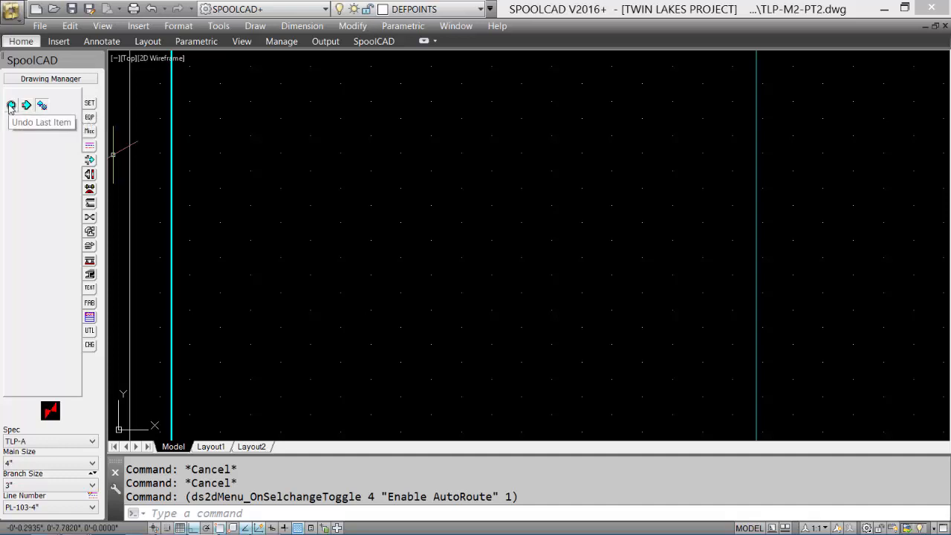
Step: Place a flange in the upper part of the cleared sheet using Face of Flange insertion, directed up the rising isometric diagonal
click(88, 173)
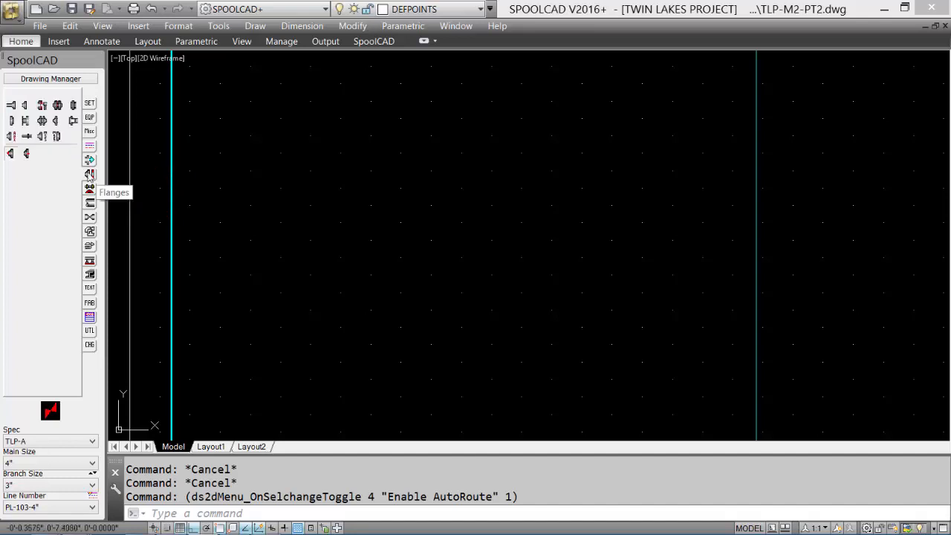
click(25, 106)
click(508, 272)
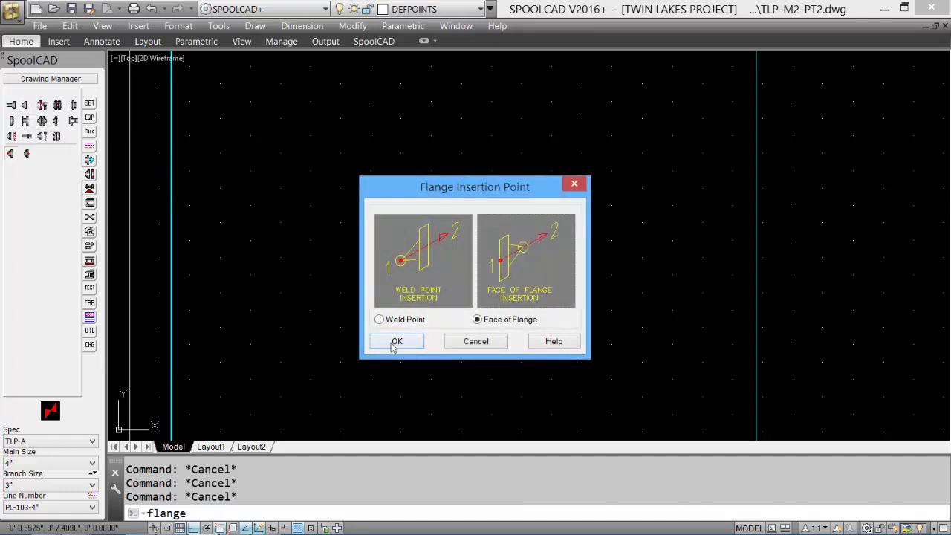
click(395, 342)
click(268, 162)
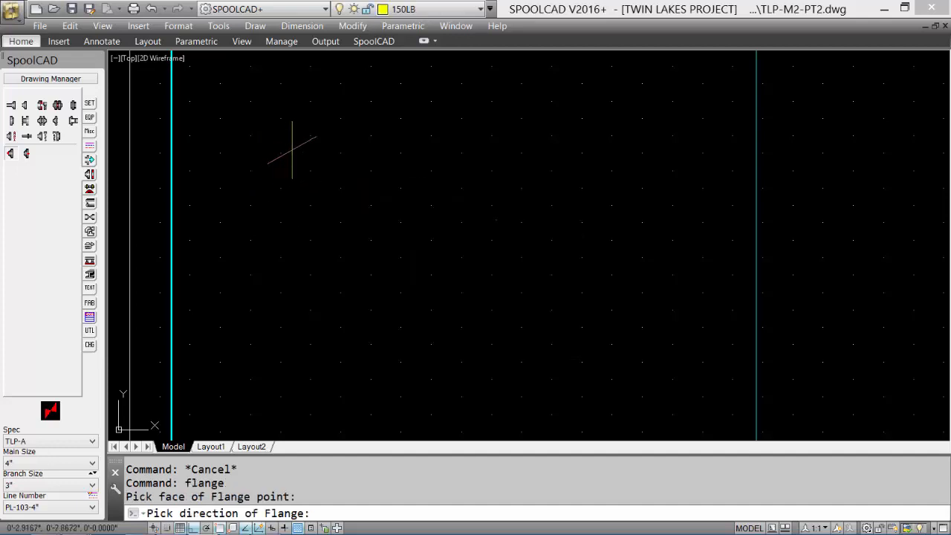
click(336, 133)
Step: Add a 90° LR elbow to the flange's weld end, turned vertically downward at 270°
click(90, 234)
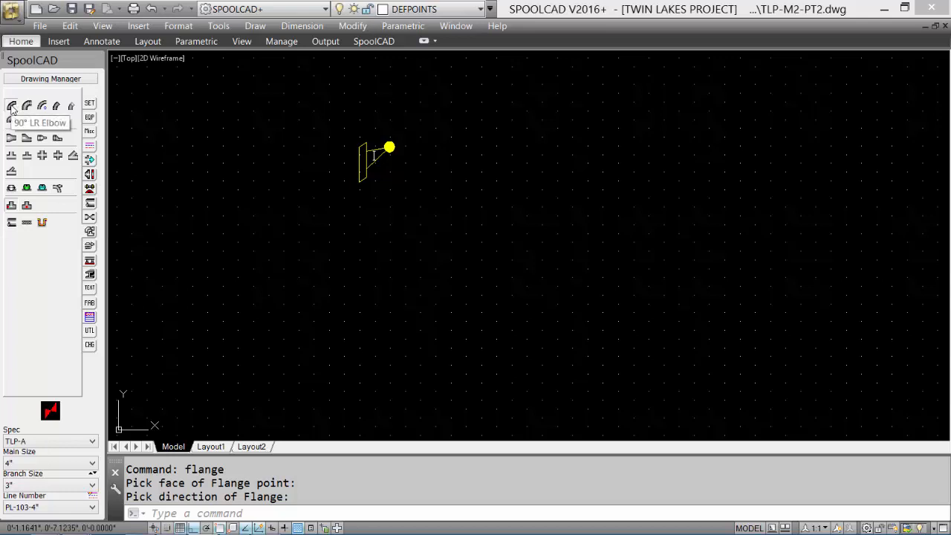
click(11, 105)
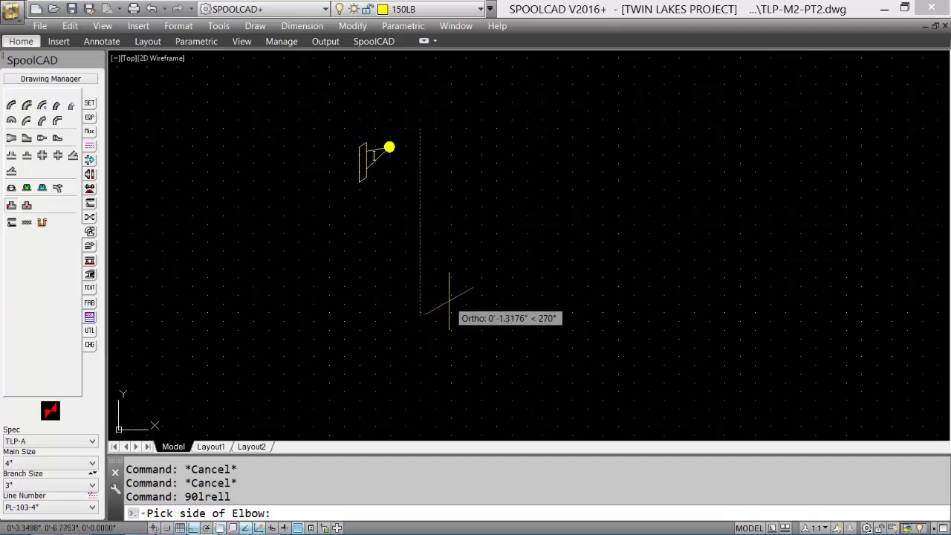
click(418, 347)
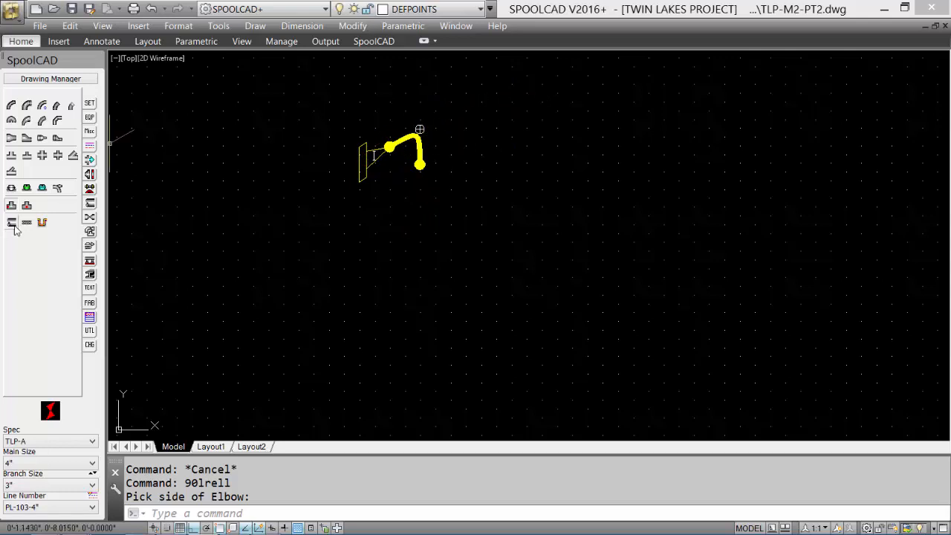
Step: Run a 4" pipe straight down from the elbow, drawn about 1.9" long at 270°
click(11, 223)
scroll(496, 333, down, 2)
middle_drag(489, 329, 454, 212)
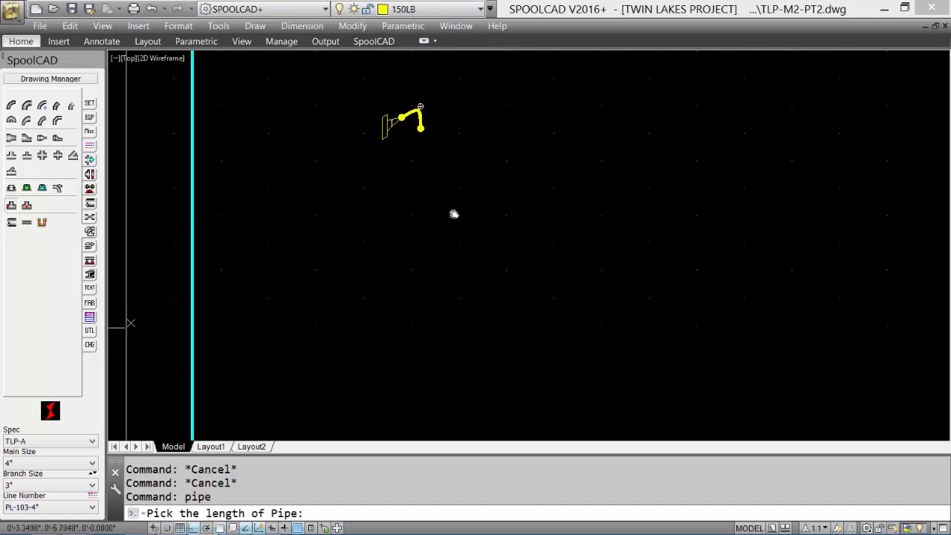
click(428, 292)
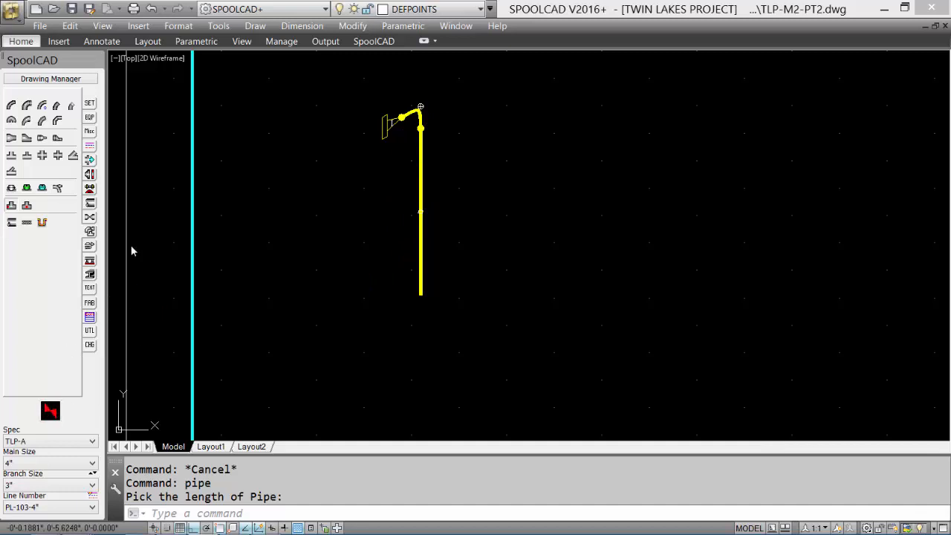
Step: Add a 90° LR elbow at the vertical pipe's lower end, turned toward 330°, and run a pipe from it along that diagonal
click(11, 105)
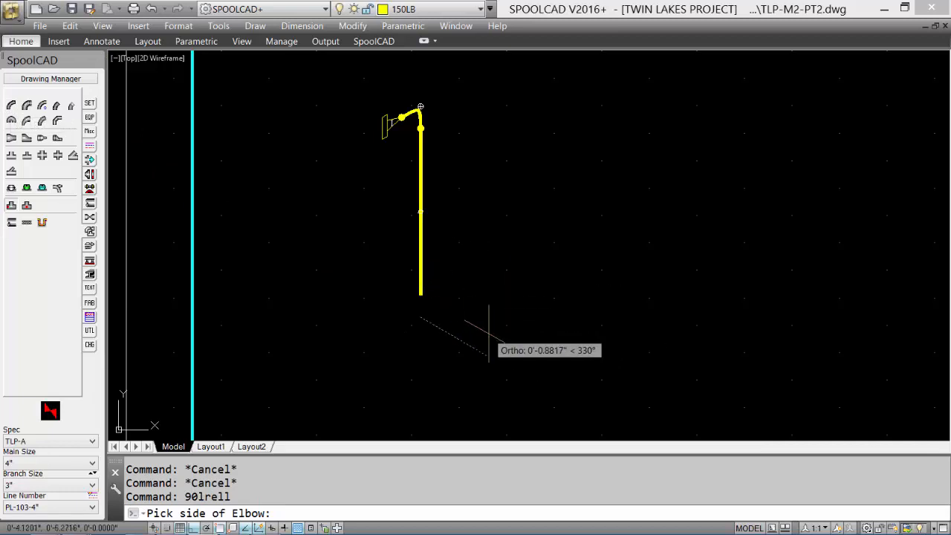
click(519, 370)
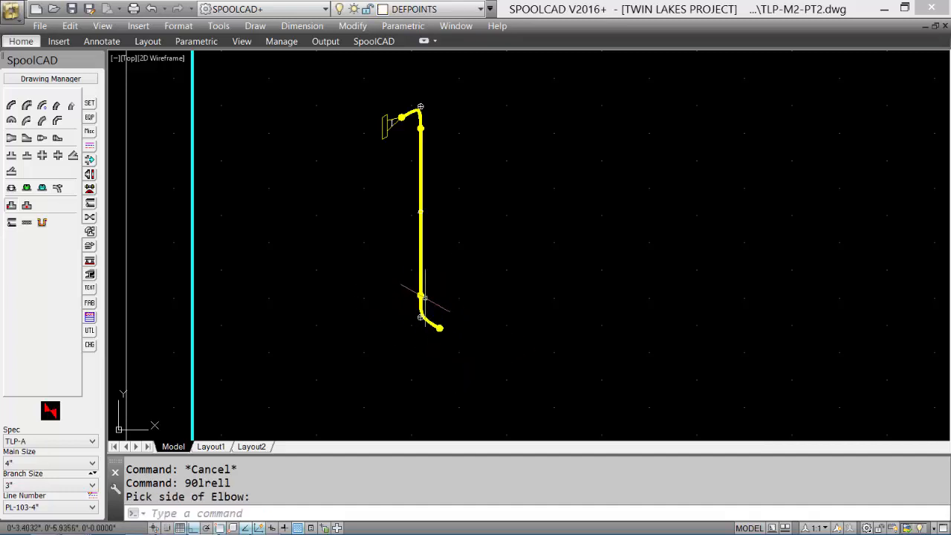
click(11, 222)
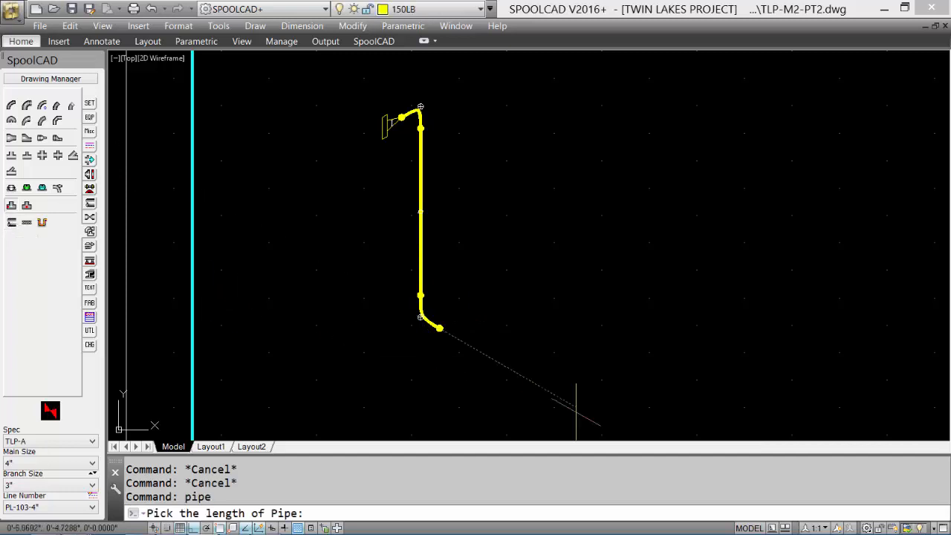
middle_drag(573, 392, 529, 259)
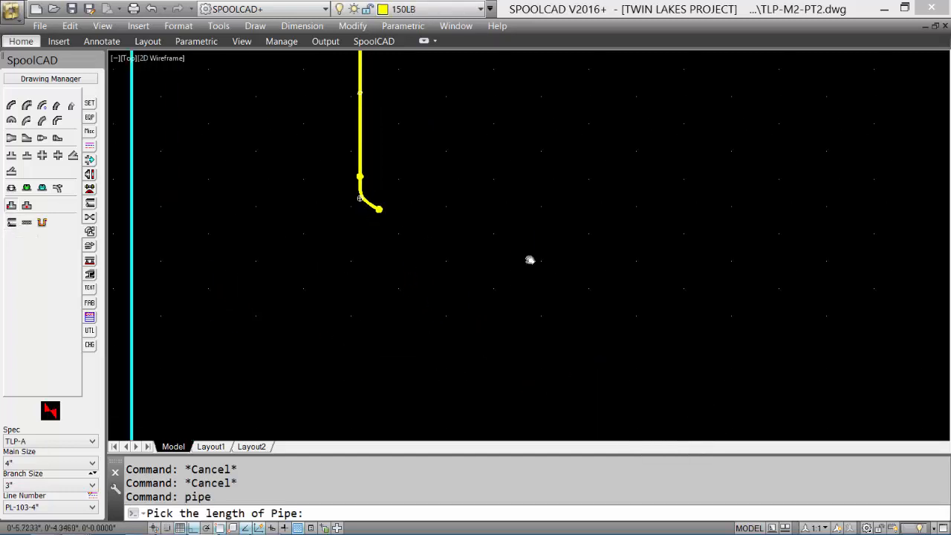
click(556, 302)
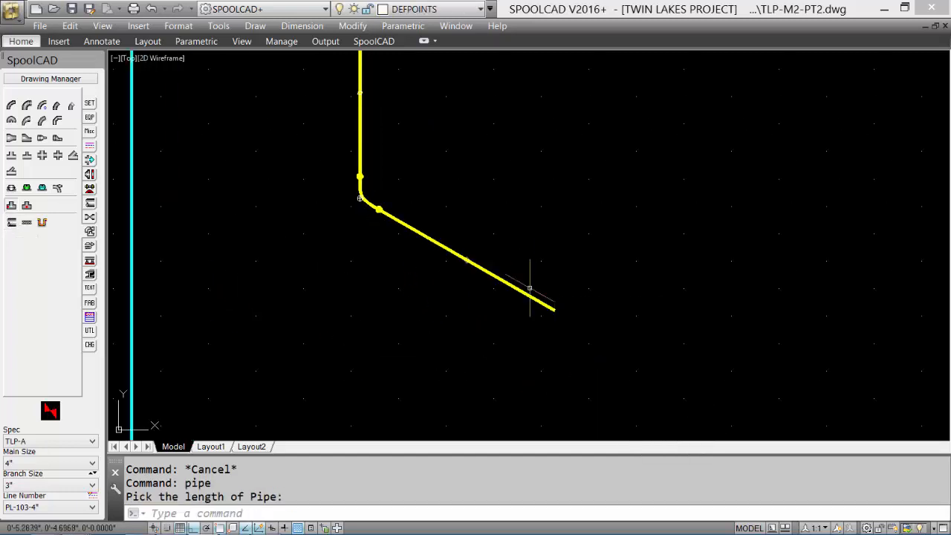
Step: Add a 4" x 3" reducing tee at the diagonal pipe's end with Weld at Main Run, branch upward, and continue routing in the current direction
click(27, 156)
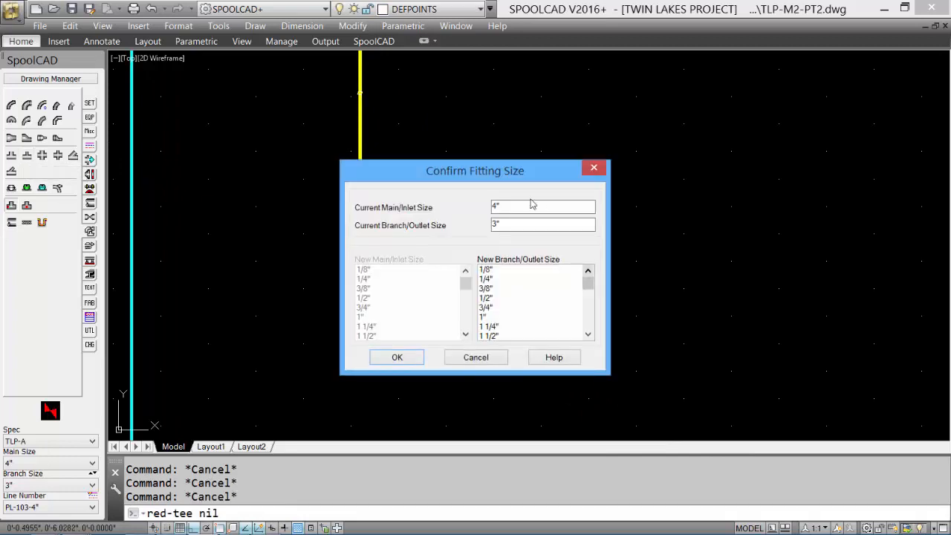
click(397, 359)
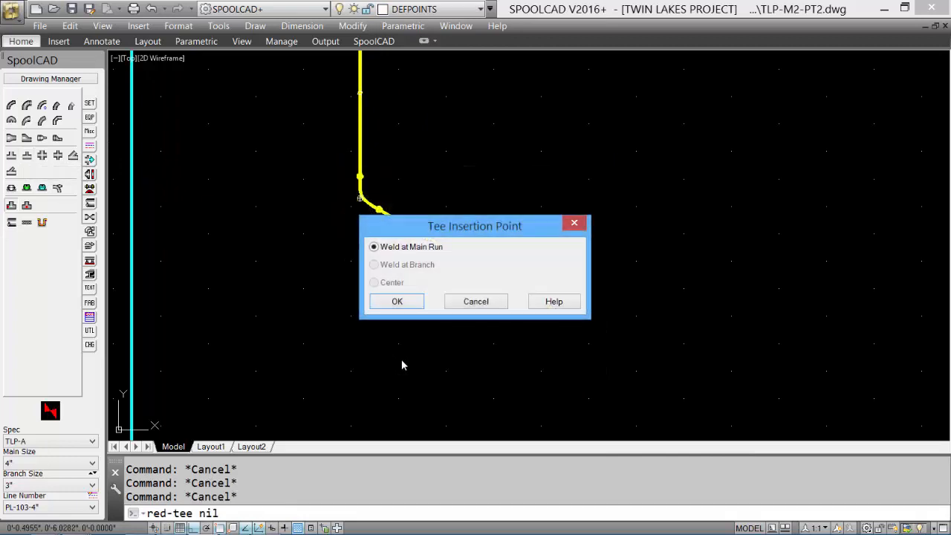
click(400, 302)
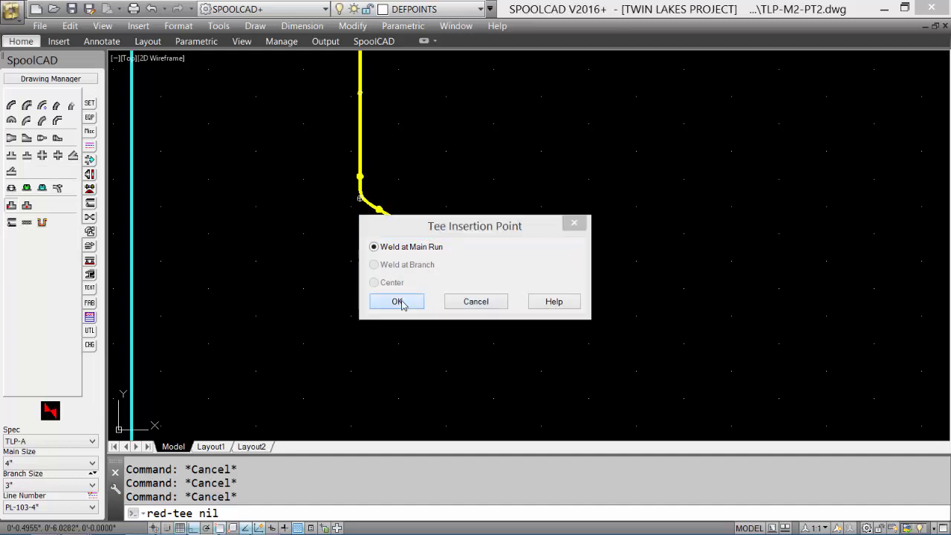
click(623, 255)
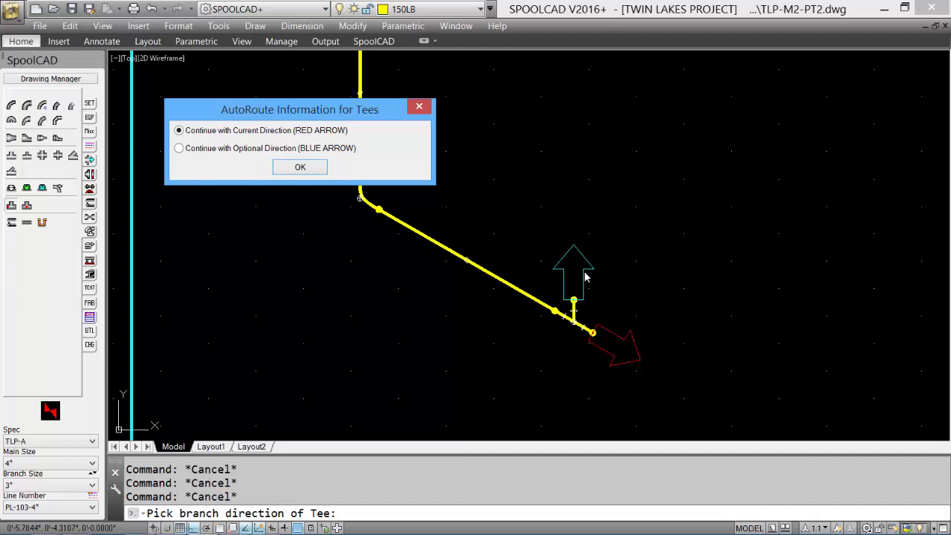
click(301, 168)
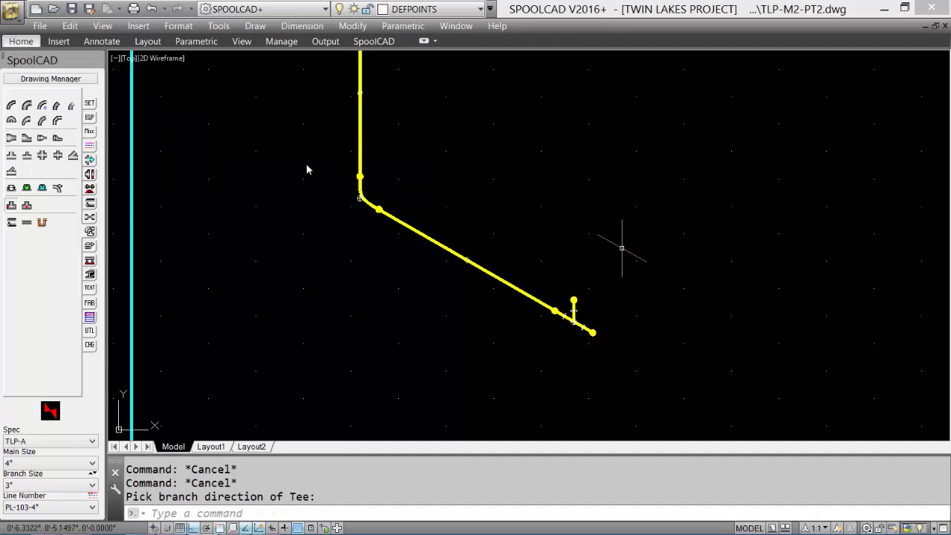
Step: Add a 4" x 3" concentric reducer to the tee's run end and attach a flange to its outlet using Weld Point insertion
click(11, 139)
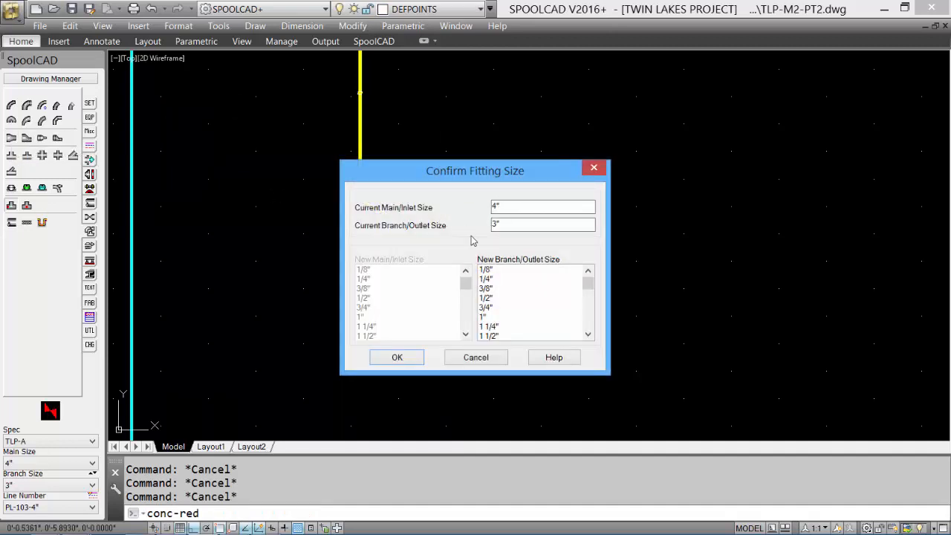
click(397, 358)
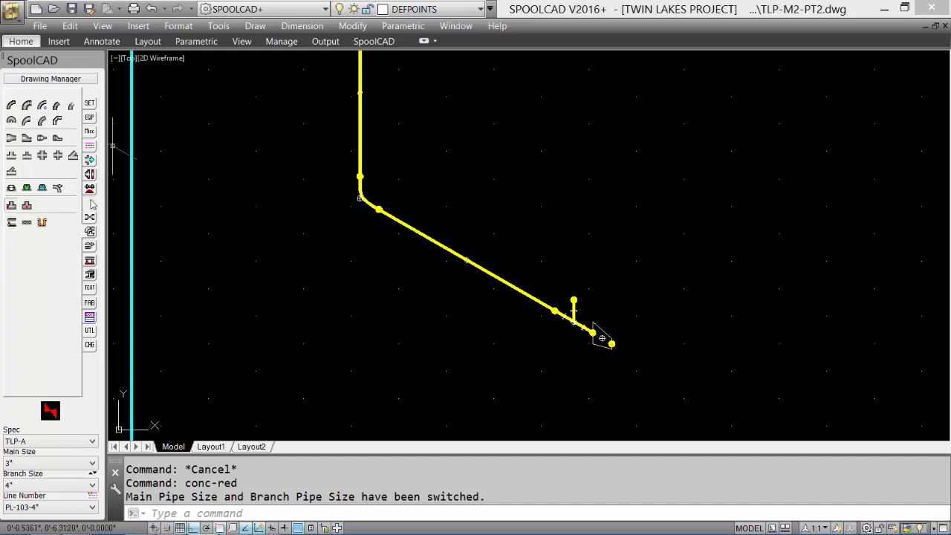
click(89, 174)
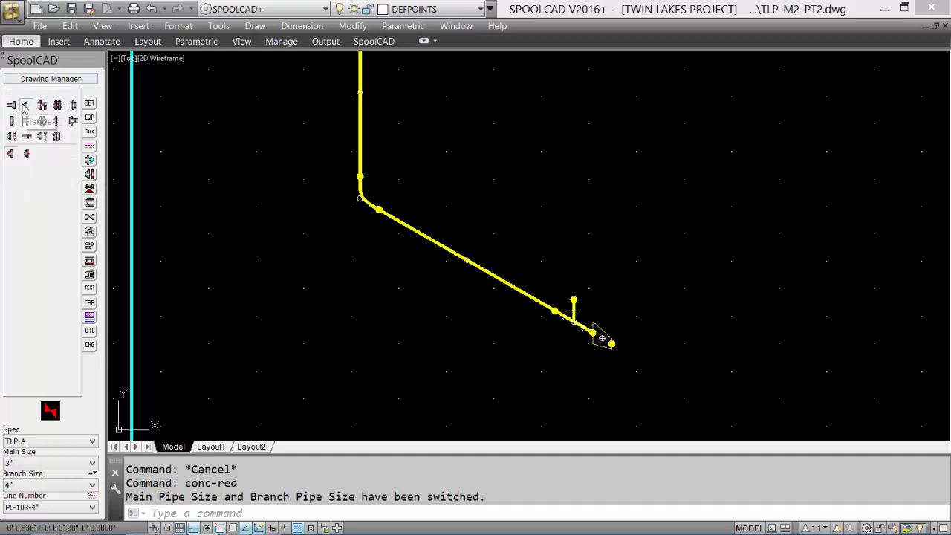
click(25, 106)
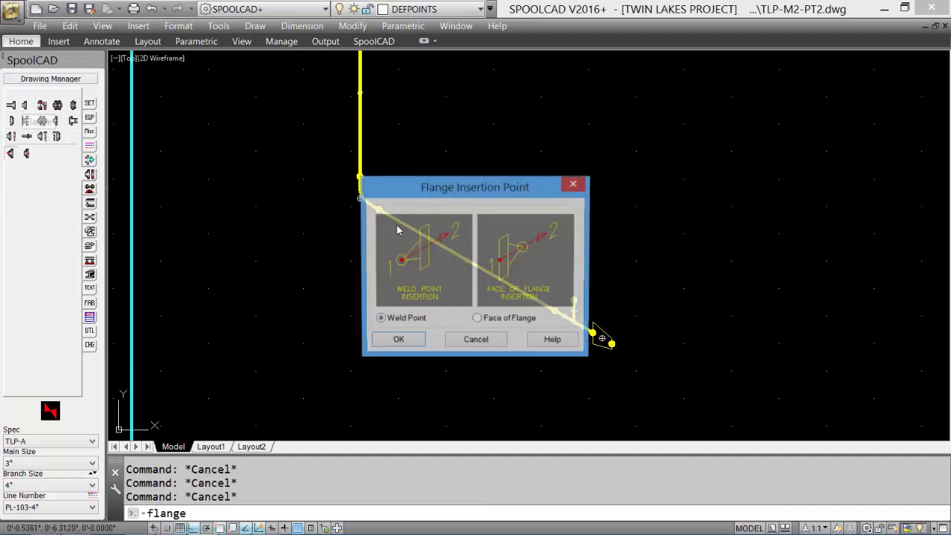
click(397, 341)
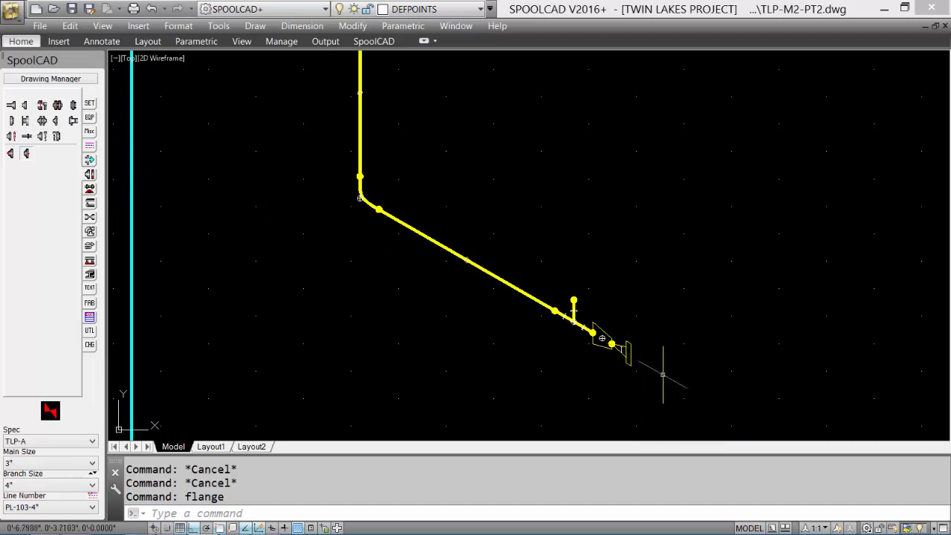
Step: Turn off AutoRoute and place a 3" flange by Weld Point at the center of the tee's branch weld, directed up at 90°
click(89, 160)
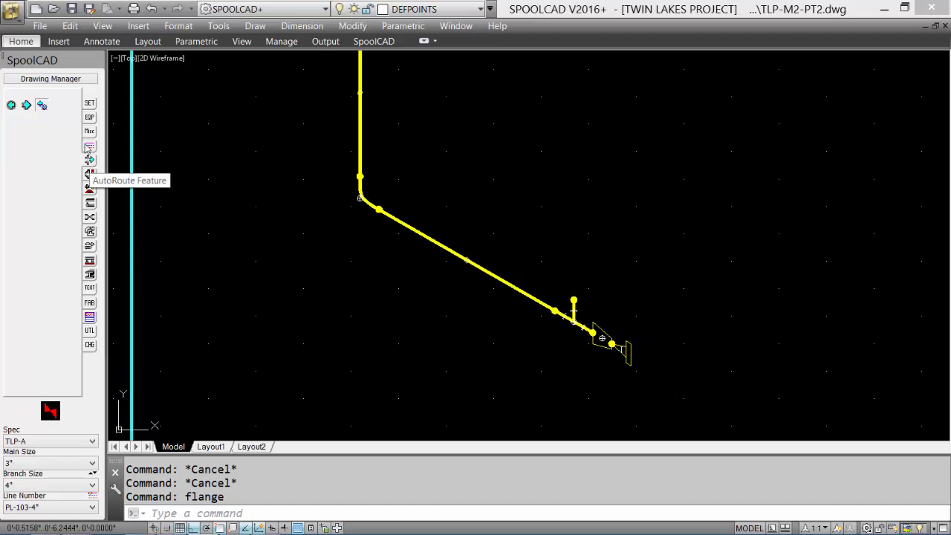
click(43, 106)
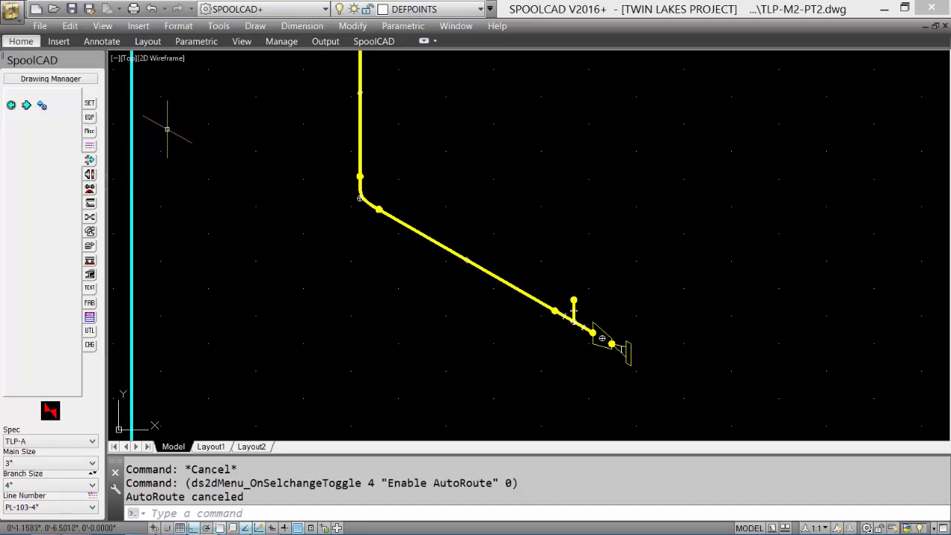
click(90, 175)
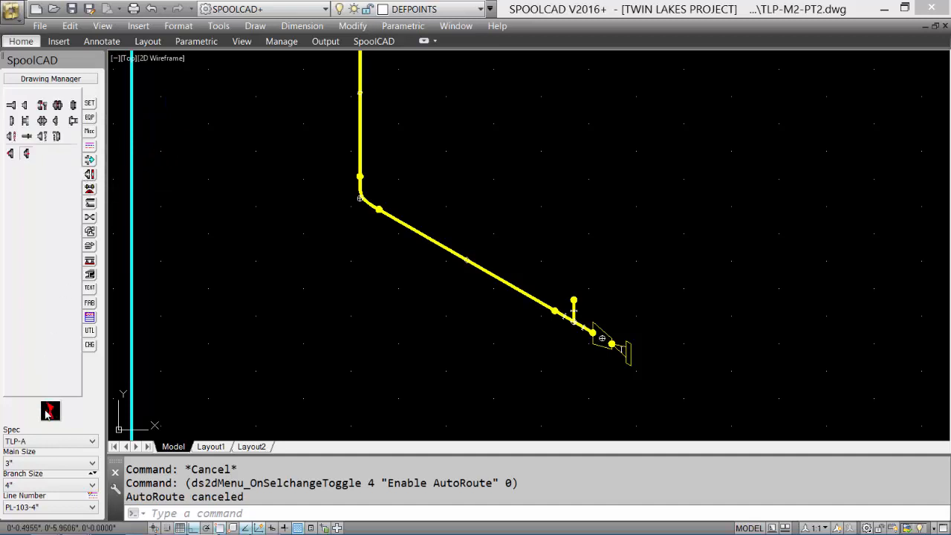
click(26, 106)
click(434, 266)
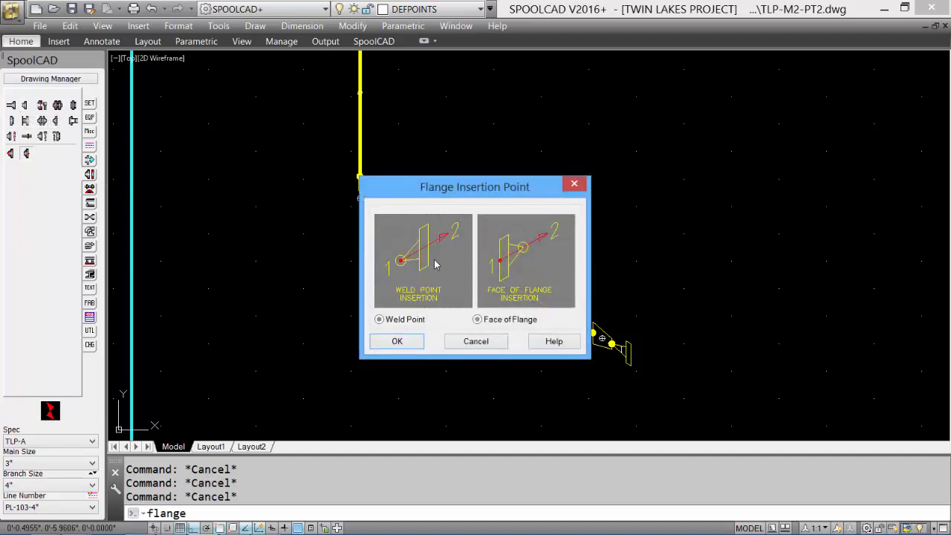
click(396, 342)
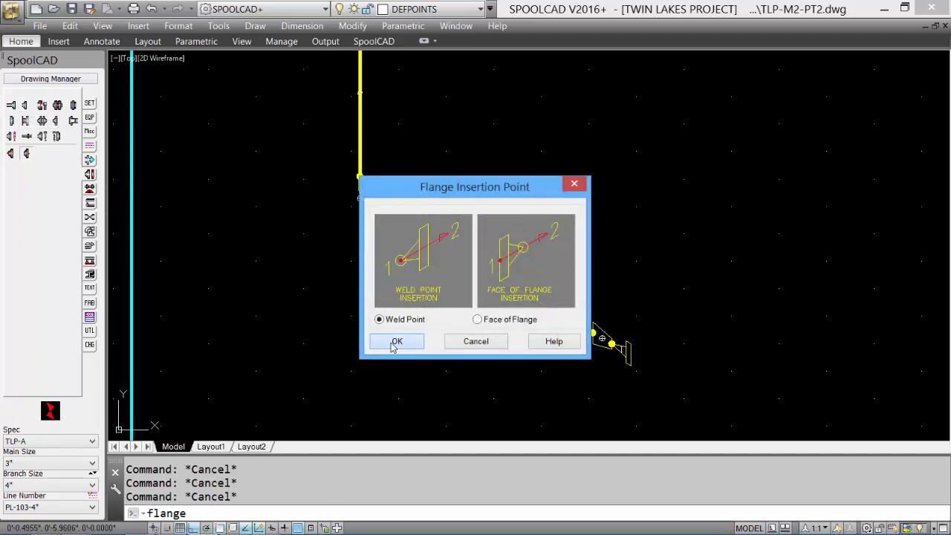
shift+right_click(652, 201)
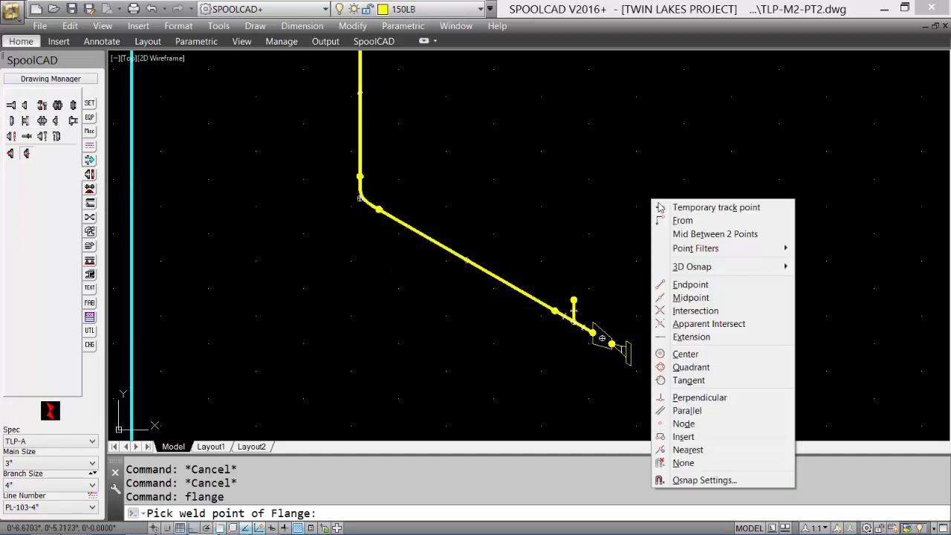
click(685, 355)
click(574, 300)
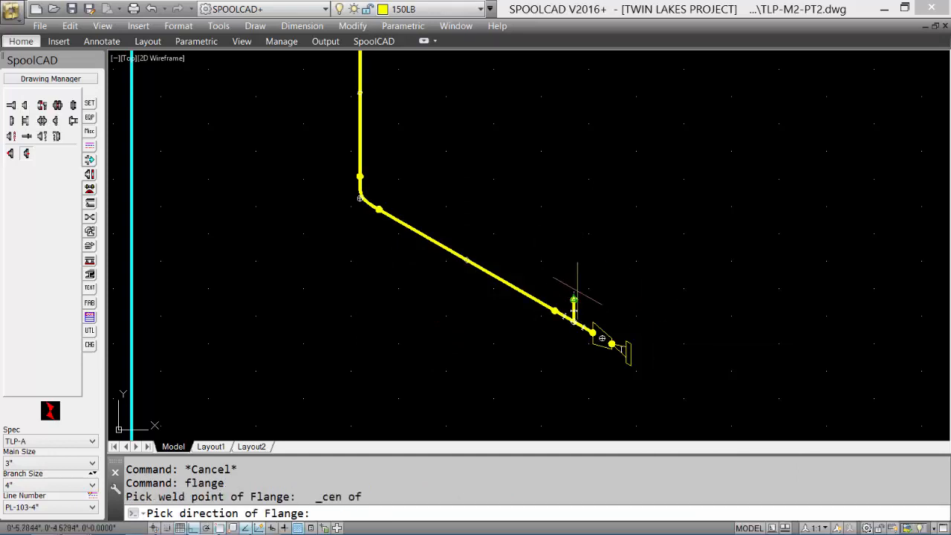
click(584, 206)
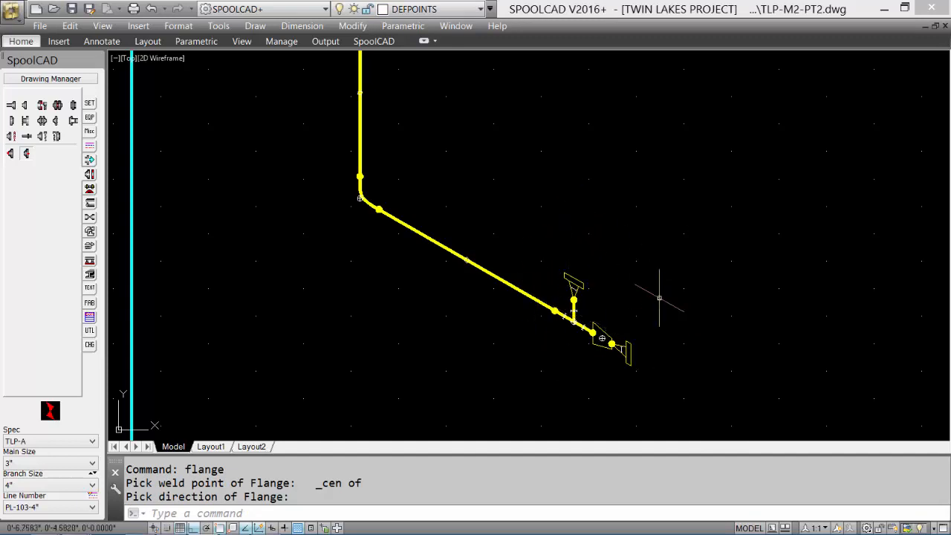
middle_click(377, 161)
middle_click(377, 162)
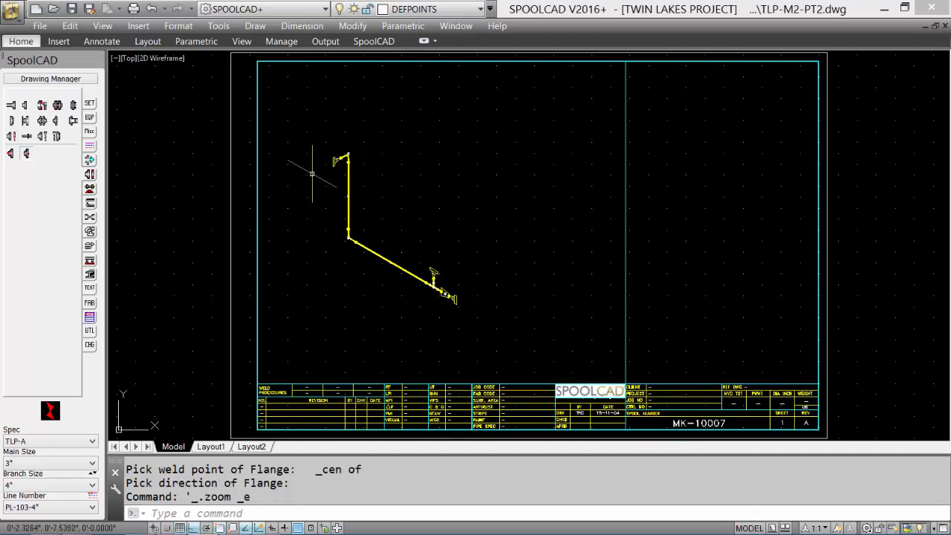